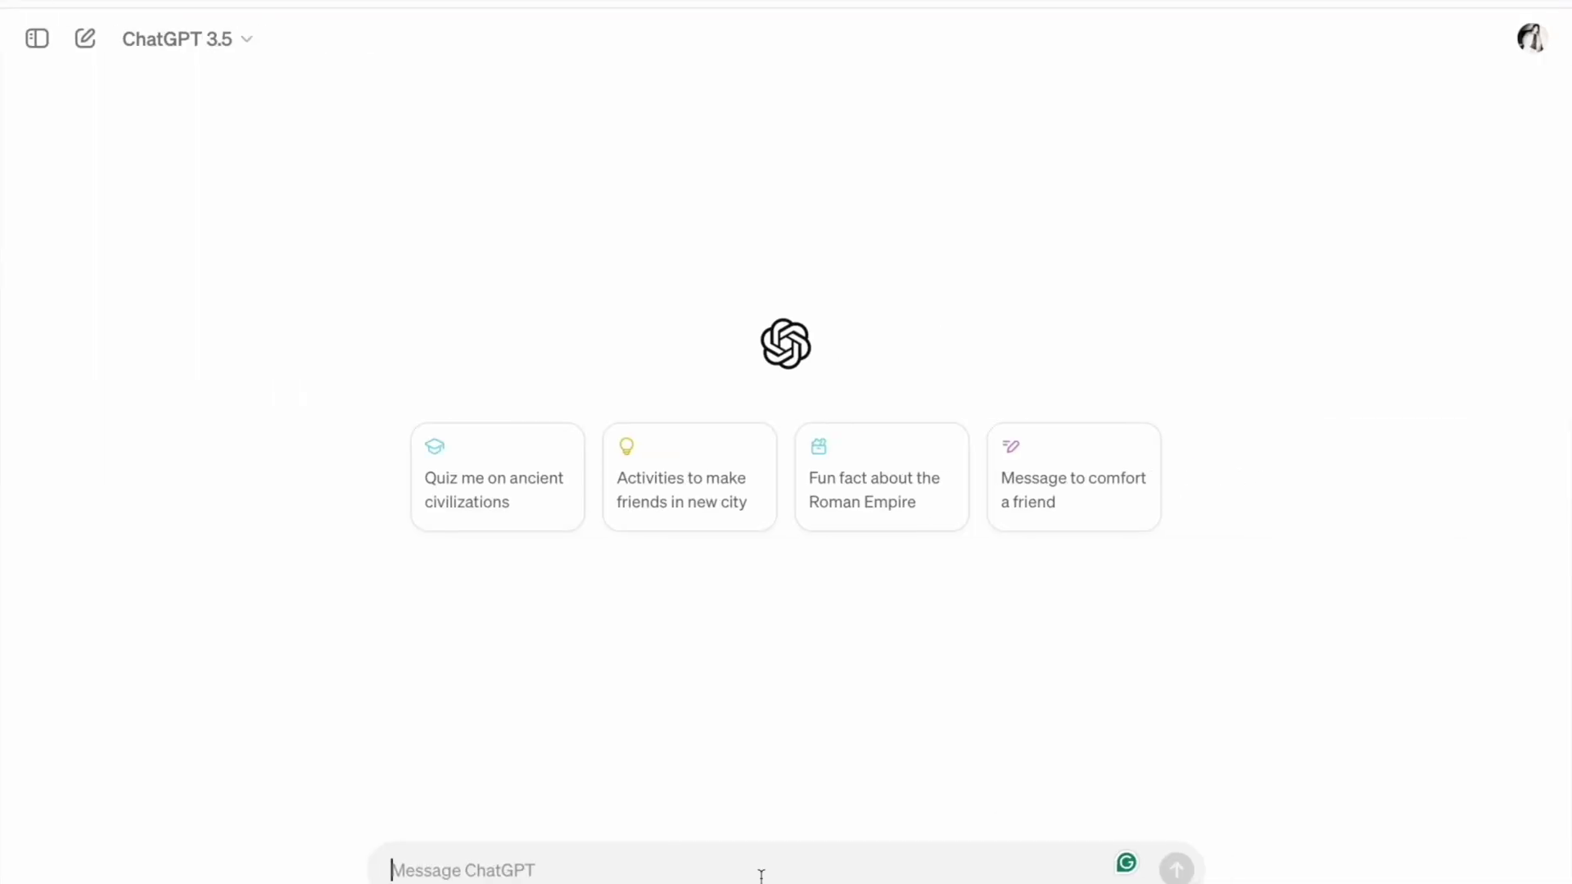
Step: Ask ChatGPT for a TODAY function example in Excel using dummy data
type("Can you help me with an")
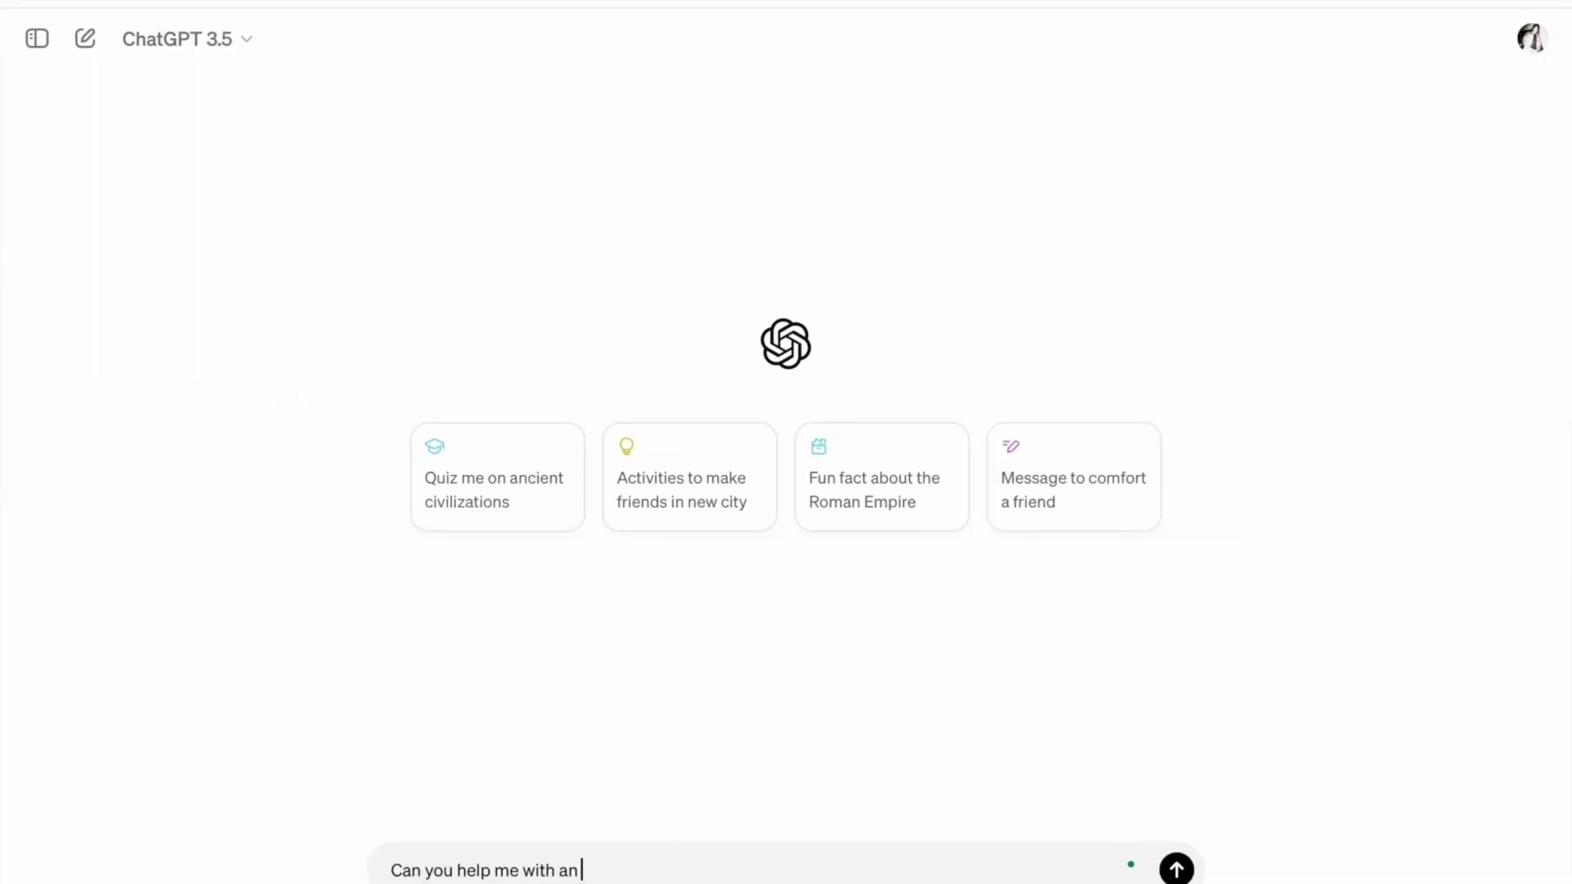
type(" example on TODAY dunc")
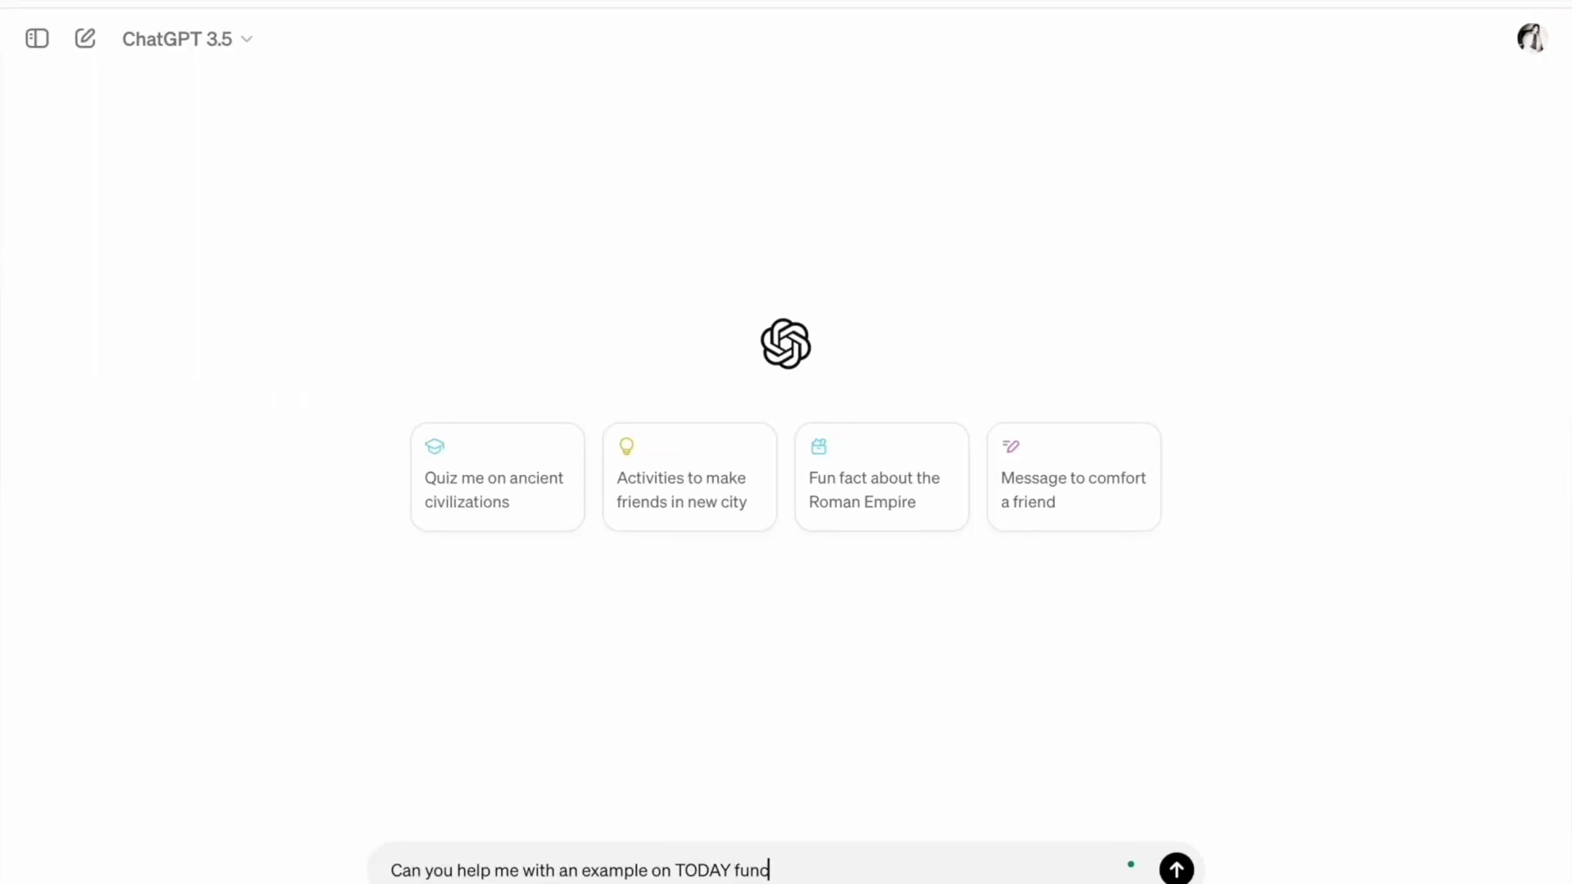
type("tion in Excel using some dummy data.")
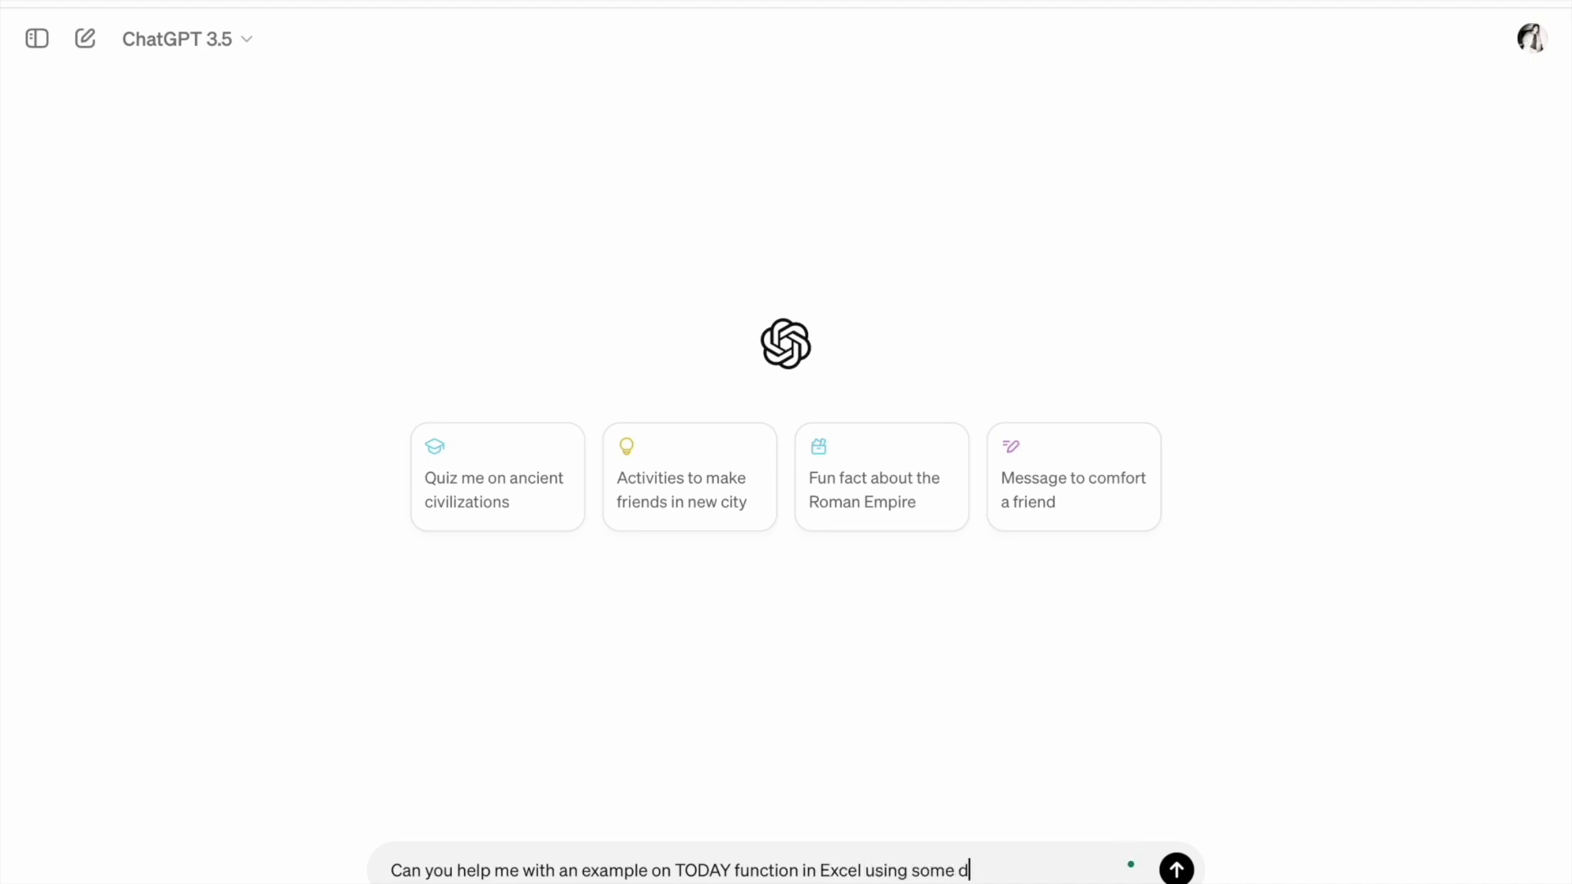
key("Return")
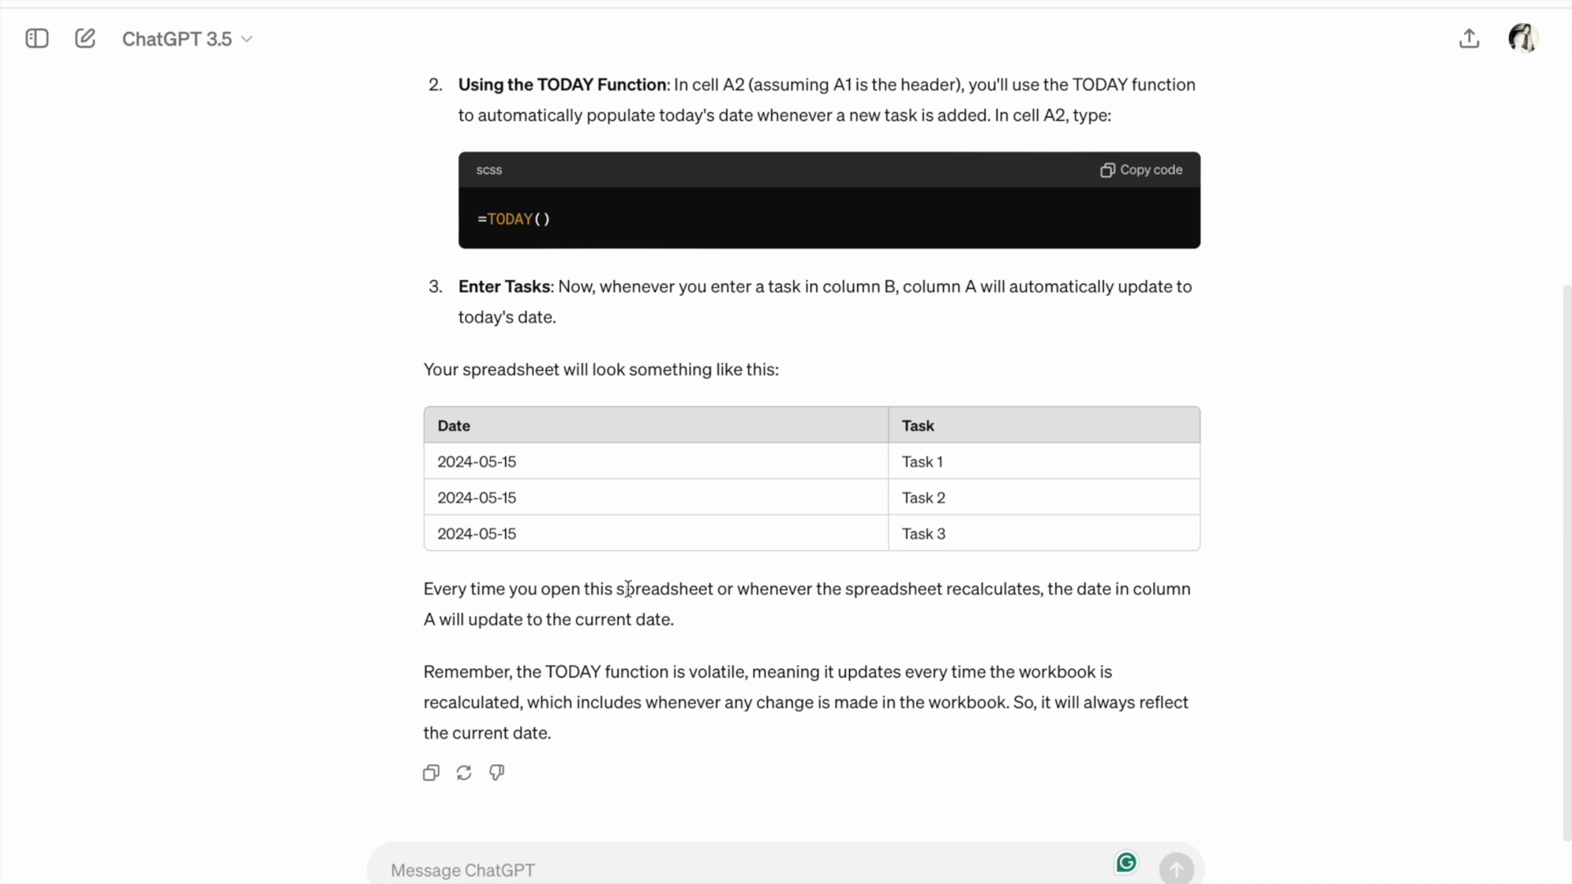
scroll(627, 589, "up", 5)
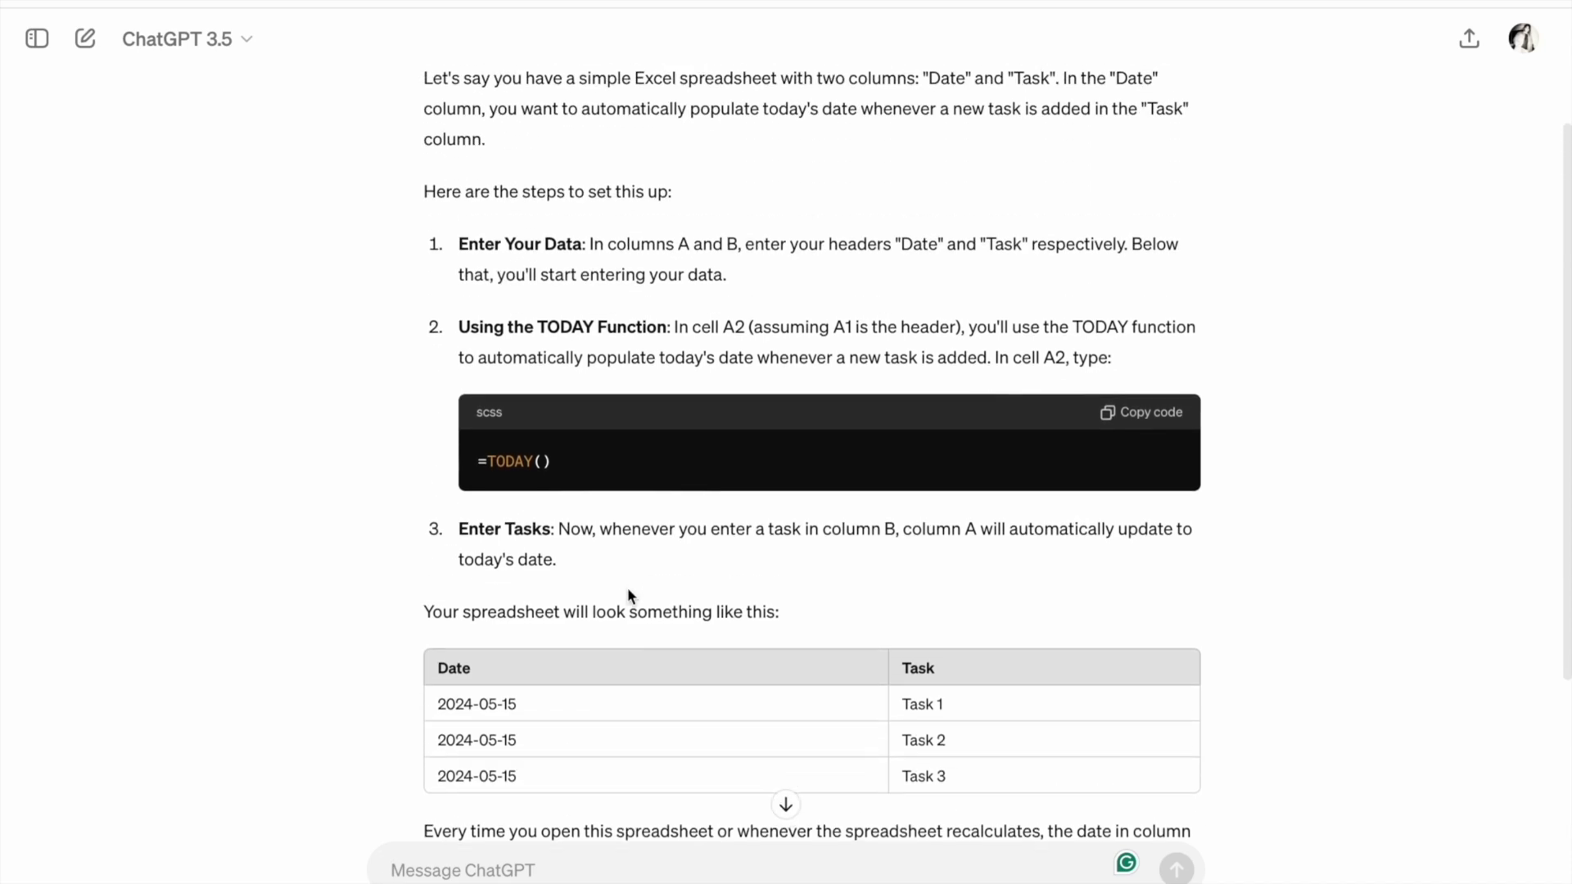
scroll(631, 595, "down", 1)
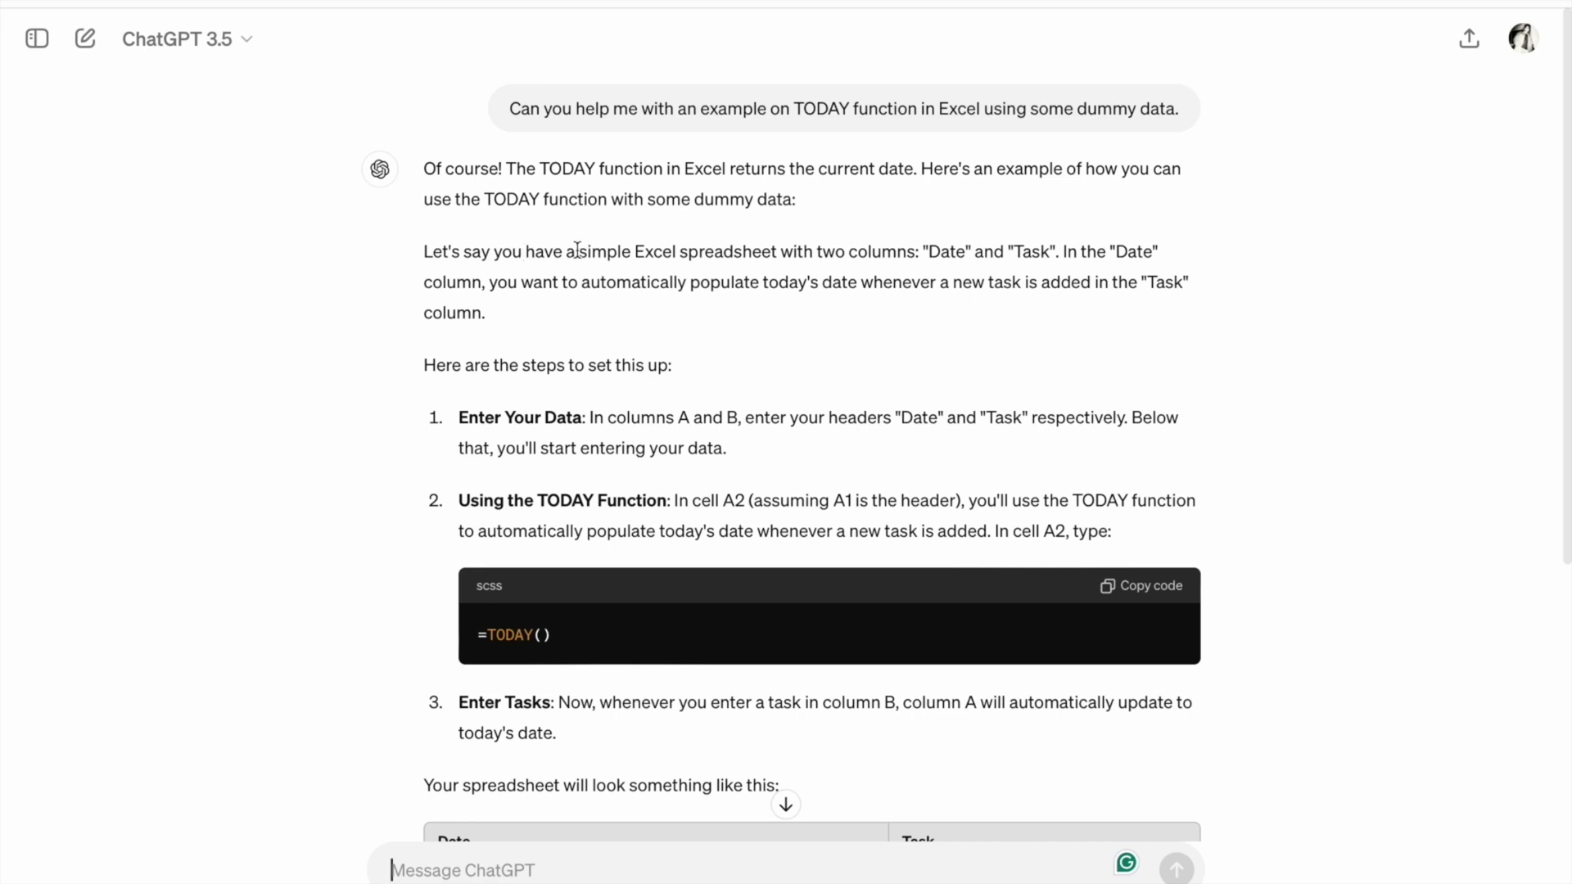
Step: Read the reply, highlighting the Date and Task column names and the mention of today's date
left_click_drag(588, 252, 835, 252)
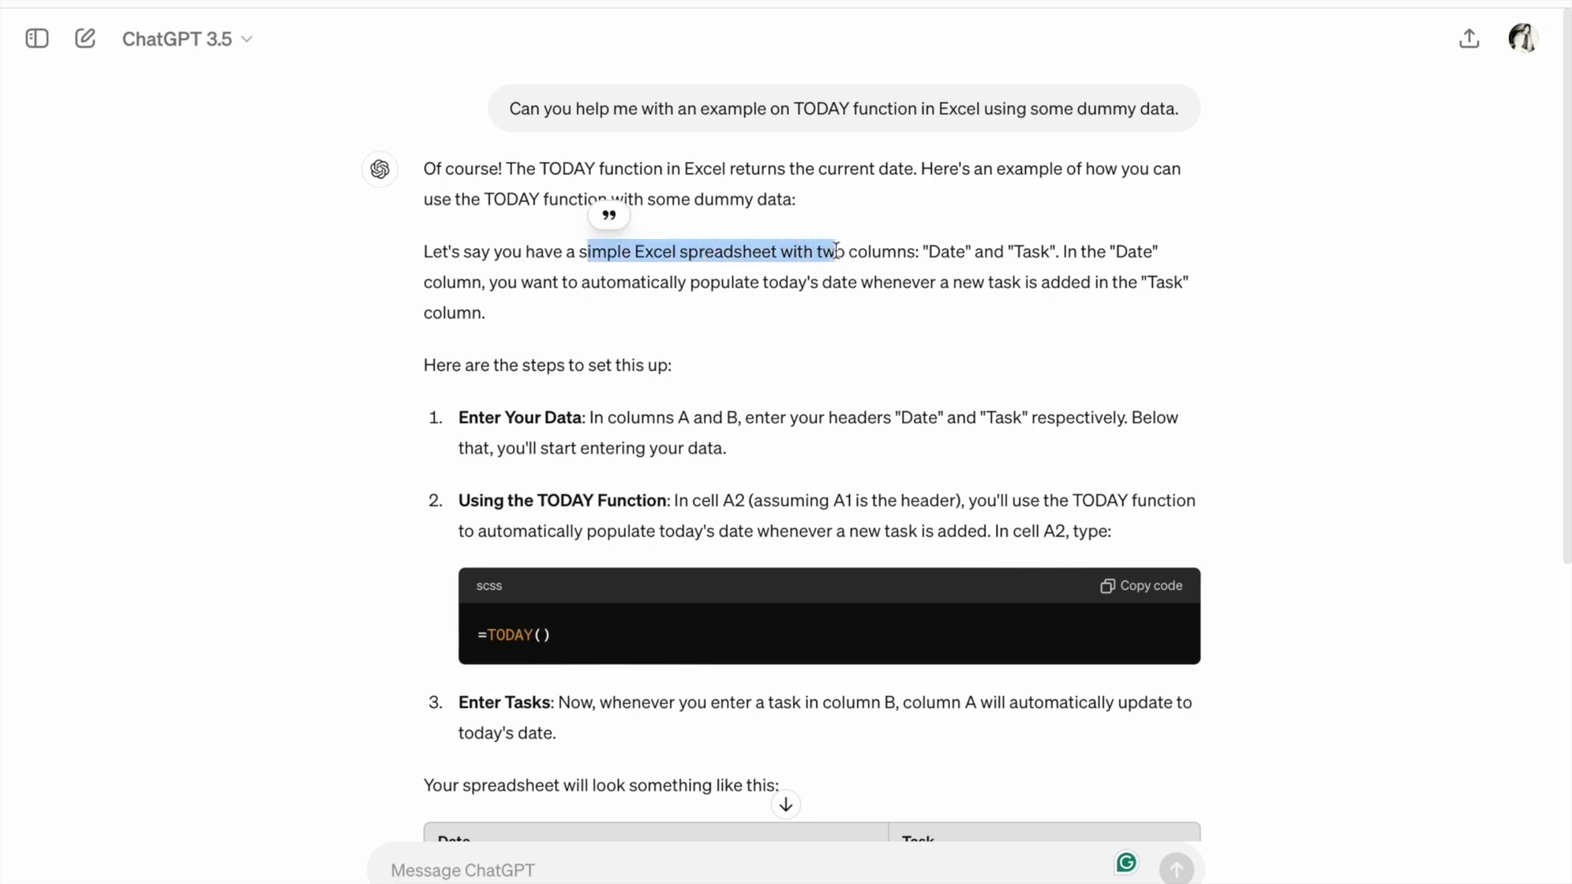
double_click(942, 252)
double_click(1034, 252)
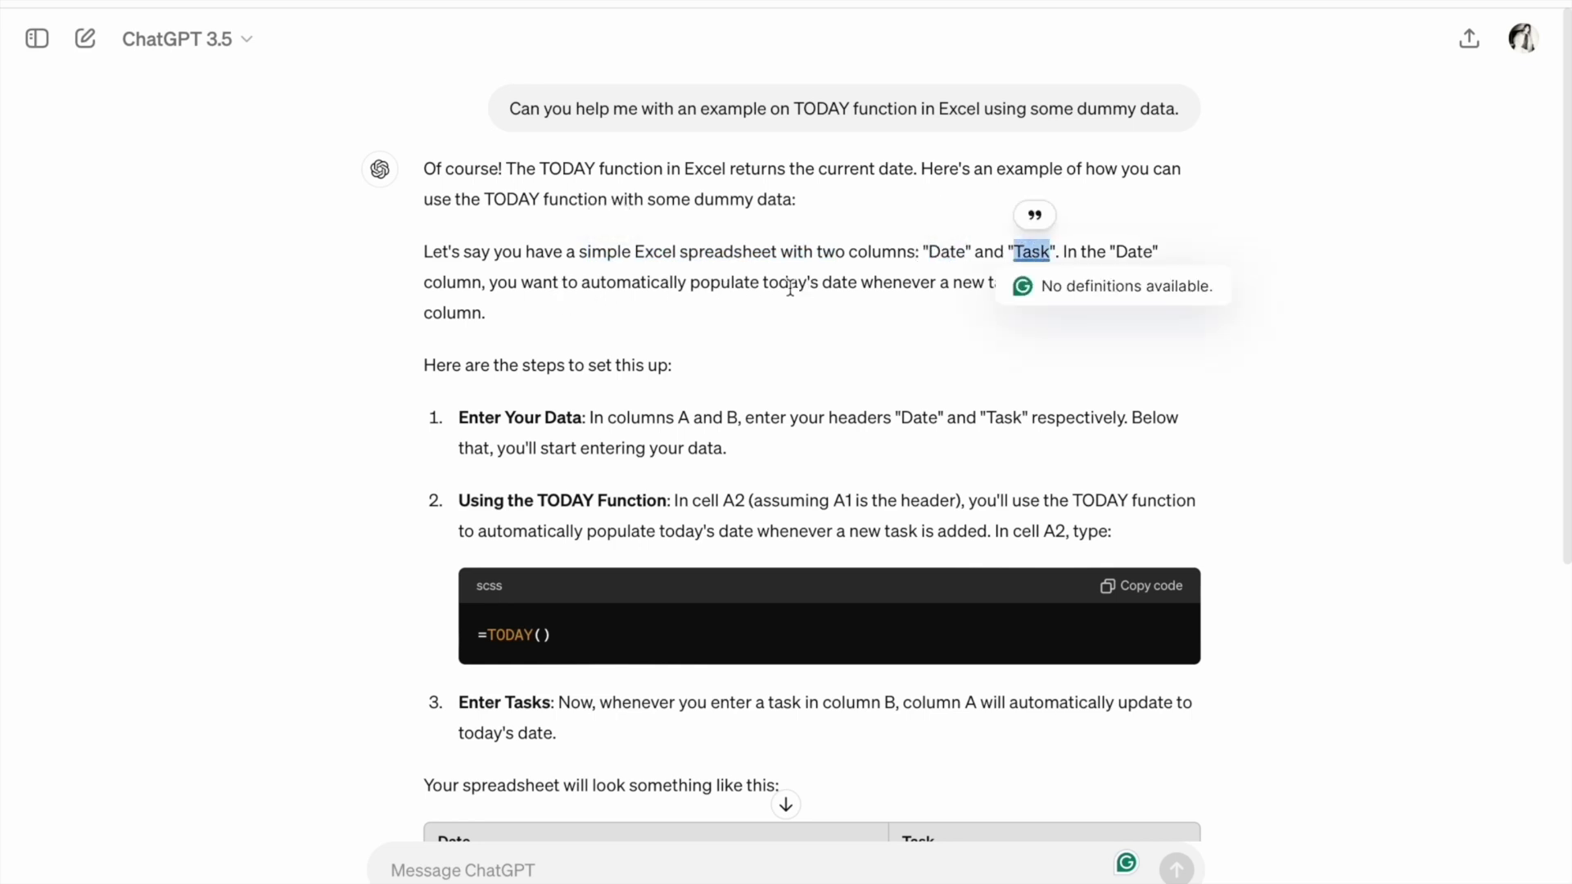
left_click_drag(789, 284, 838, 288)
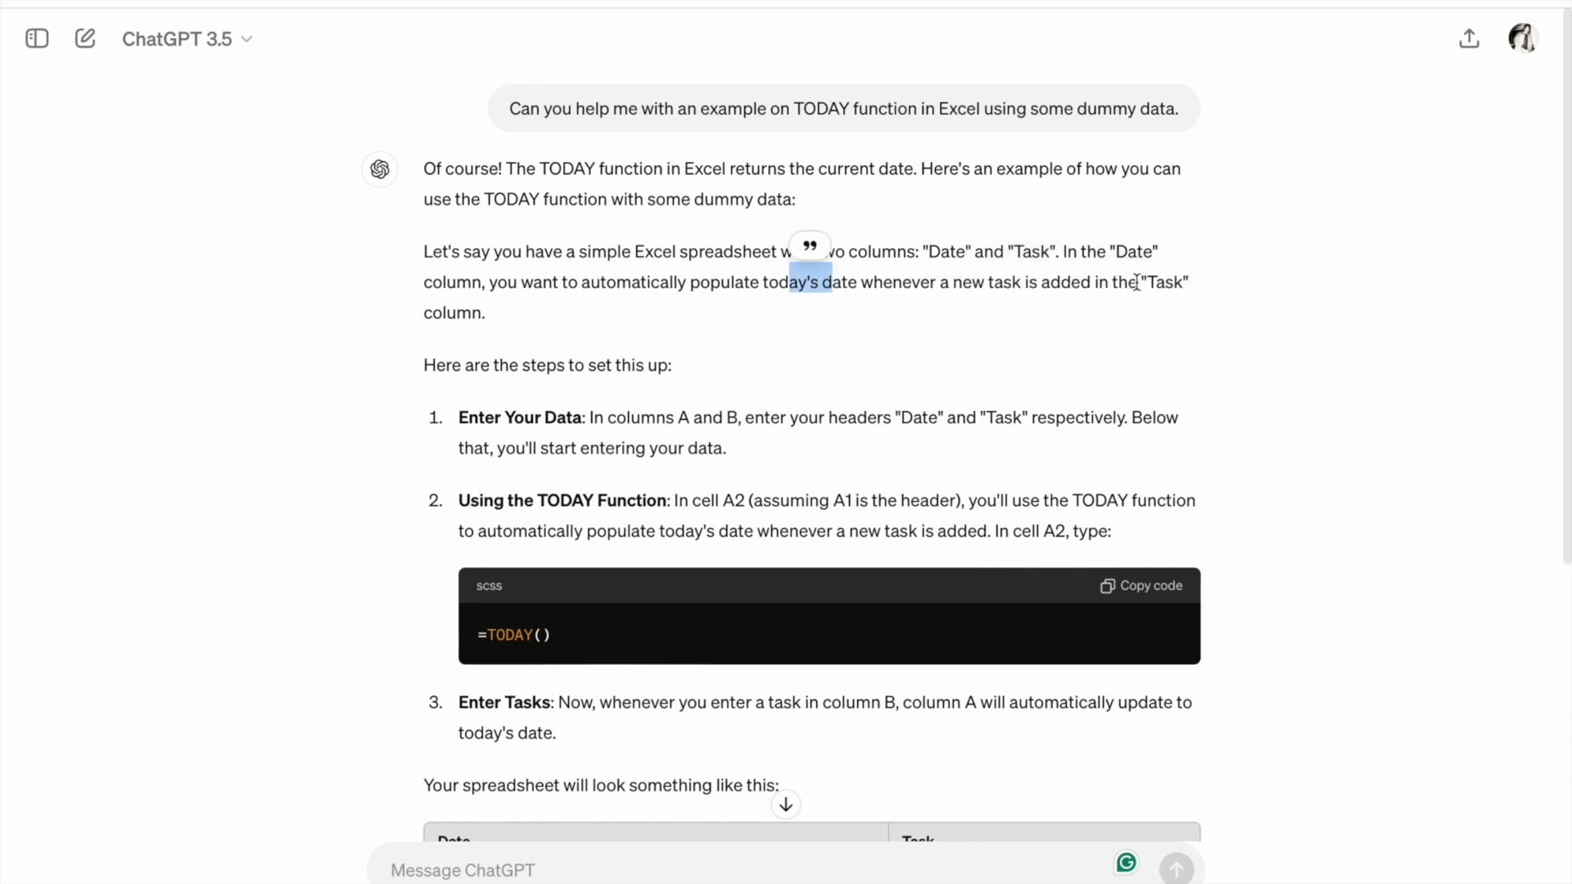
scroll(545, 341, "down", 3)
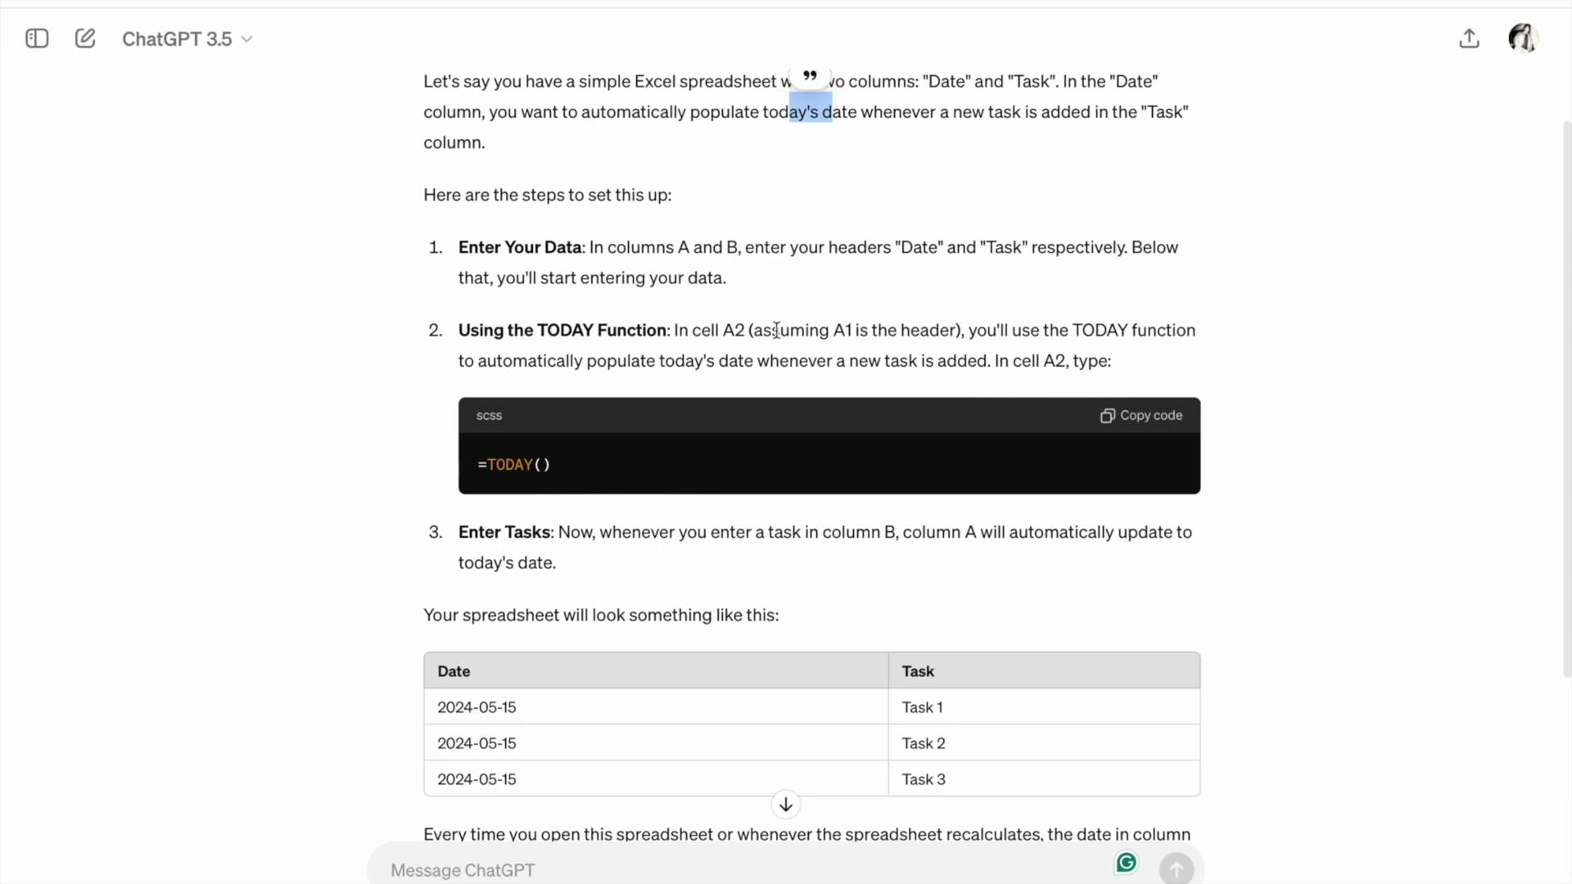
scroll(776, 330, "down", 2)
double_click(442, 568)
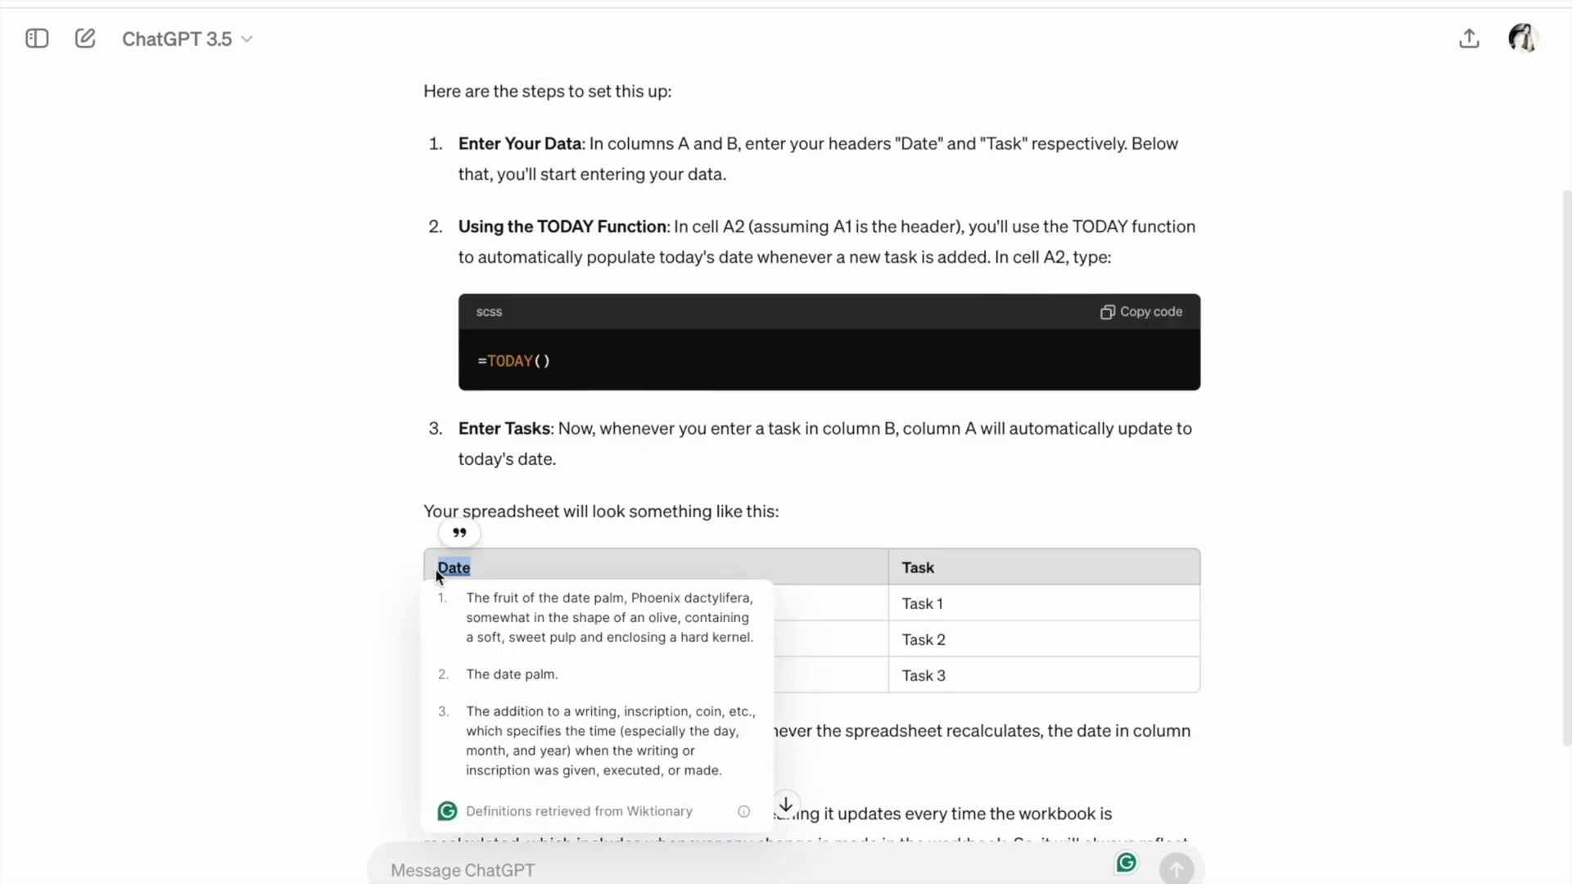
left_click(437, 570)
left_click(435, 569)
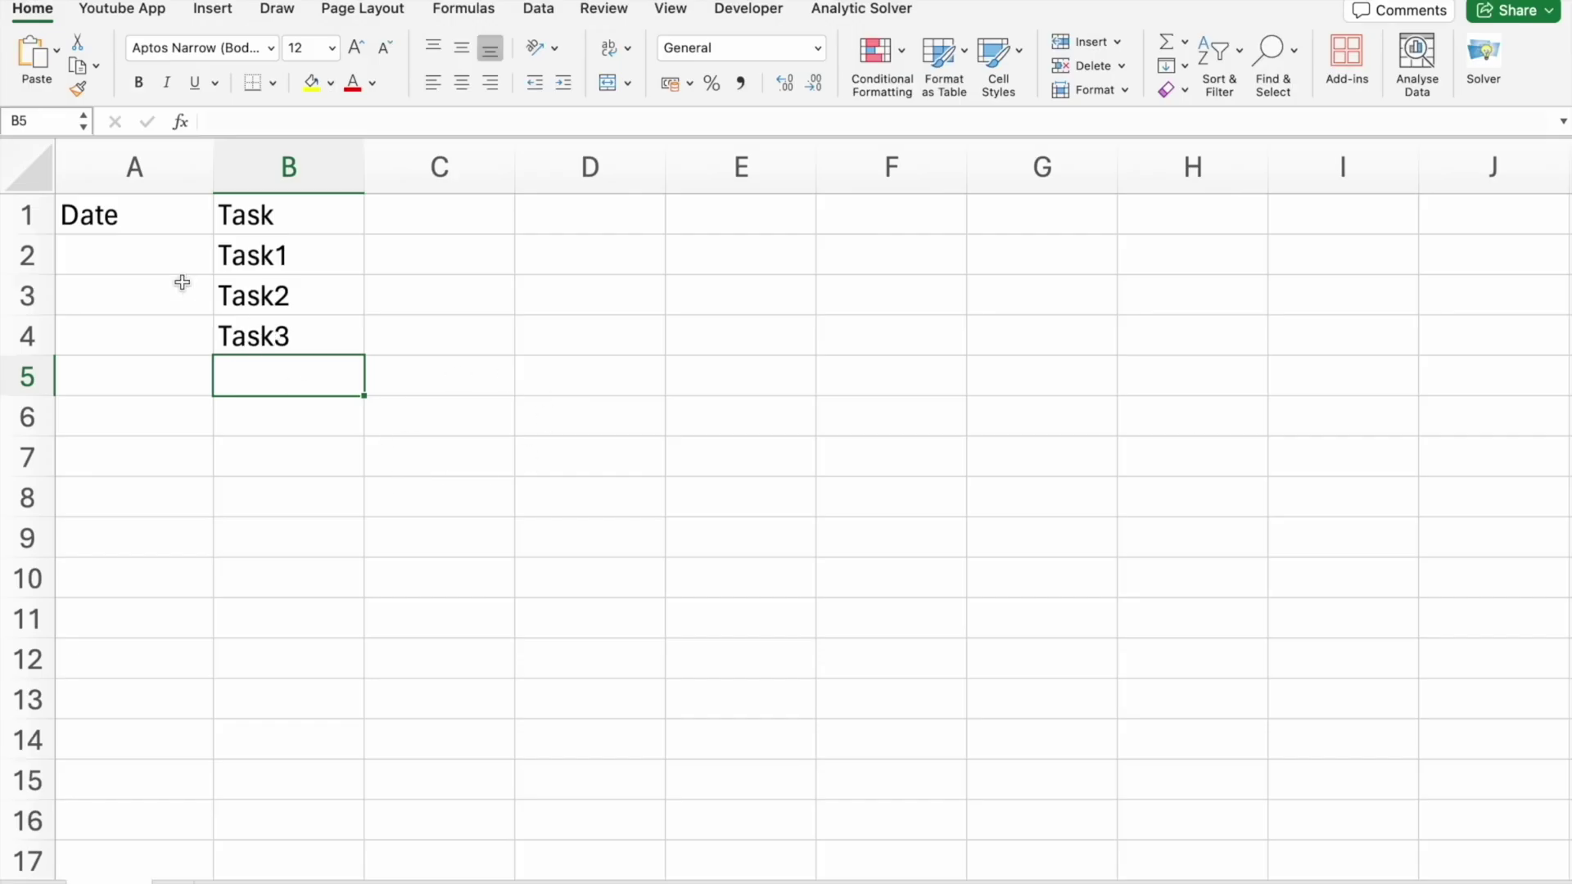
Step: Enter =TODAY() in cell A2
left_click(164, 257)
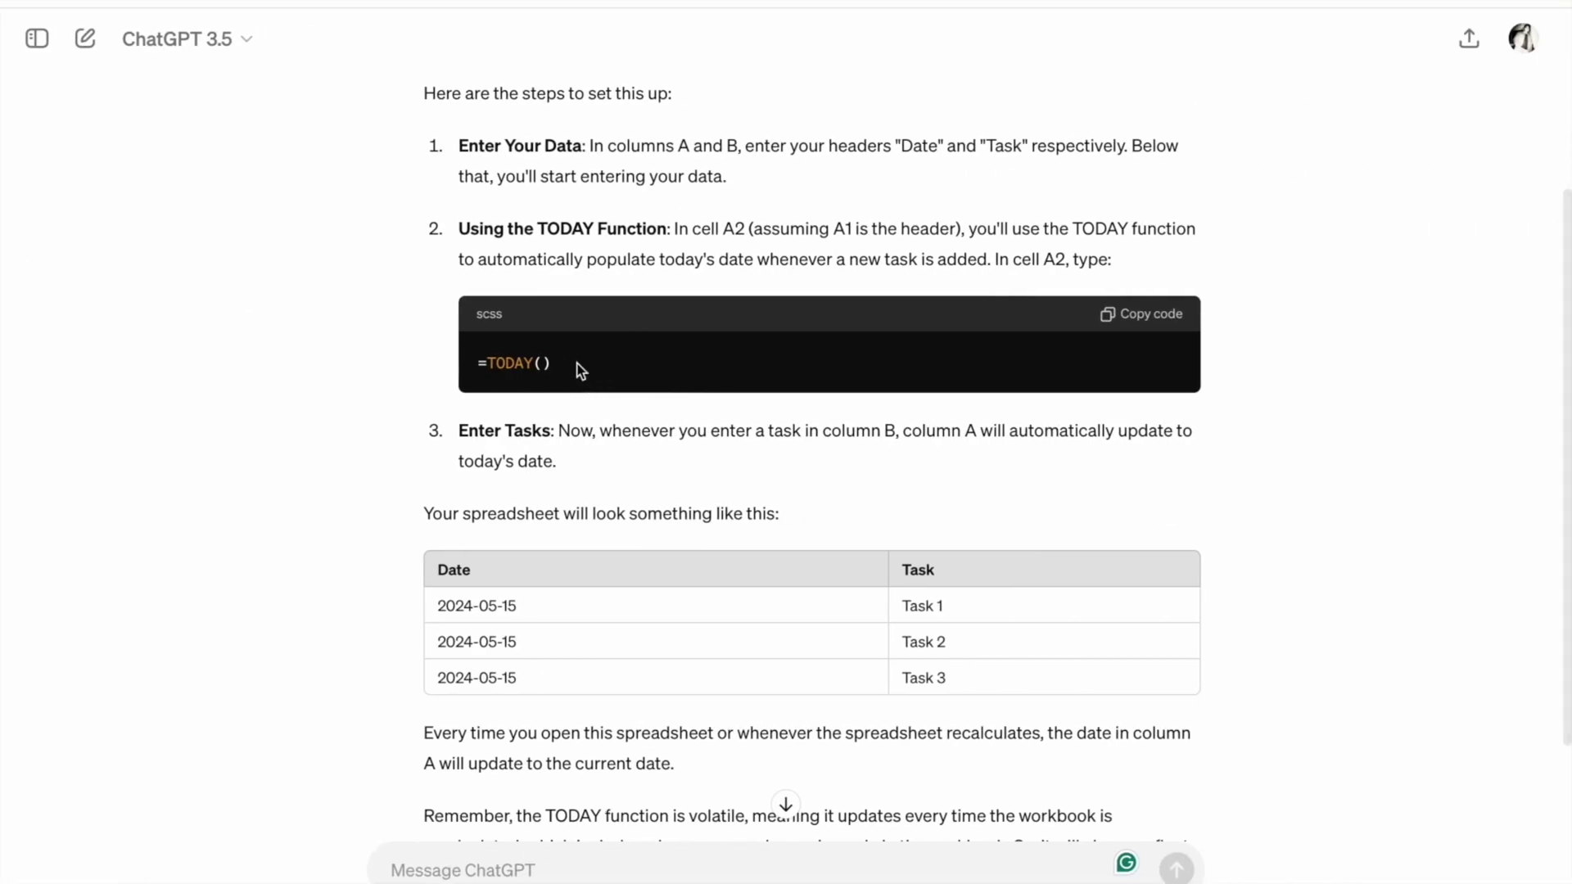
scroll(577, 364, "down", 4)
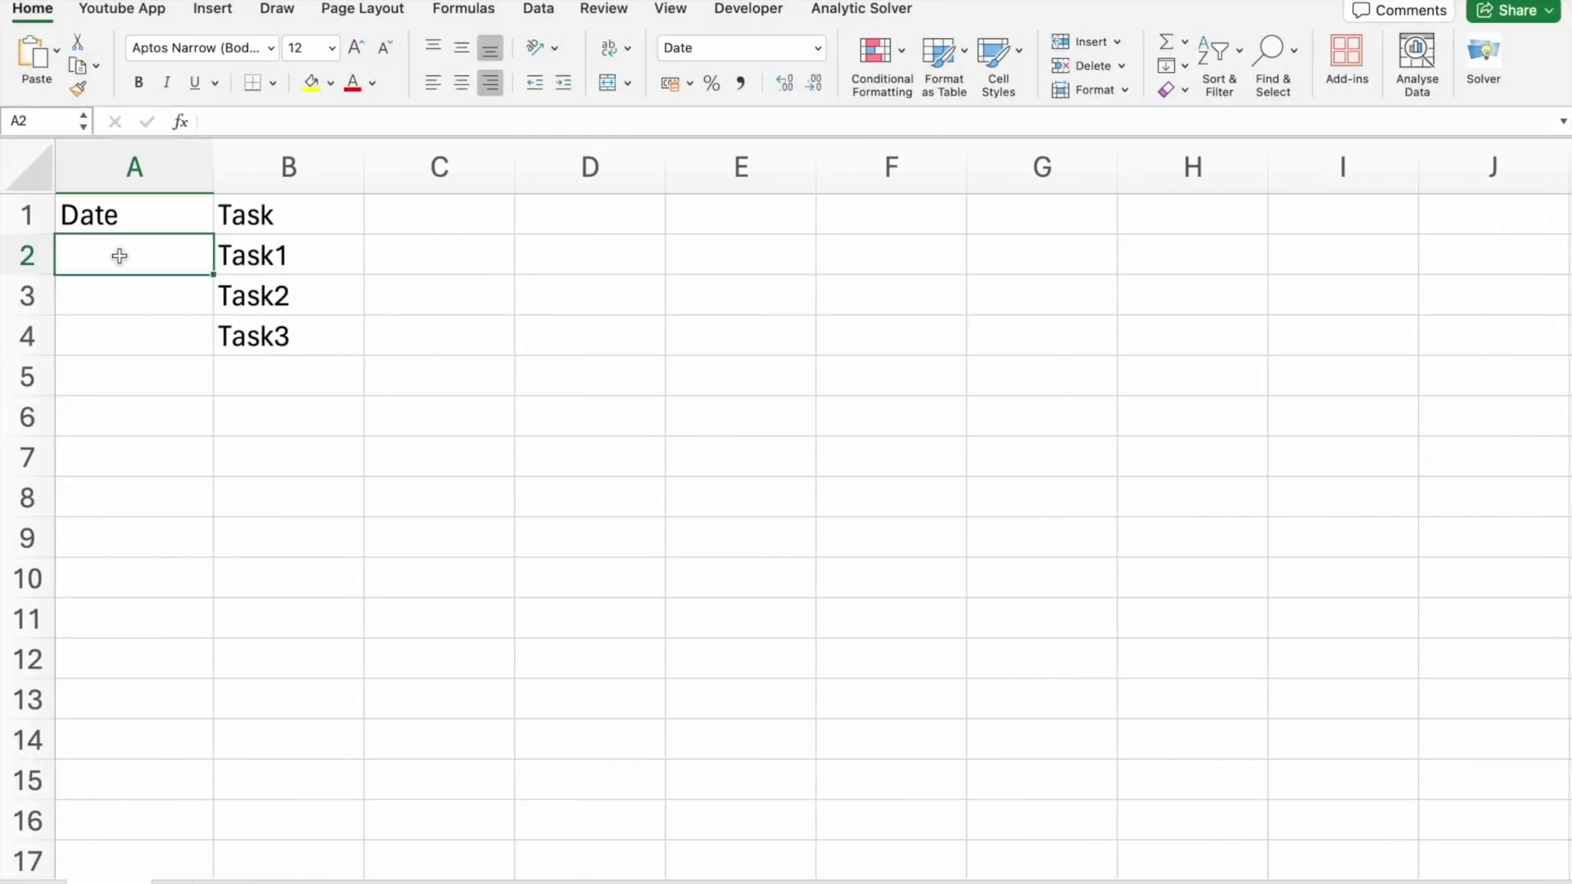
double_click(120, 257)
type("=TO")
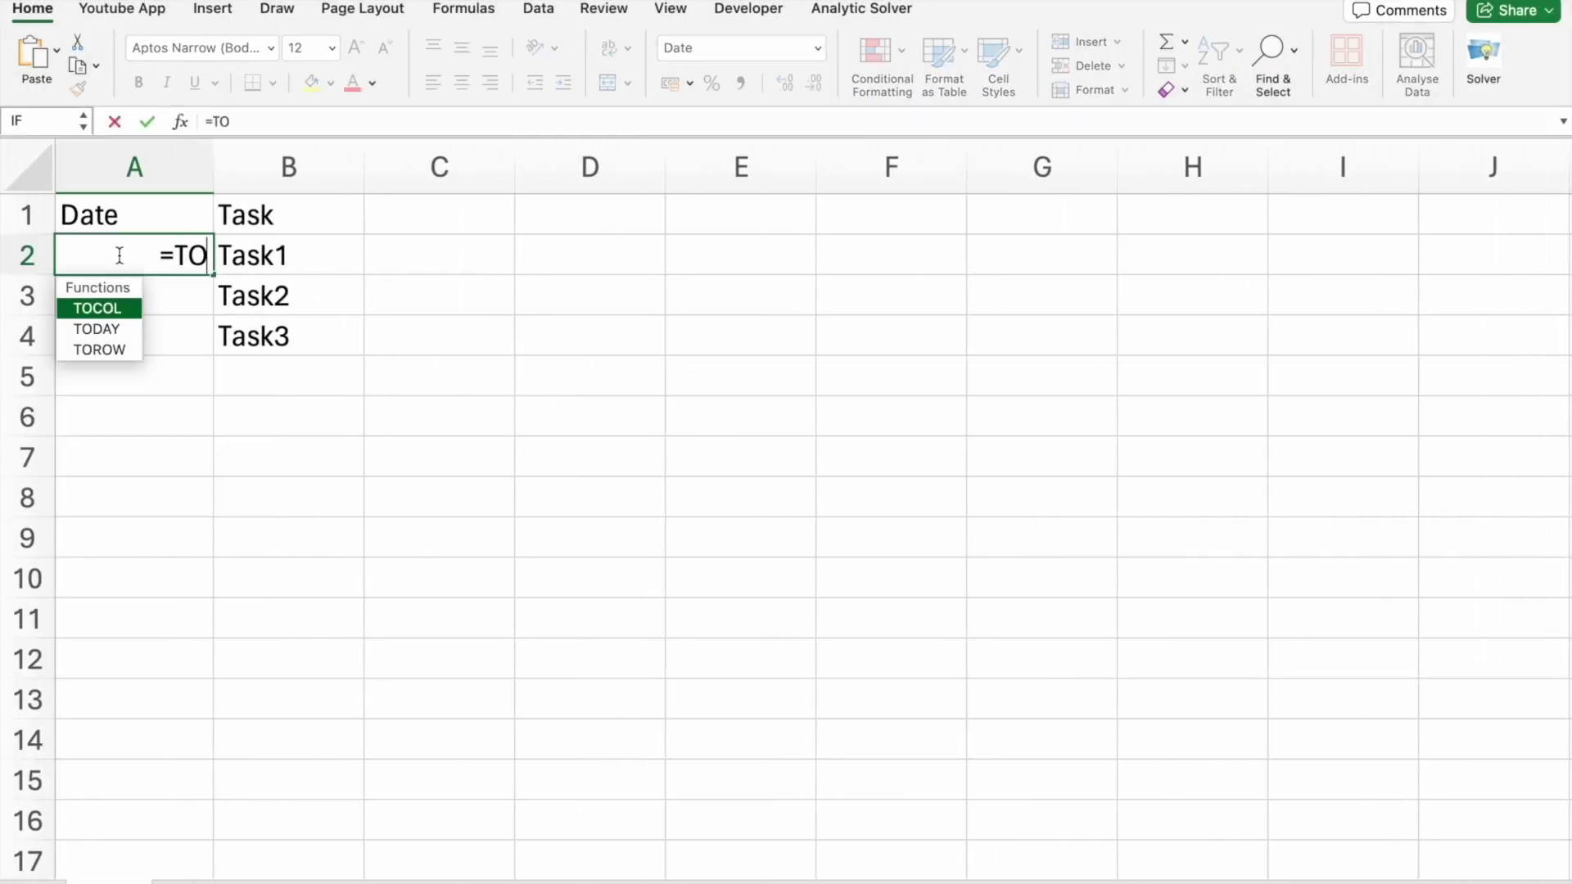
type("DAY()")
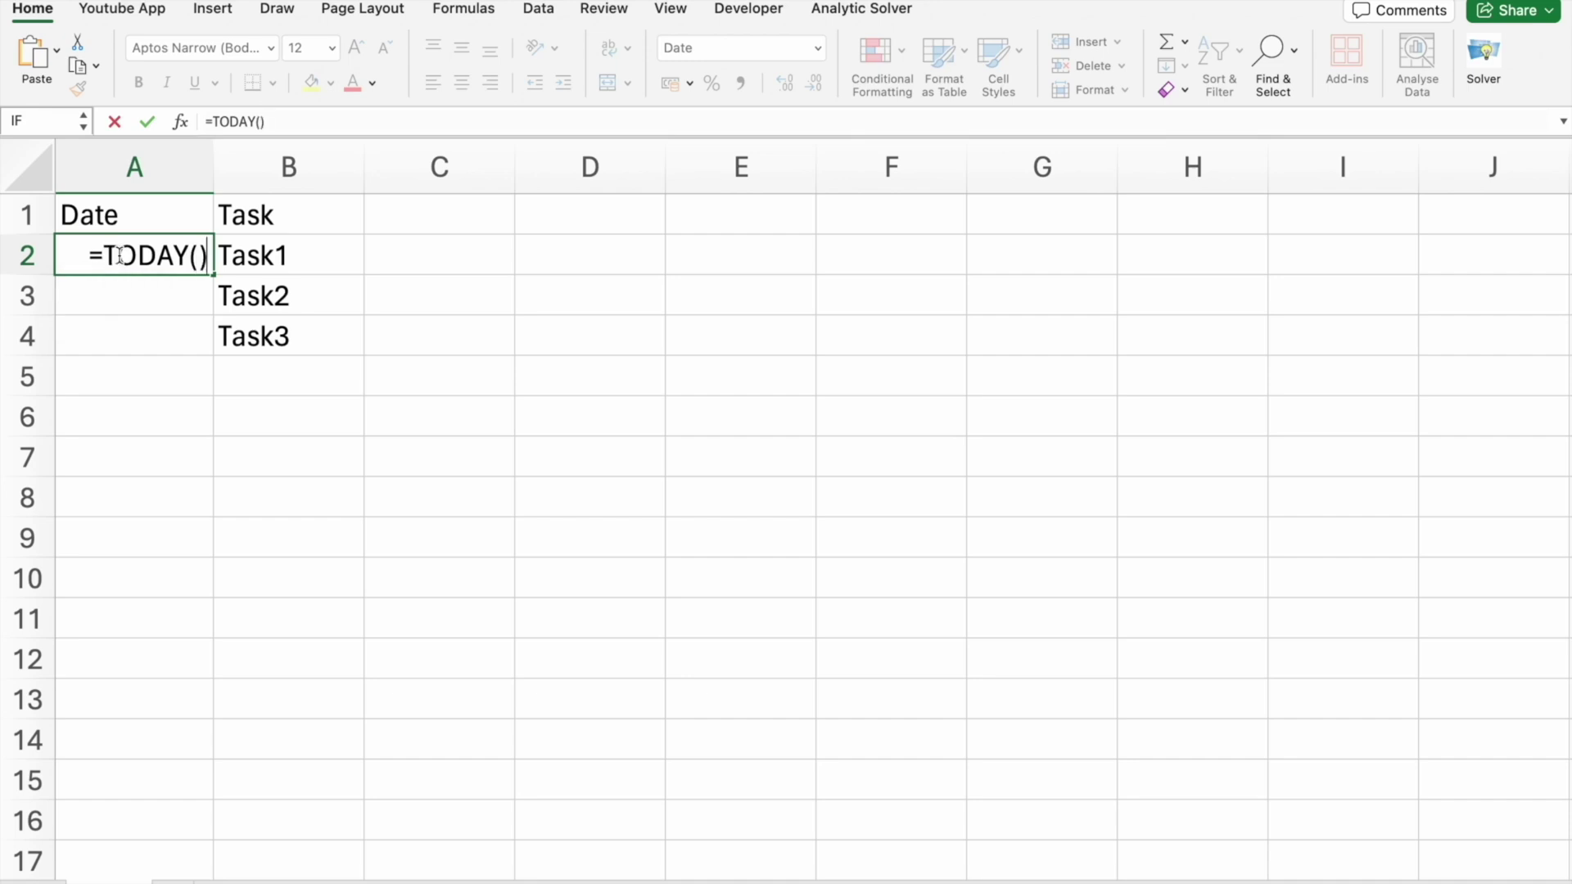
key("Return")
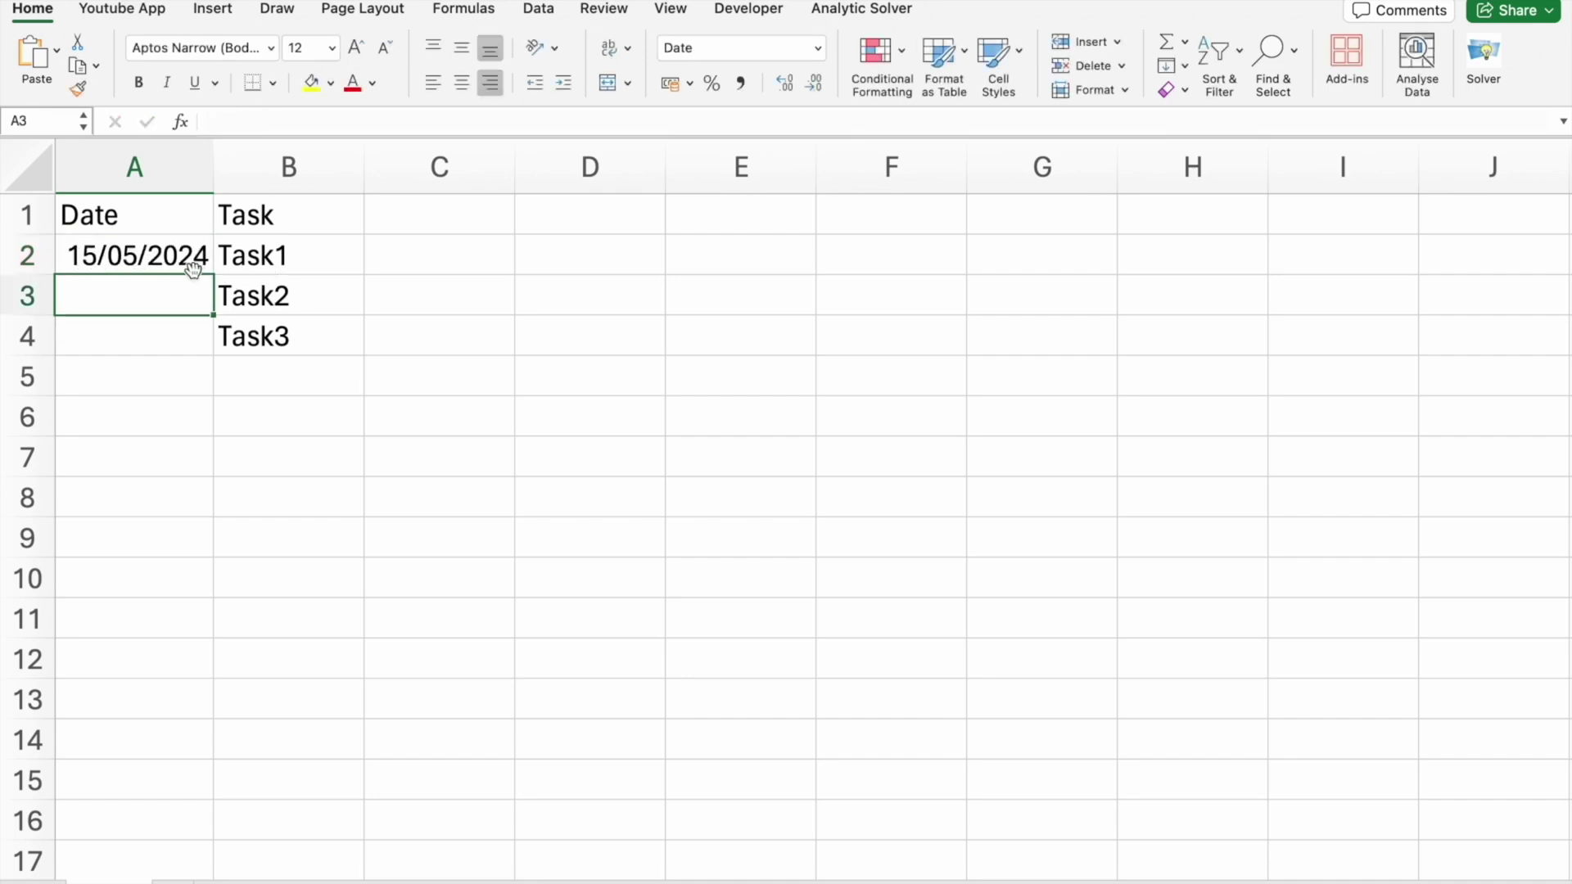
Step: Fill the TODAY formula from A2 down to A4, showing 15/05/2024 beside each task
left_click(175, 264)
left_click(344, 251)
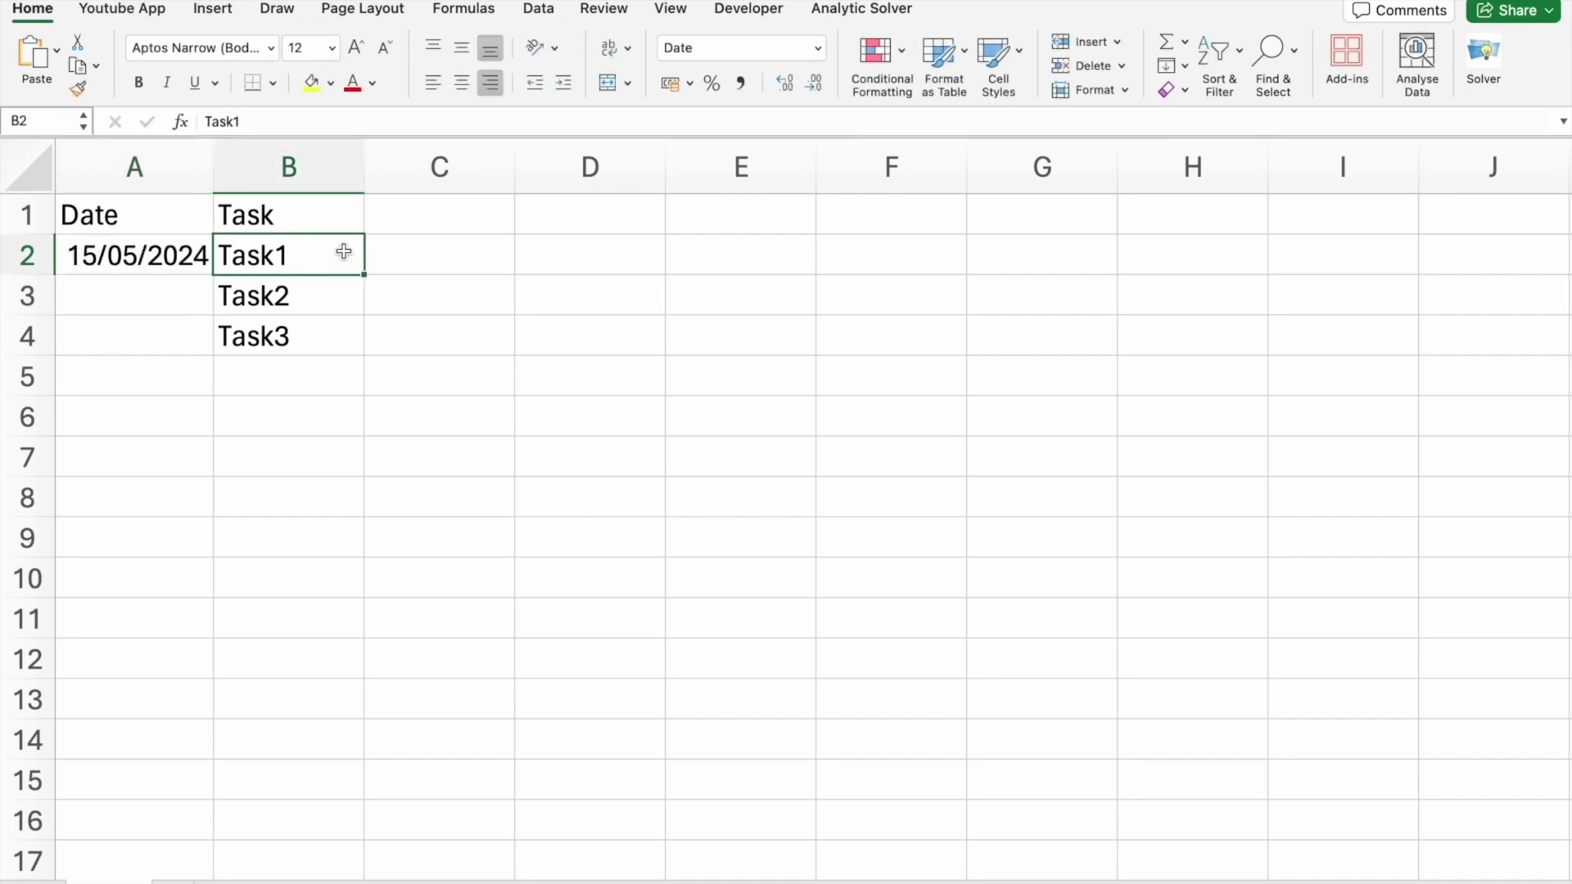
left_click(133, 253)
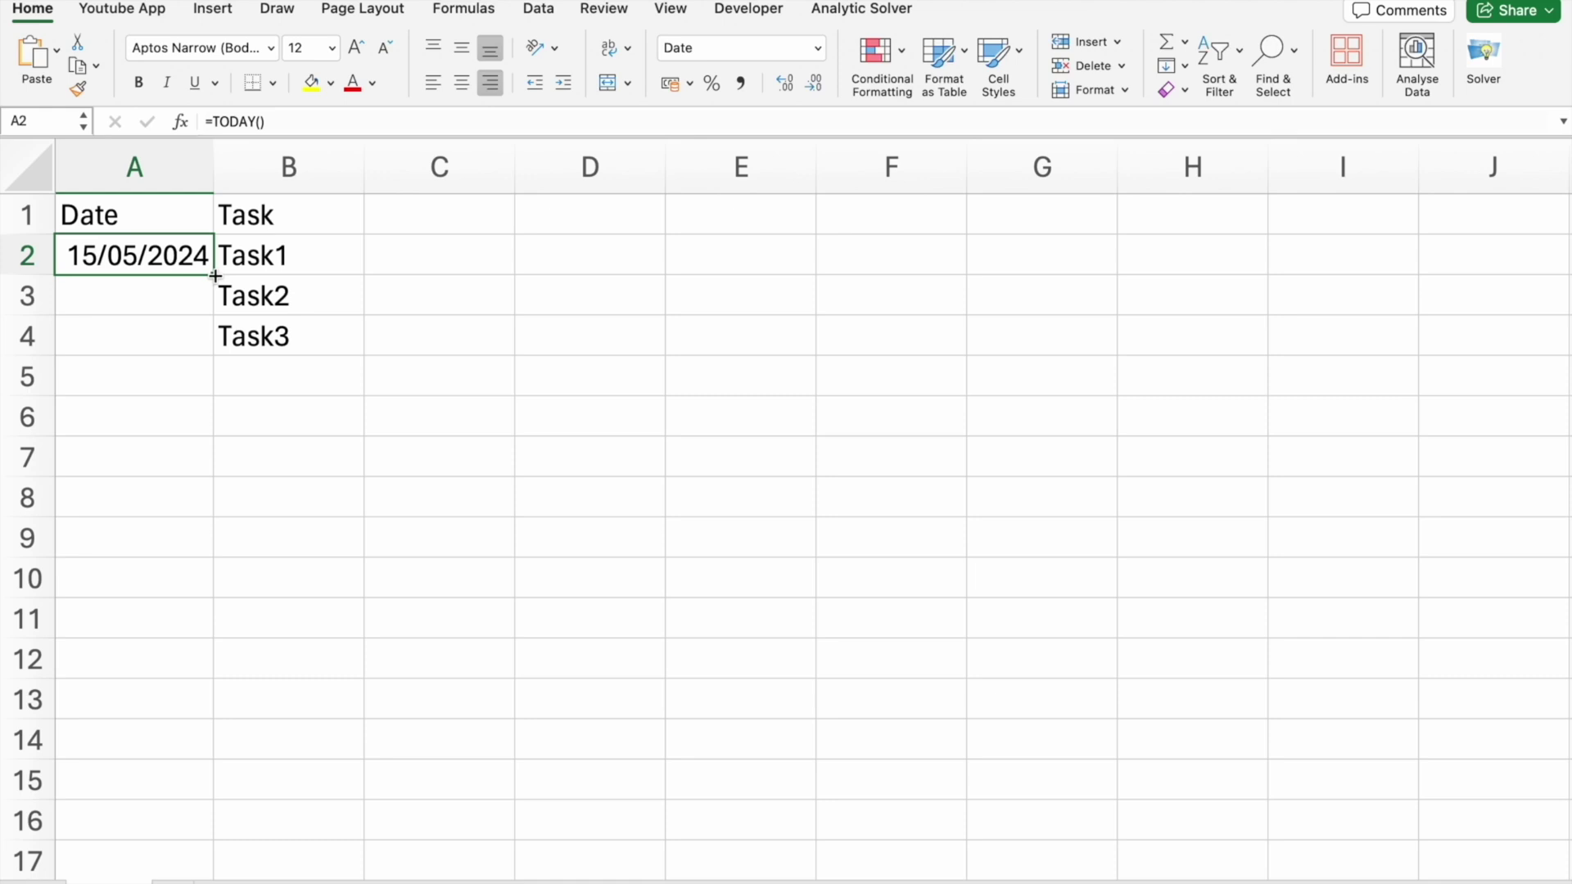
left_click_drag(215, 276, 208, 355)
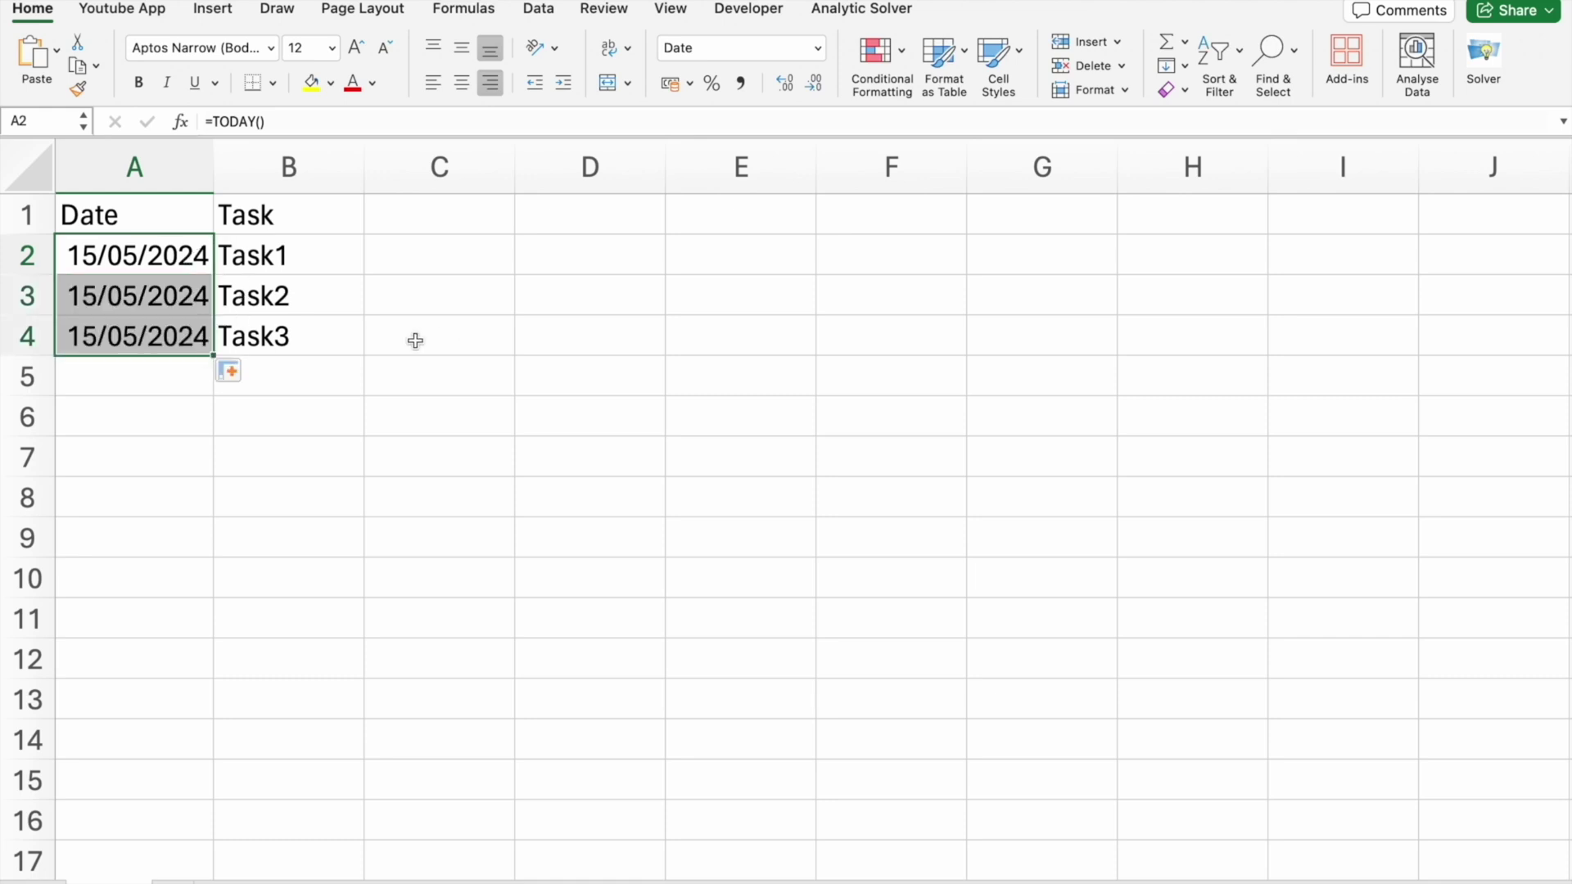
left_click(380, 328)
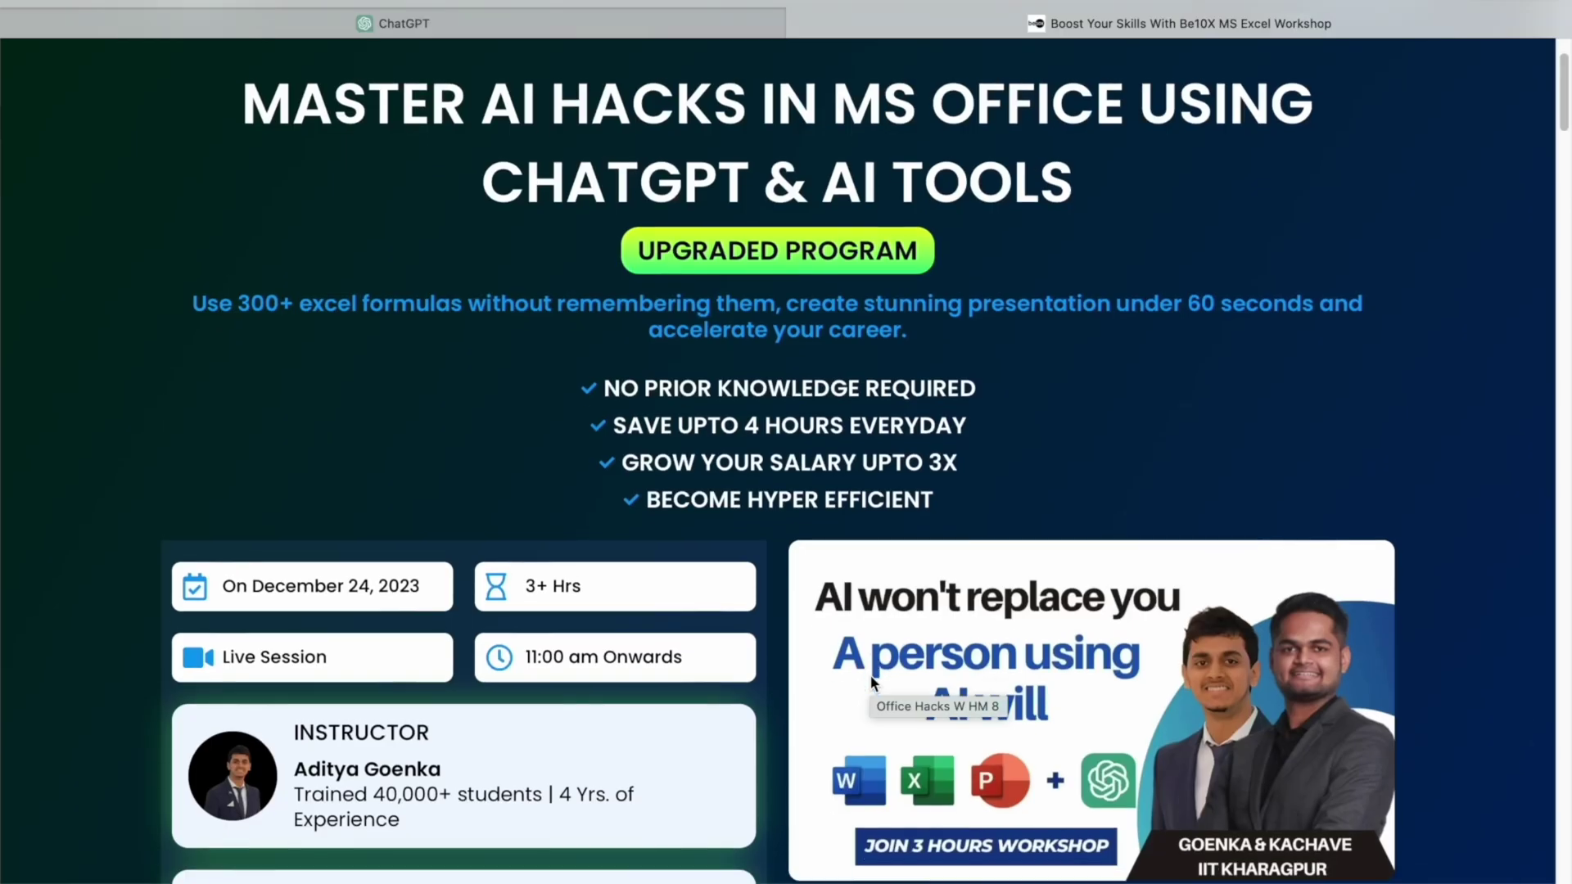
Step: Scroll down the Be10X workshop page past the bonuses to the reviews
scroll(871, 682, "down", 2)
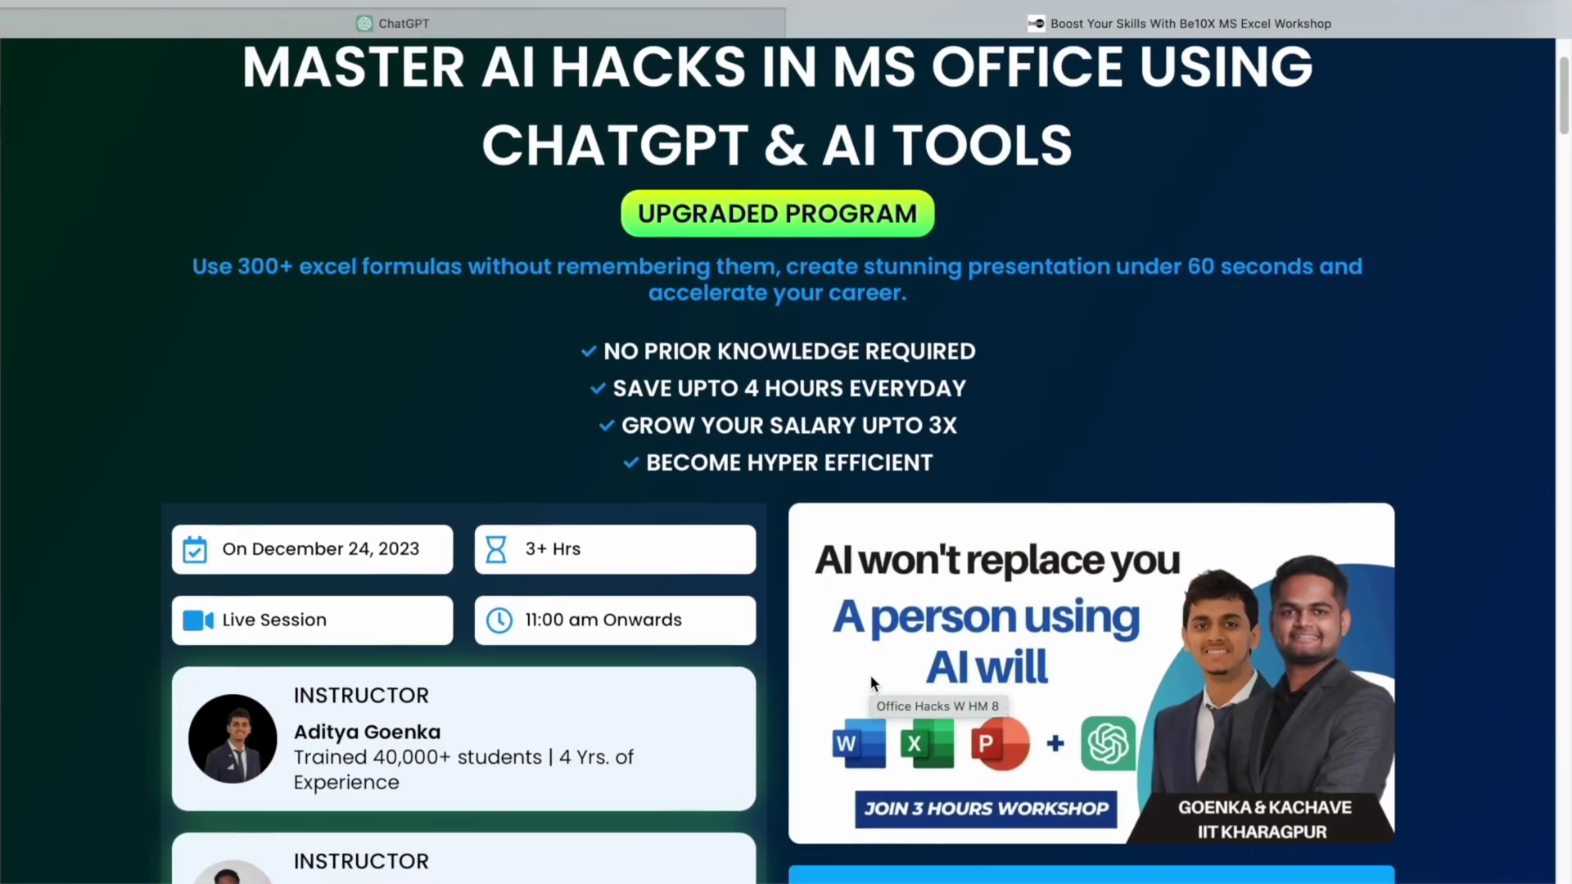
scroll(871, 682, "down", 5)
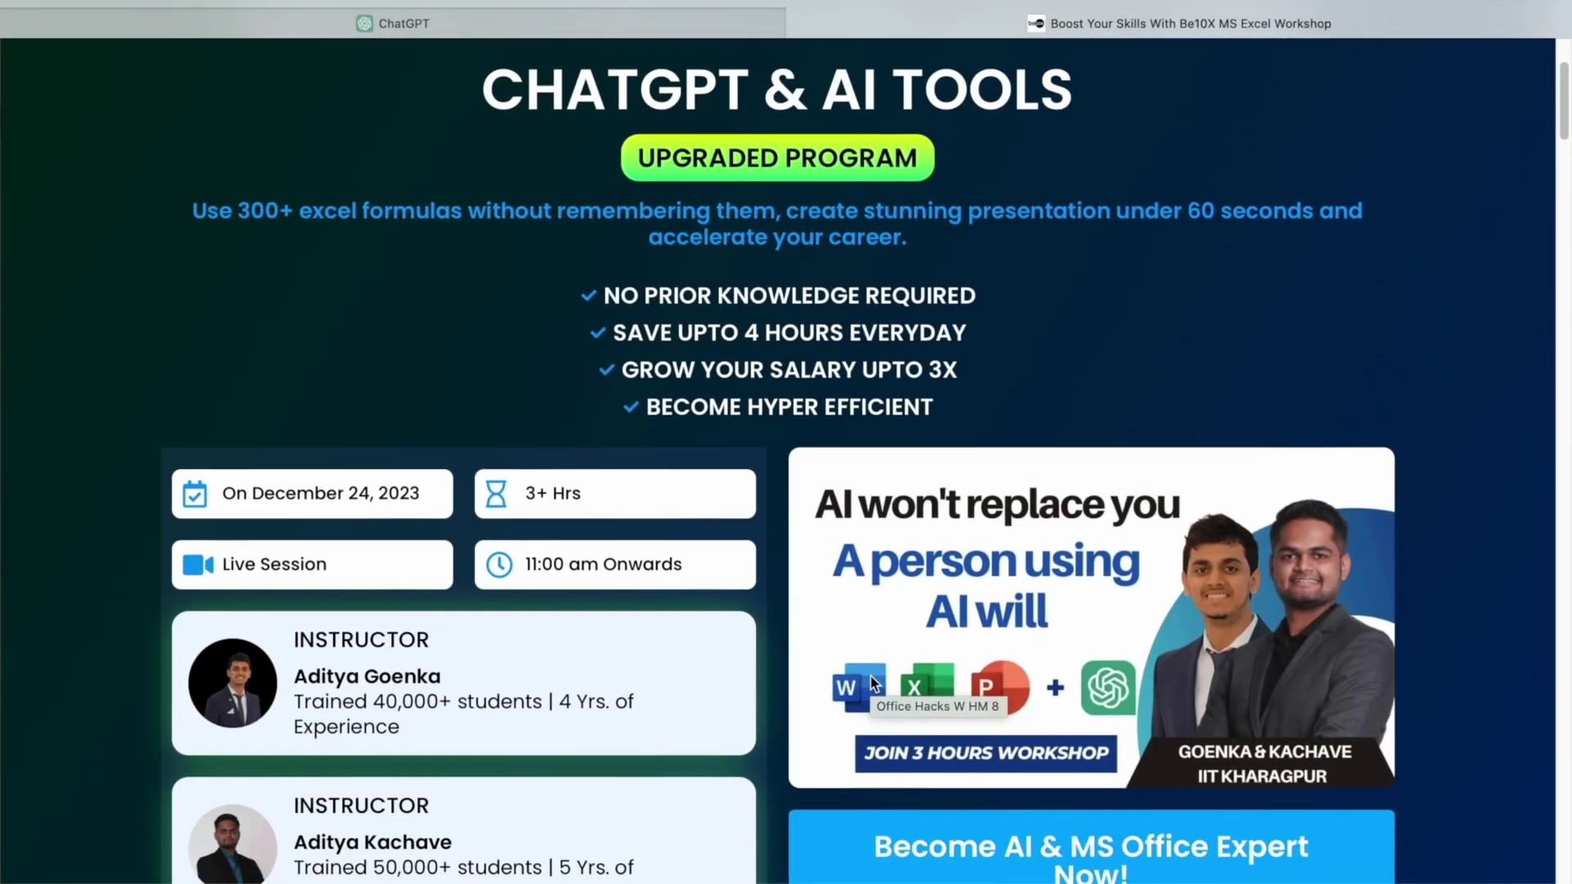
scroll(871, 676, "down", 7)
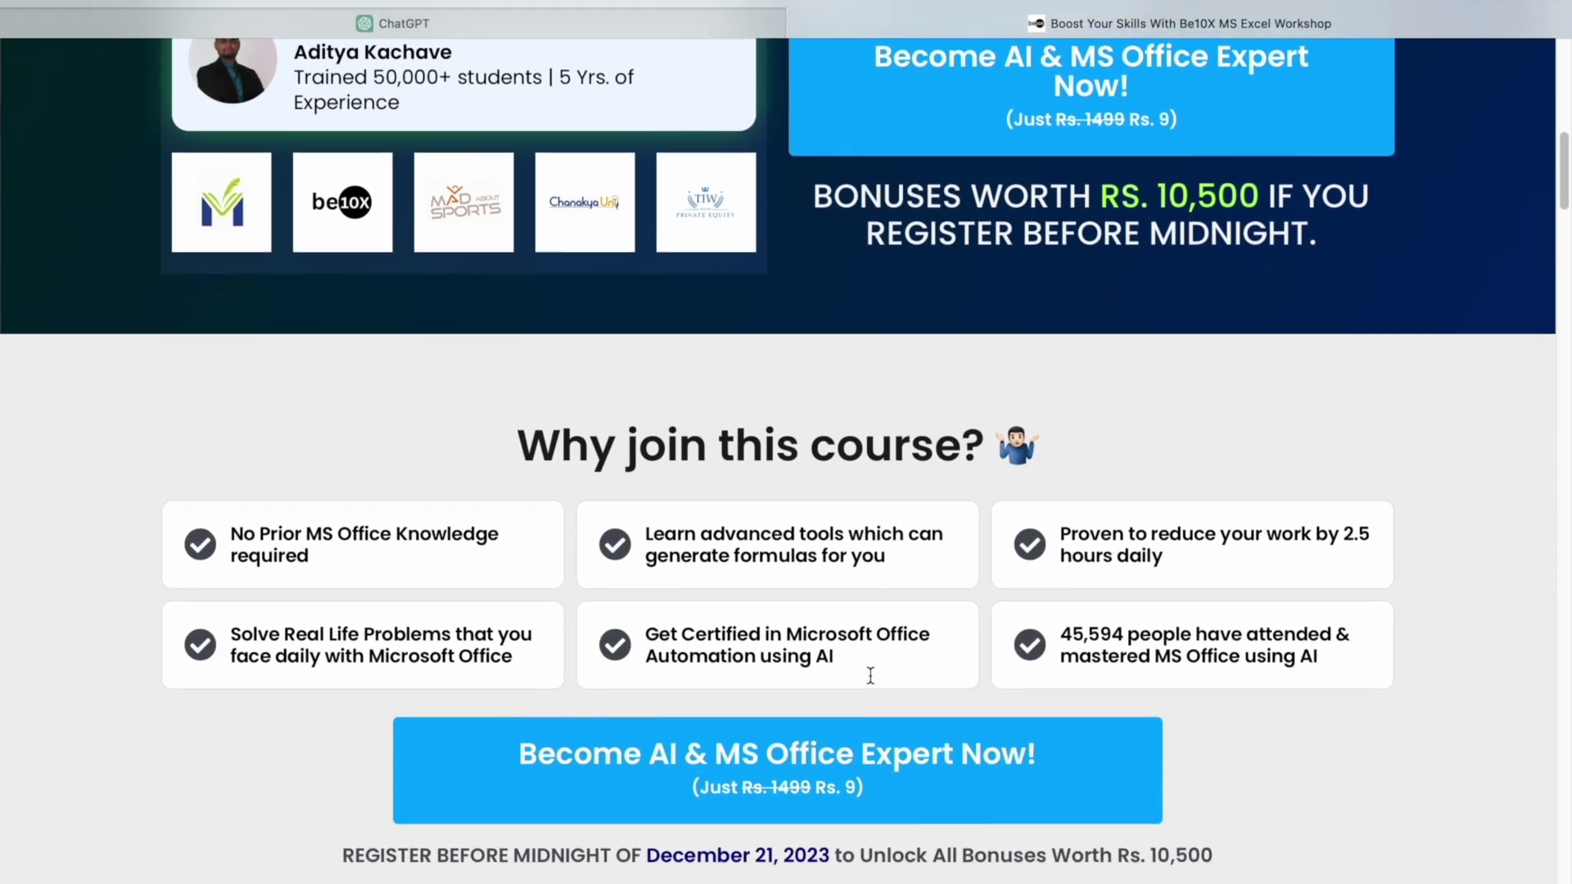
scroll(870, 675, "down", 6)
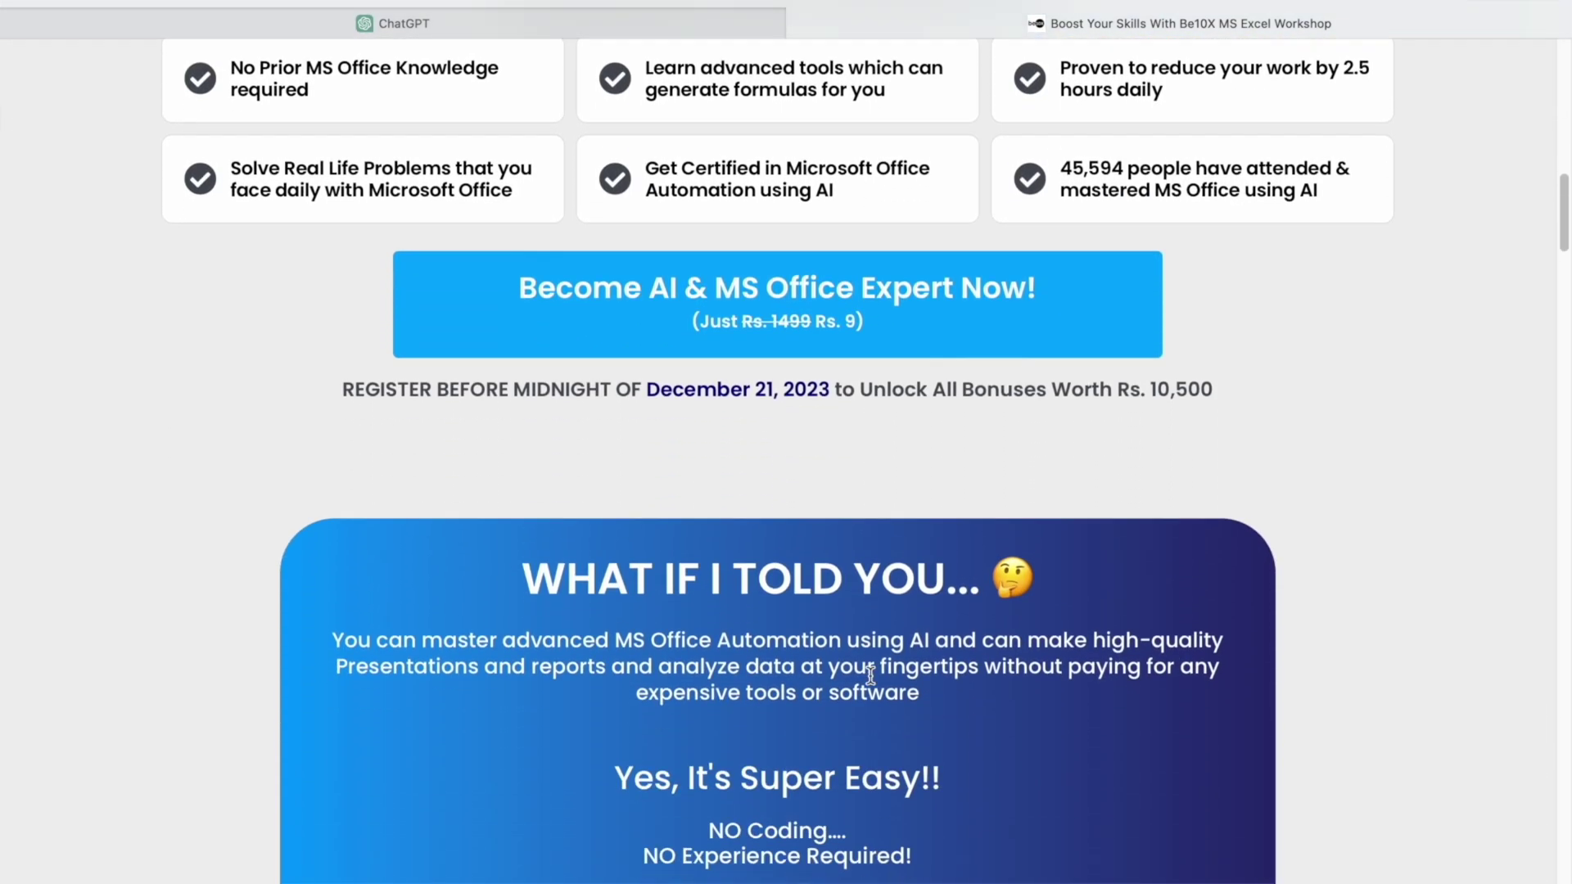
scroll(870, 675, "down", 7)
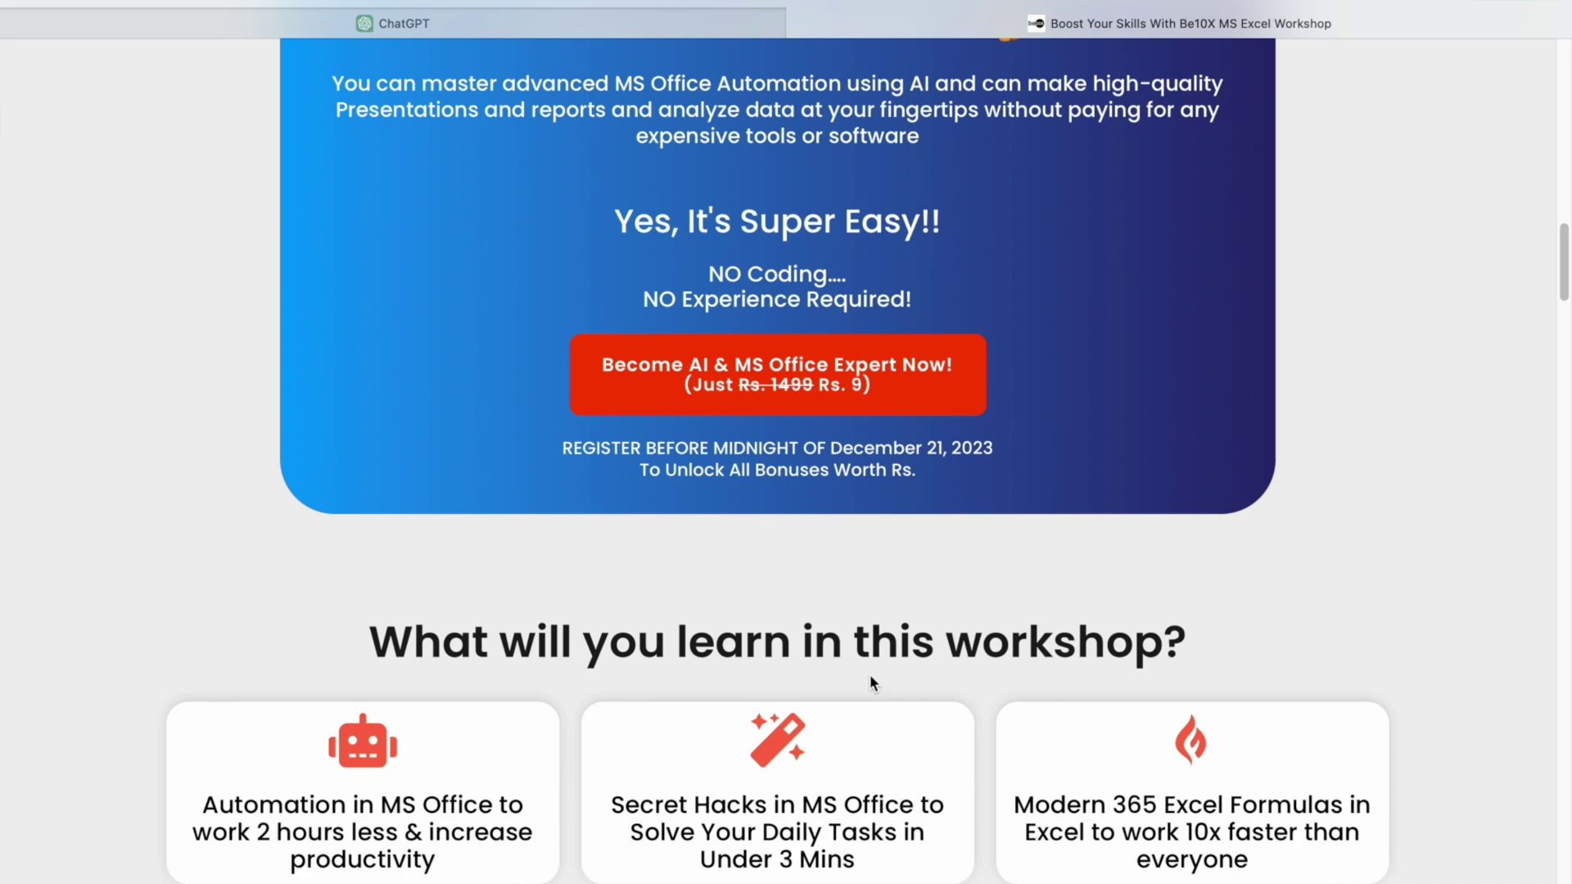
scroll(871, 677, "down", 7)
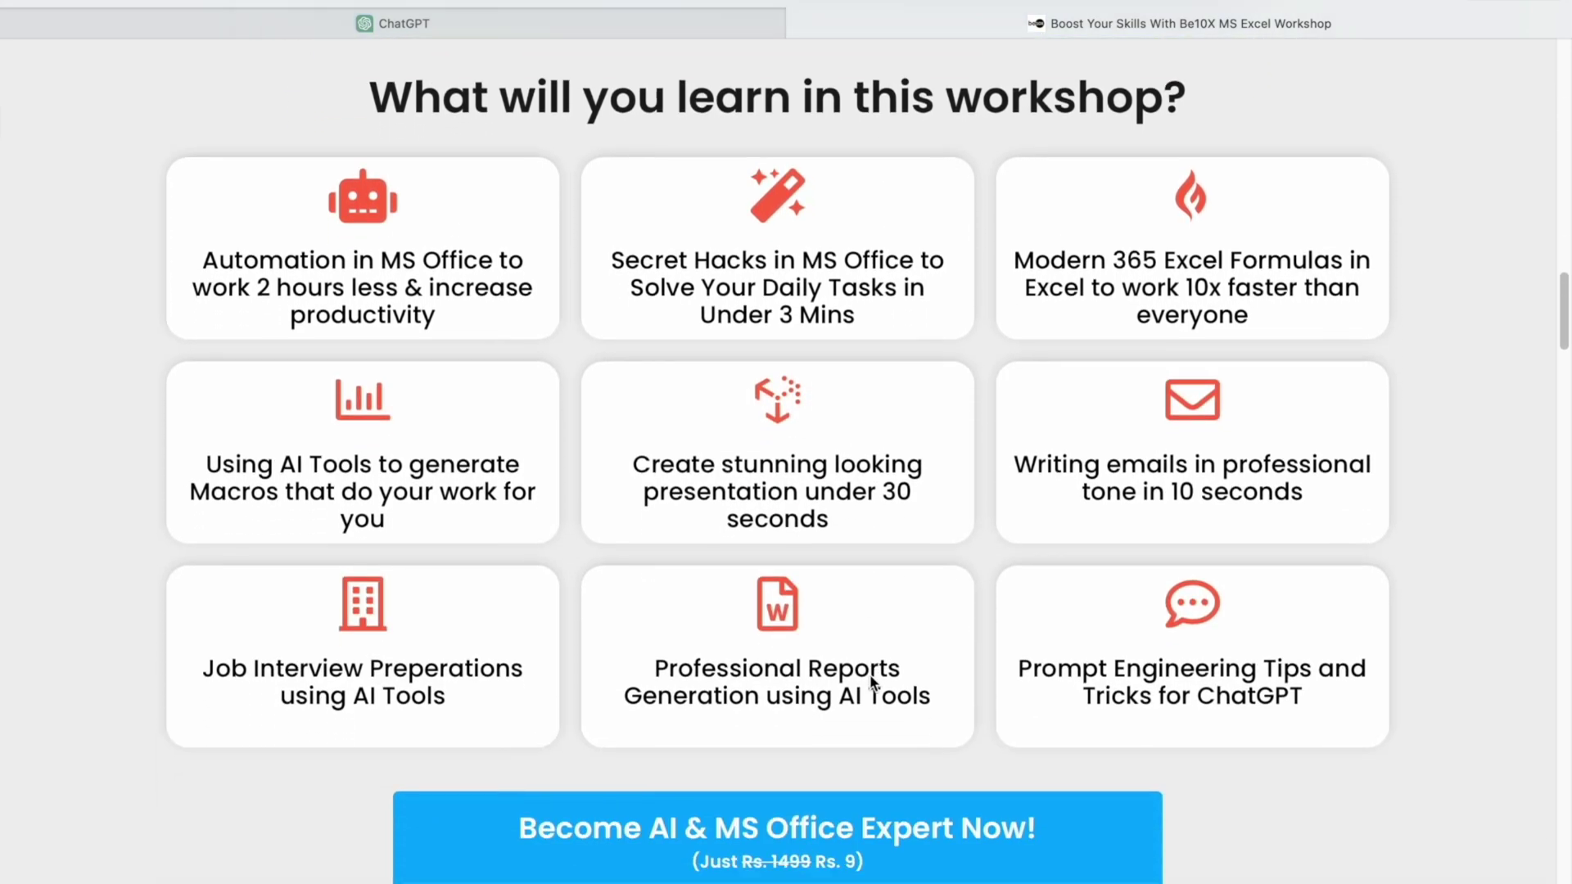
scroll(873, 681, "down", 4)
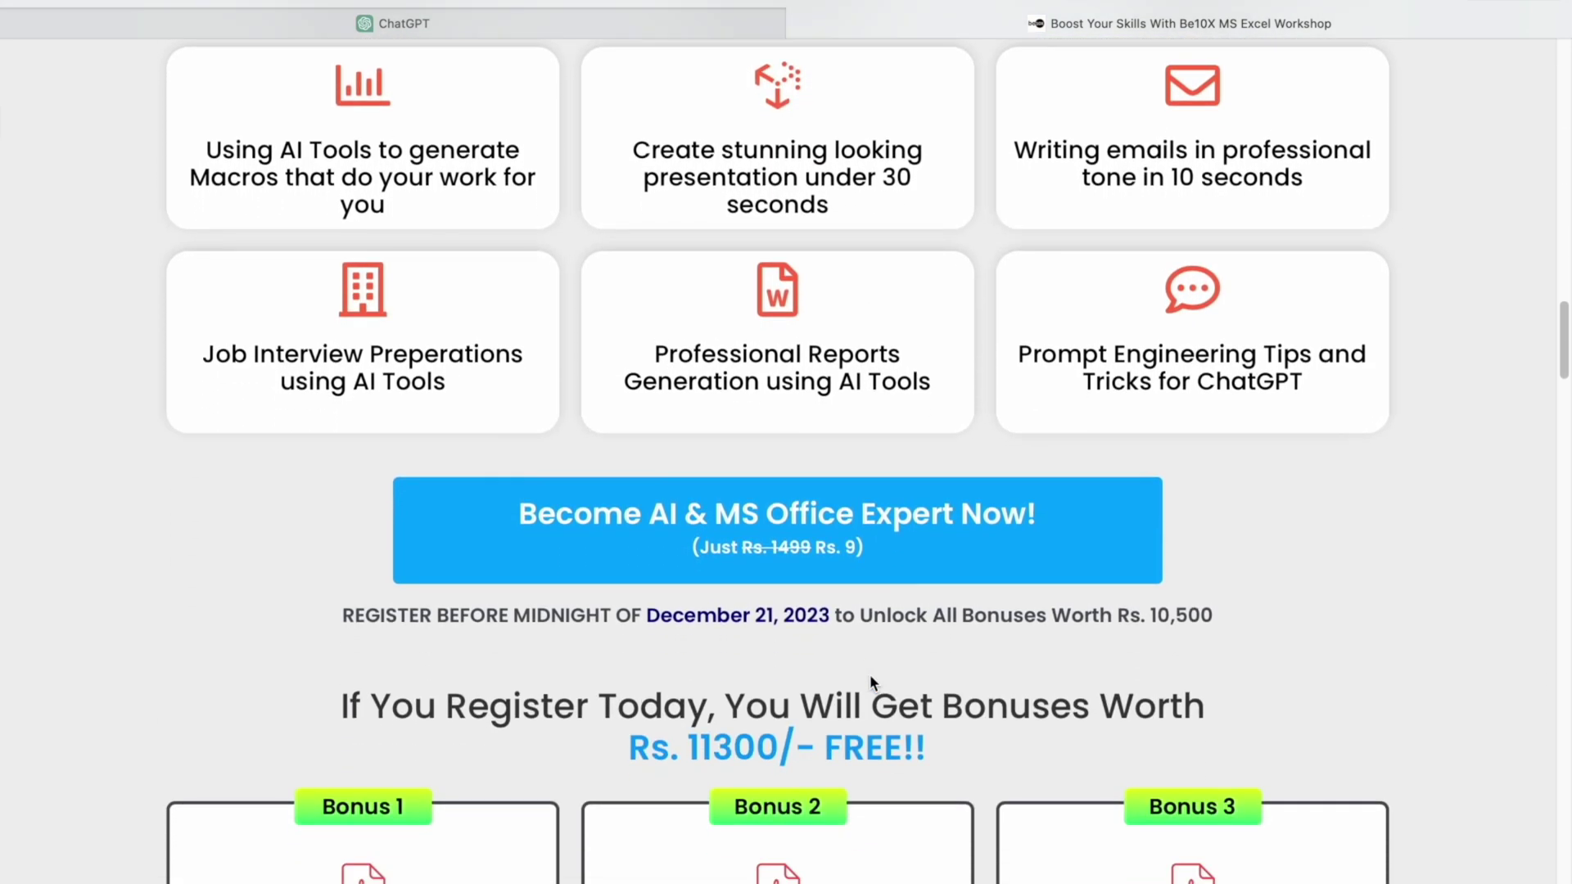
scroll(870, 674, "down", 3)
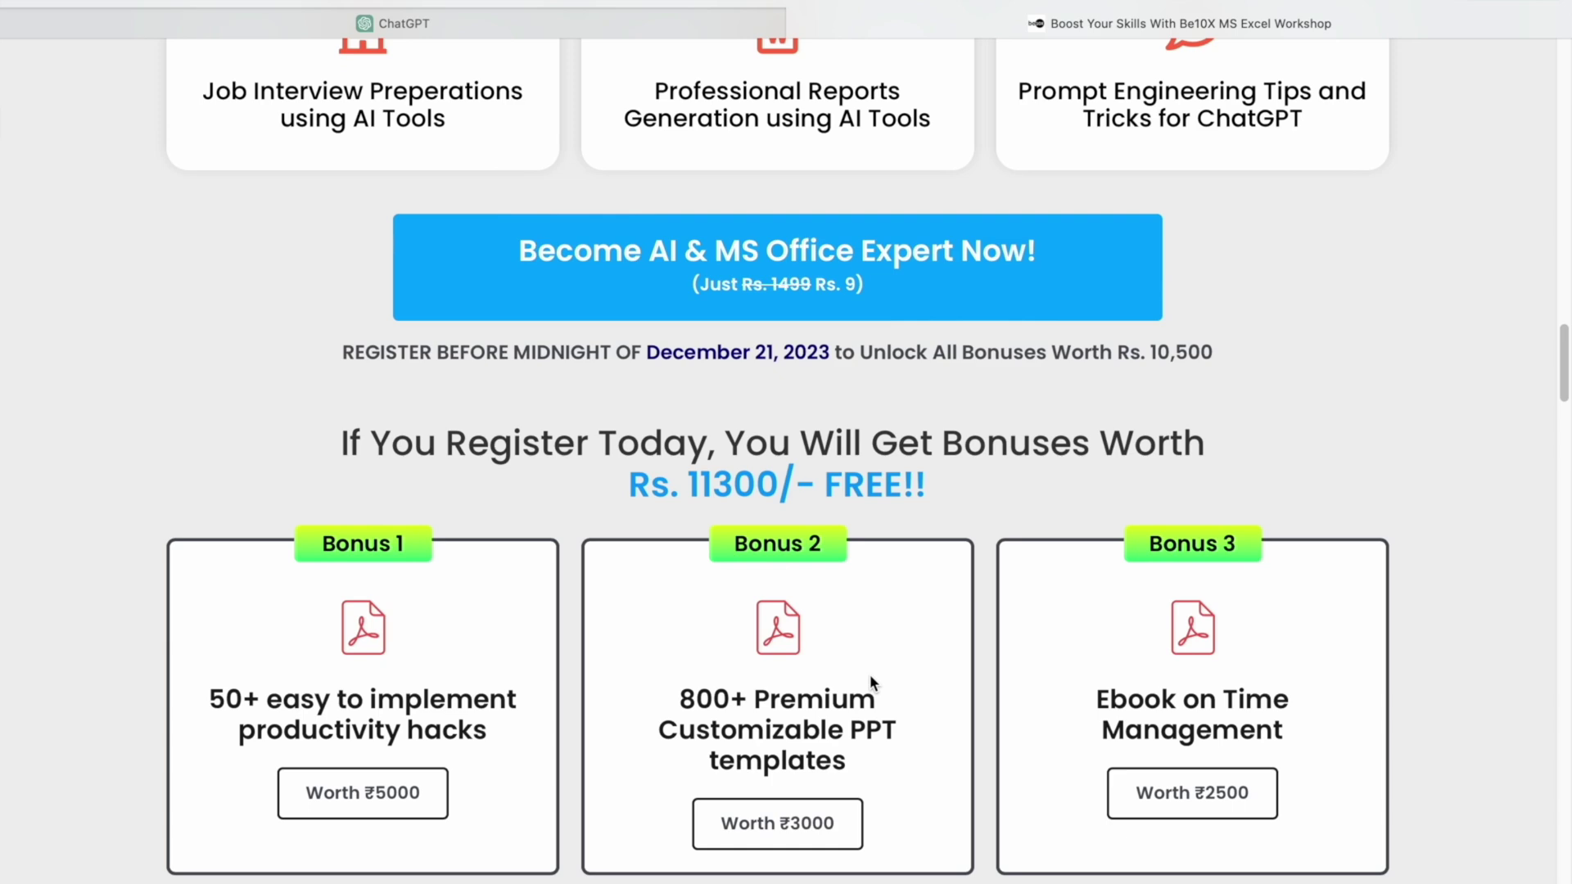
scroll(870, 676, "down", 4)
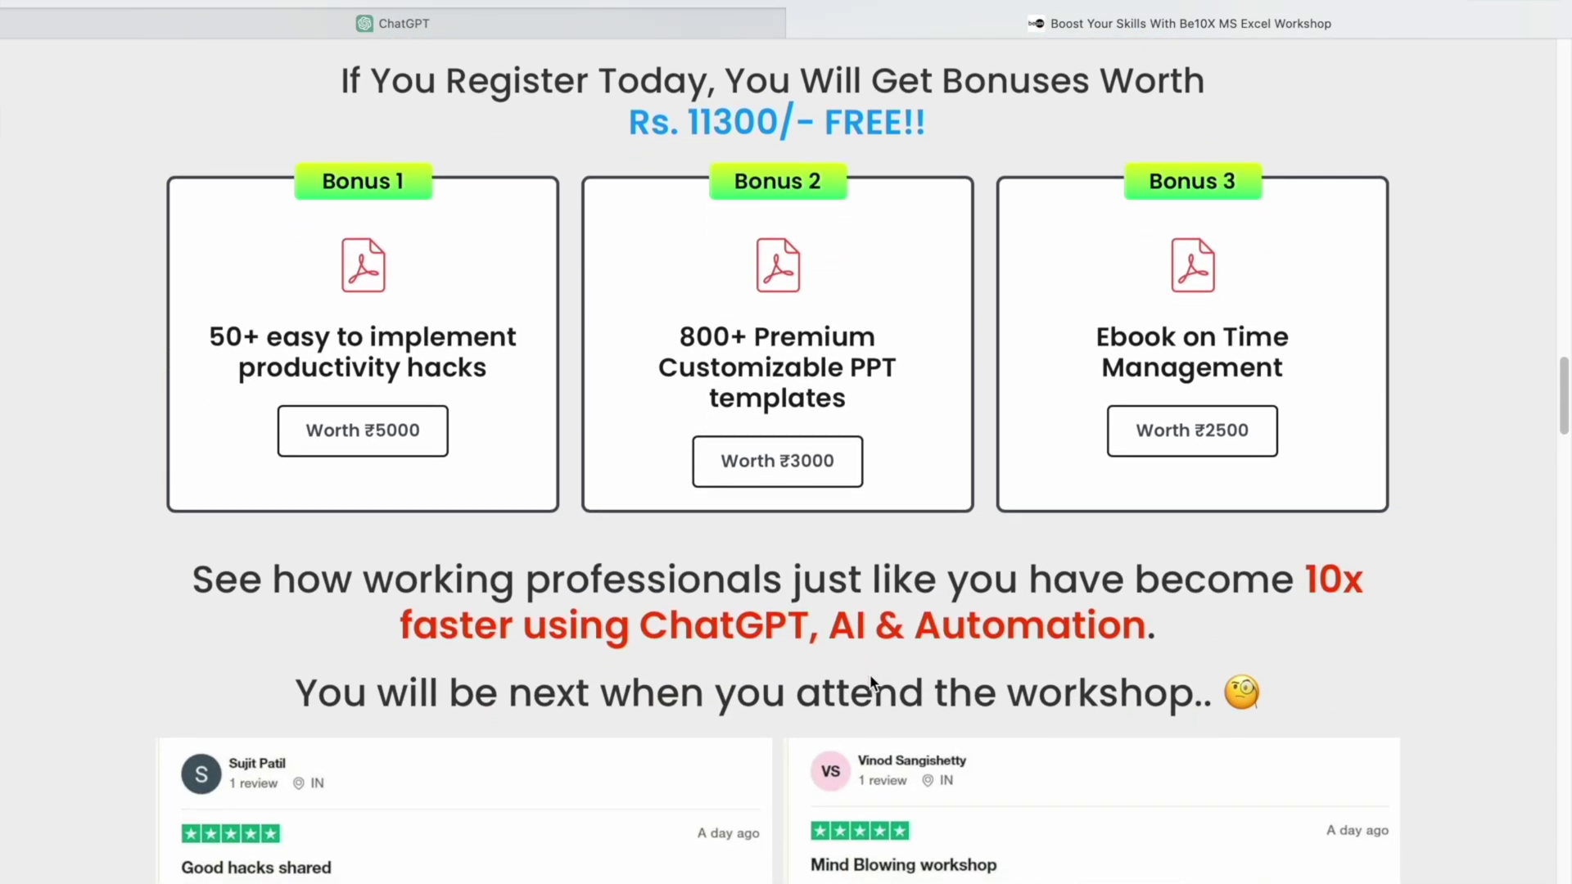
scroll(869, 678, "down", 2)
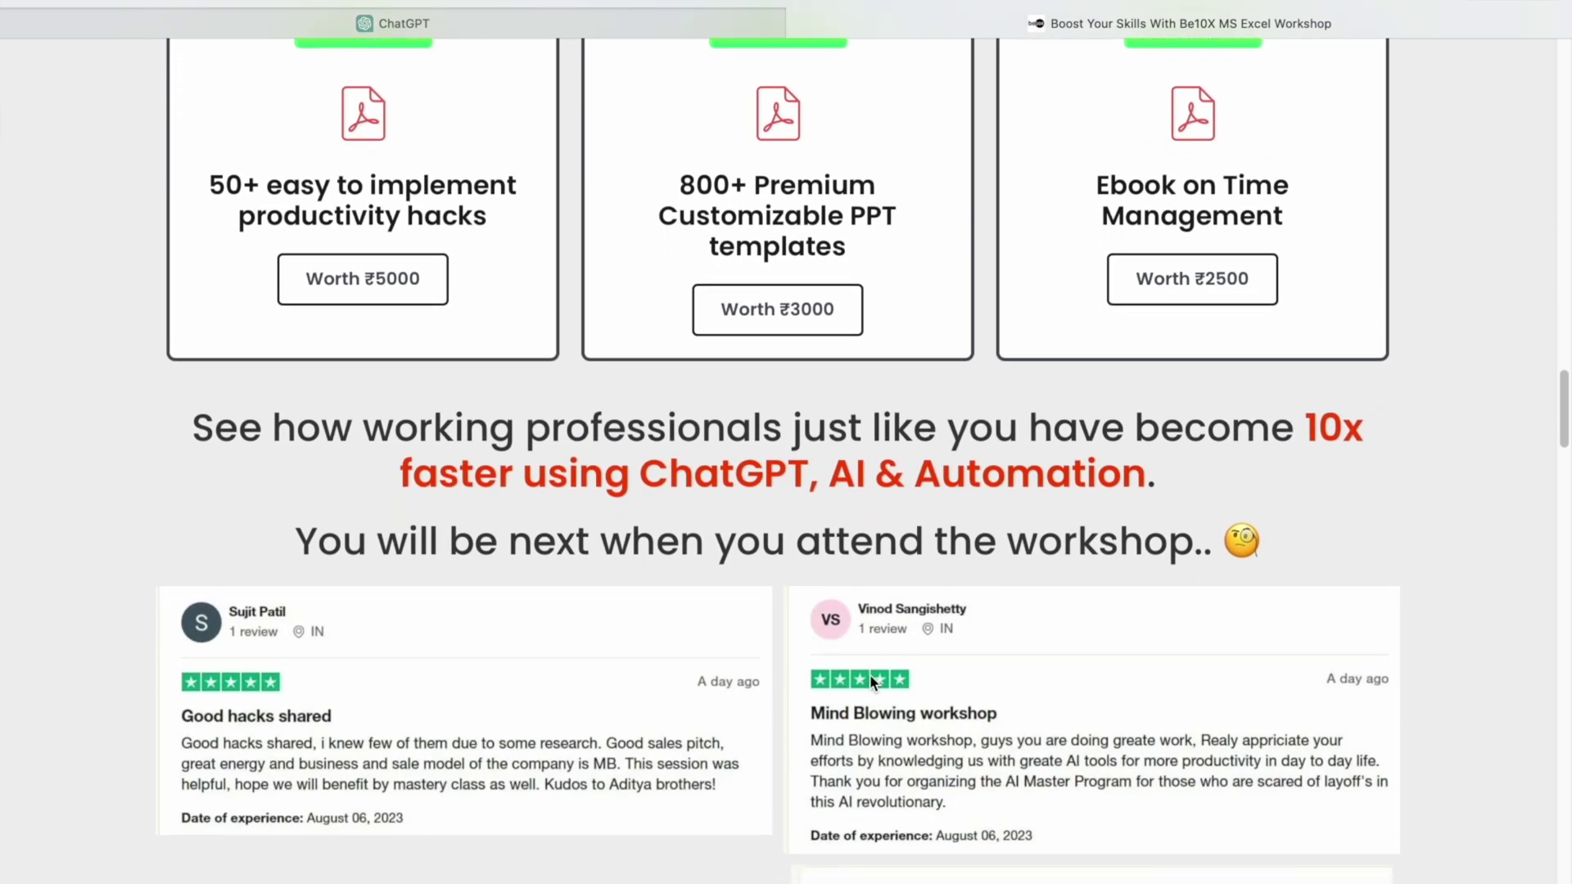
scroll(869, 675, "down", 2)
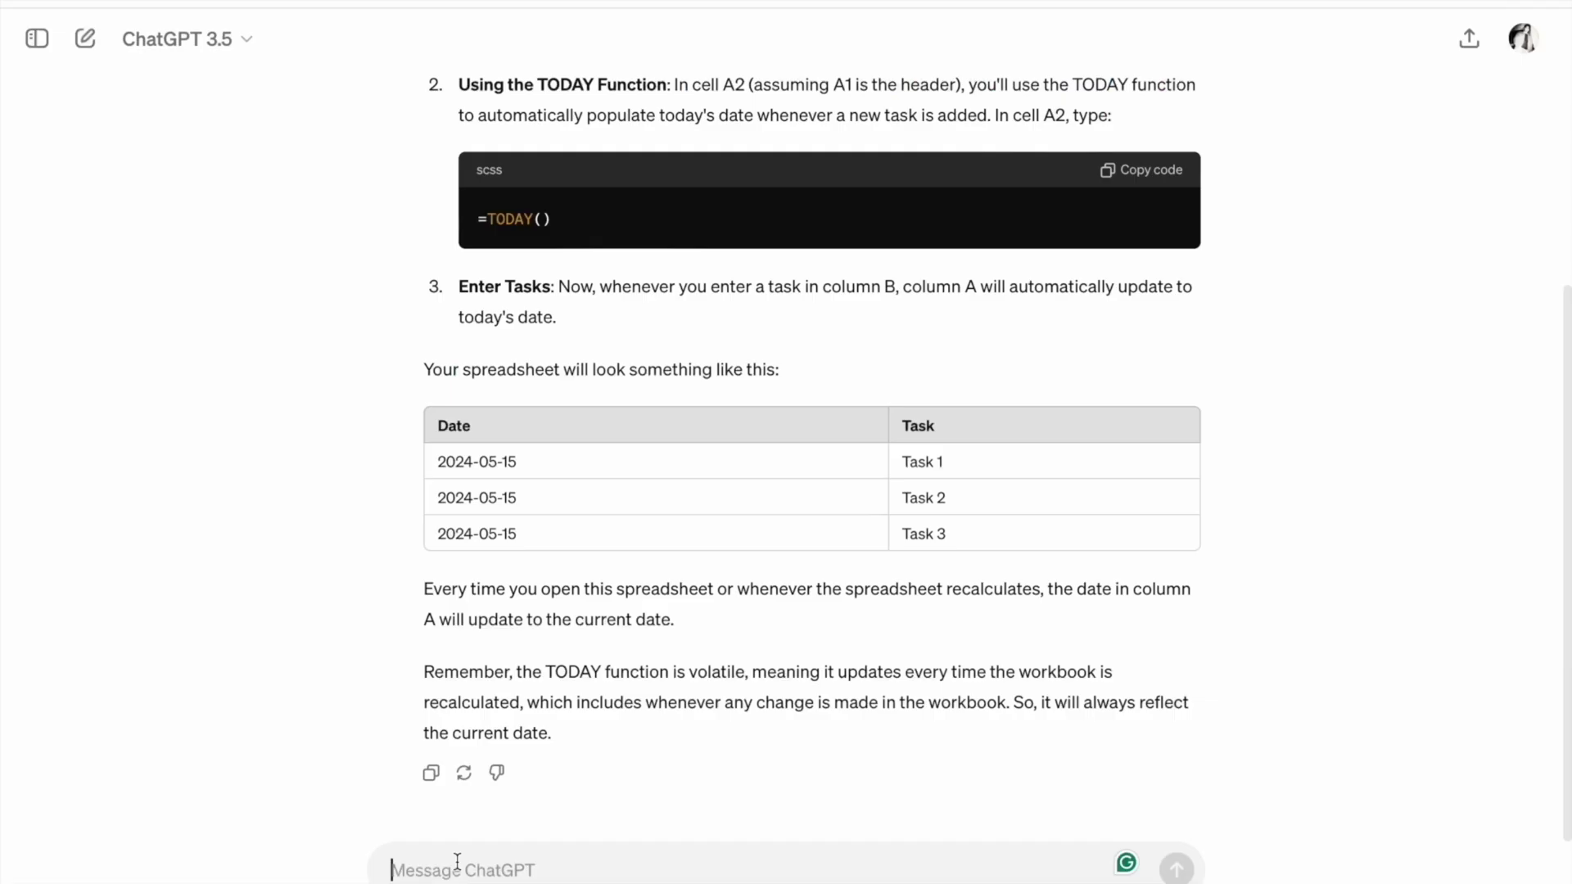
Step: Ask ChatGPT for a NOW function example in Excel using dummy data
type("Can you help me wit")
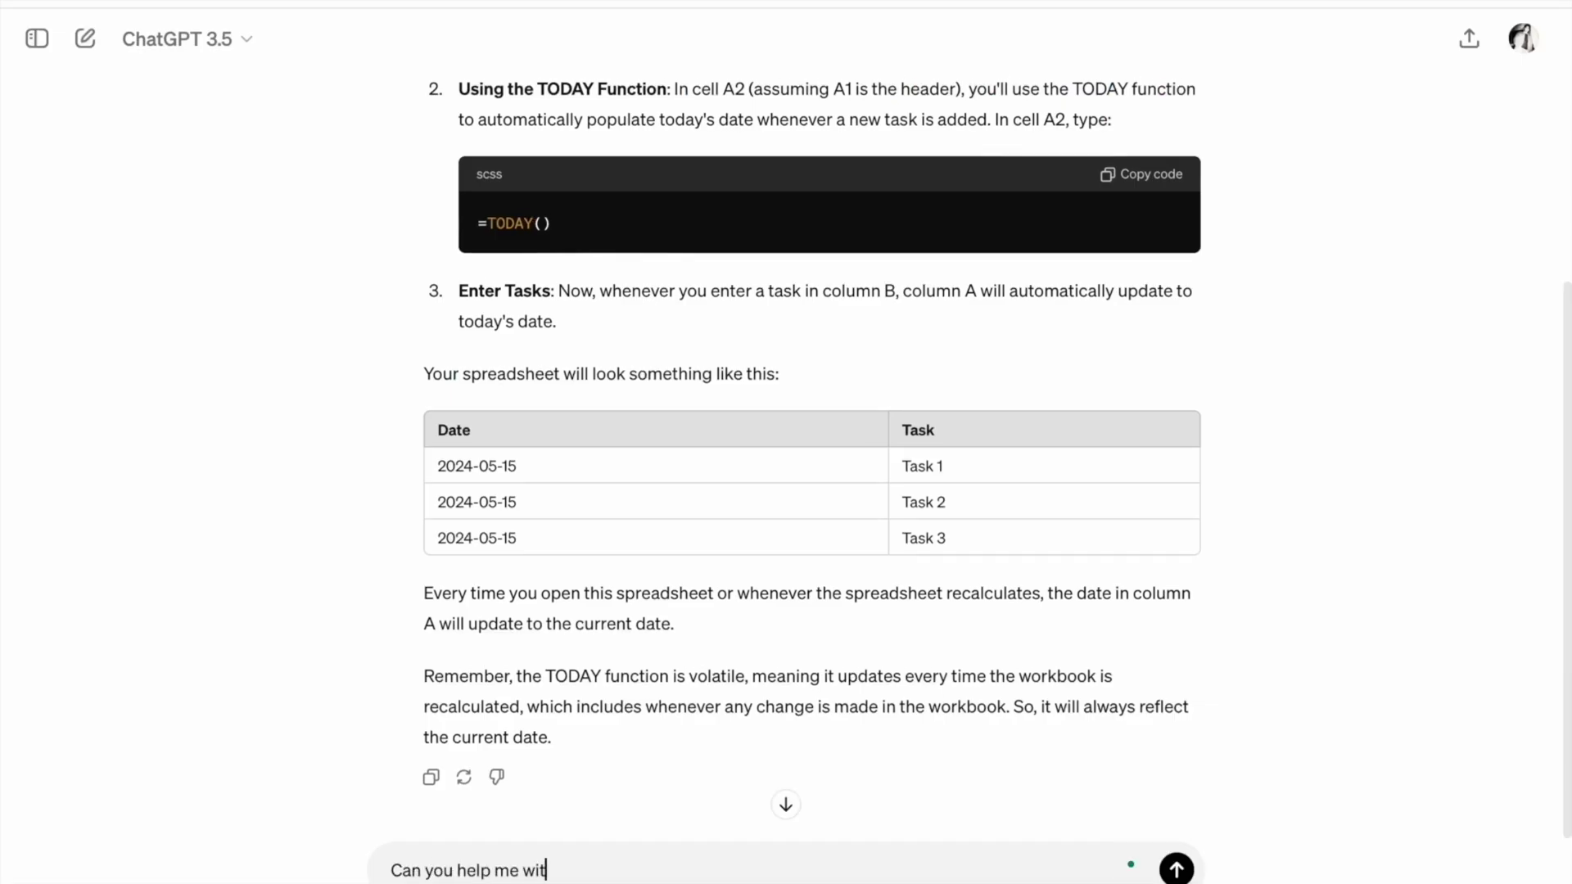
type("h an example on NOW fu")
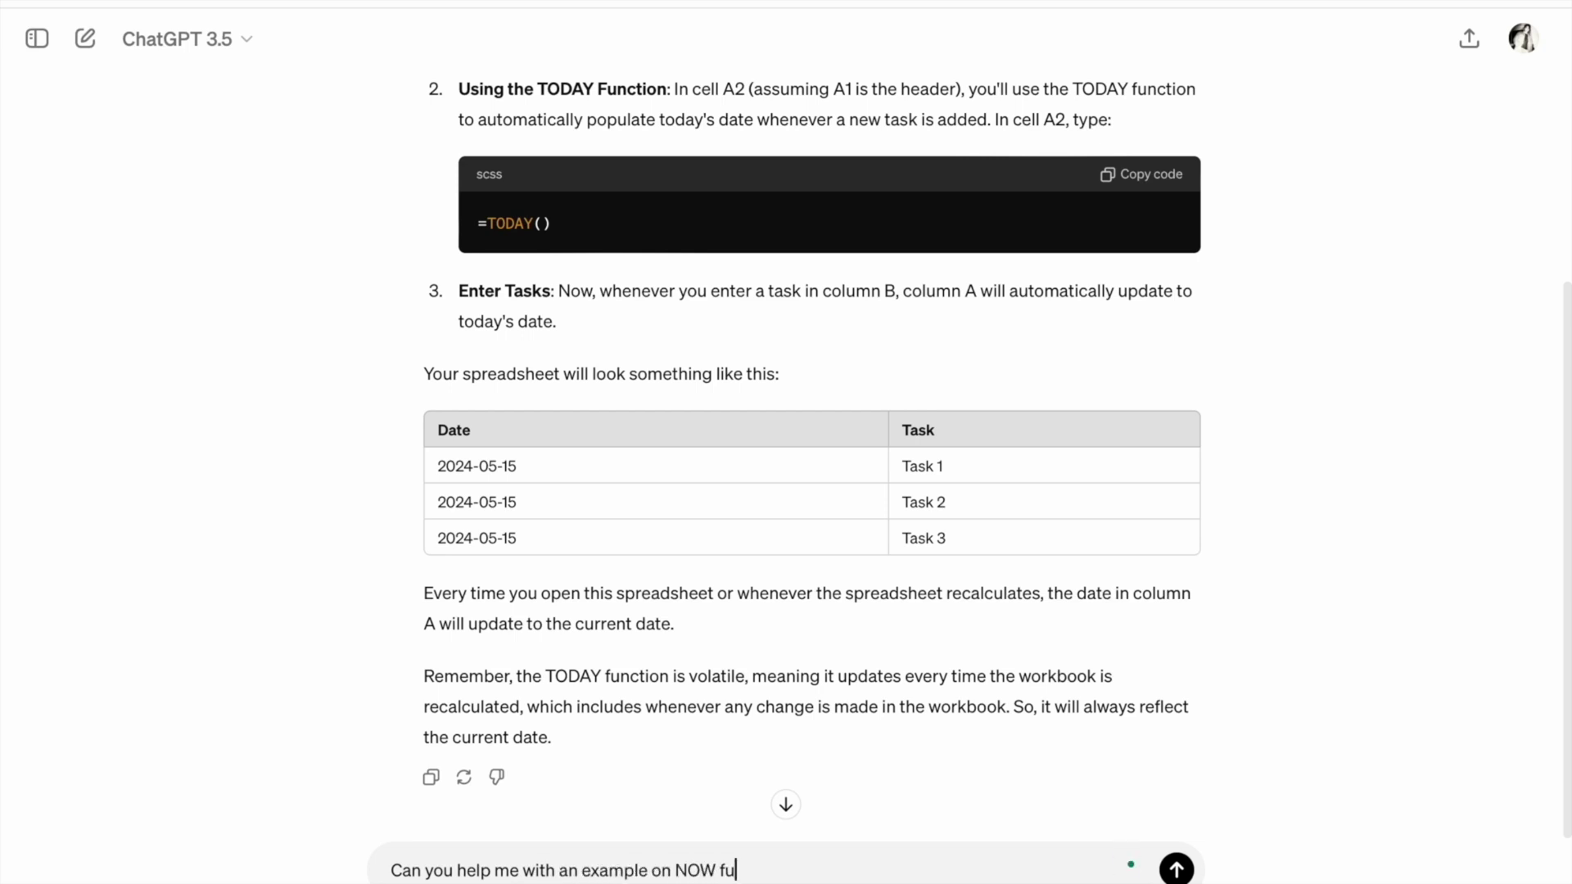
type("nction in Excel using")
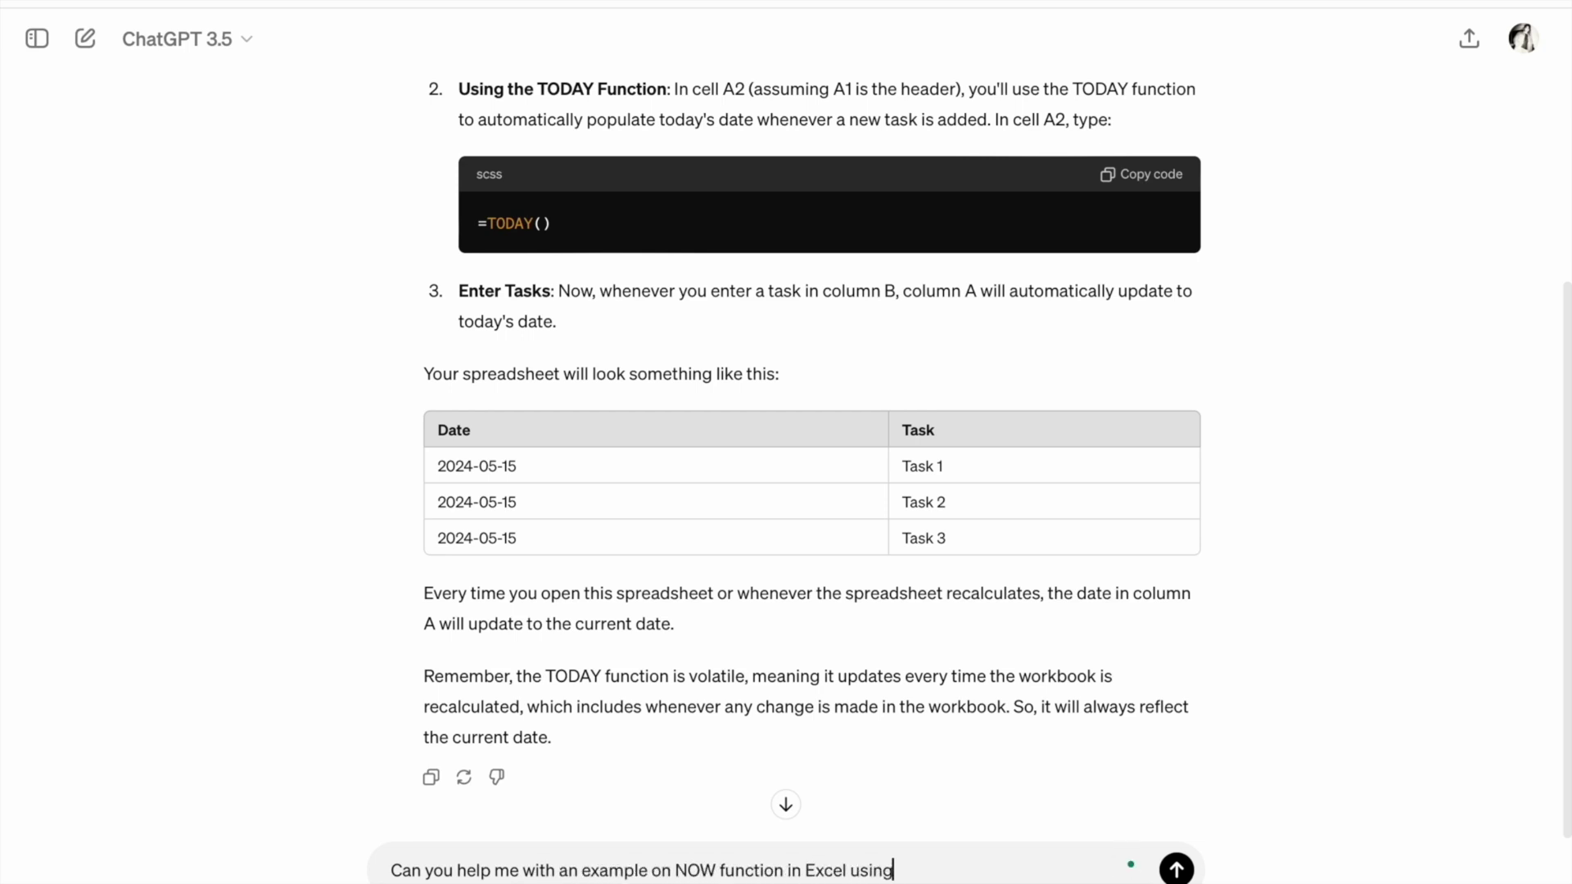
type(" some dummy data.")
key("Return")
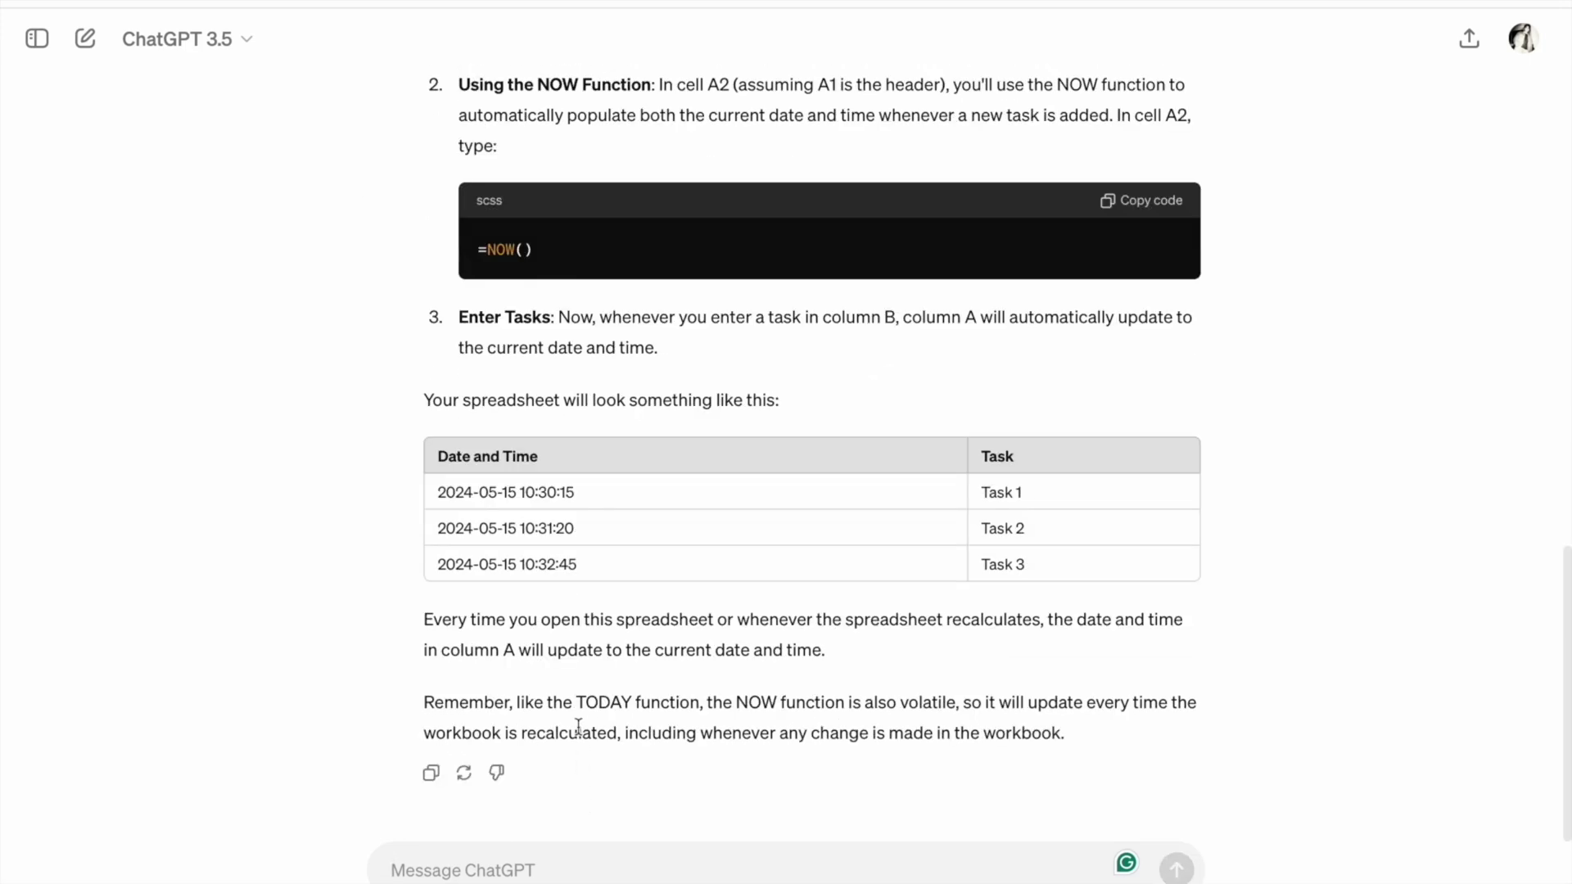
scroll(579, 728, "up", 5)
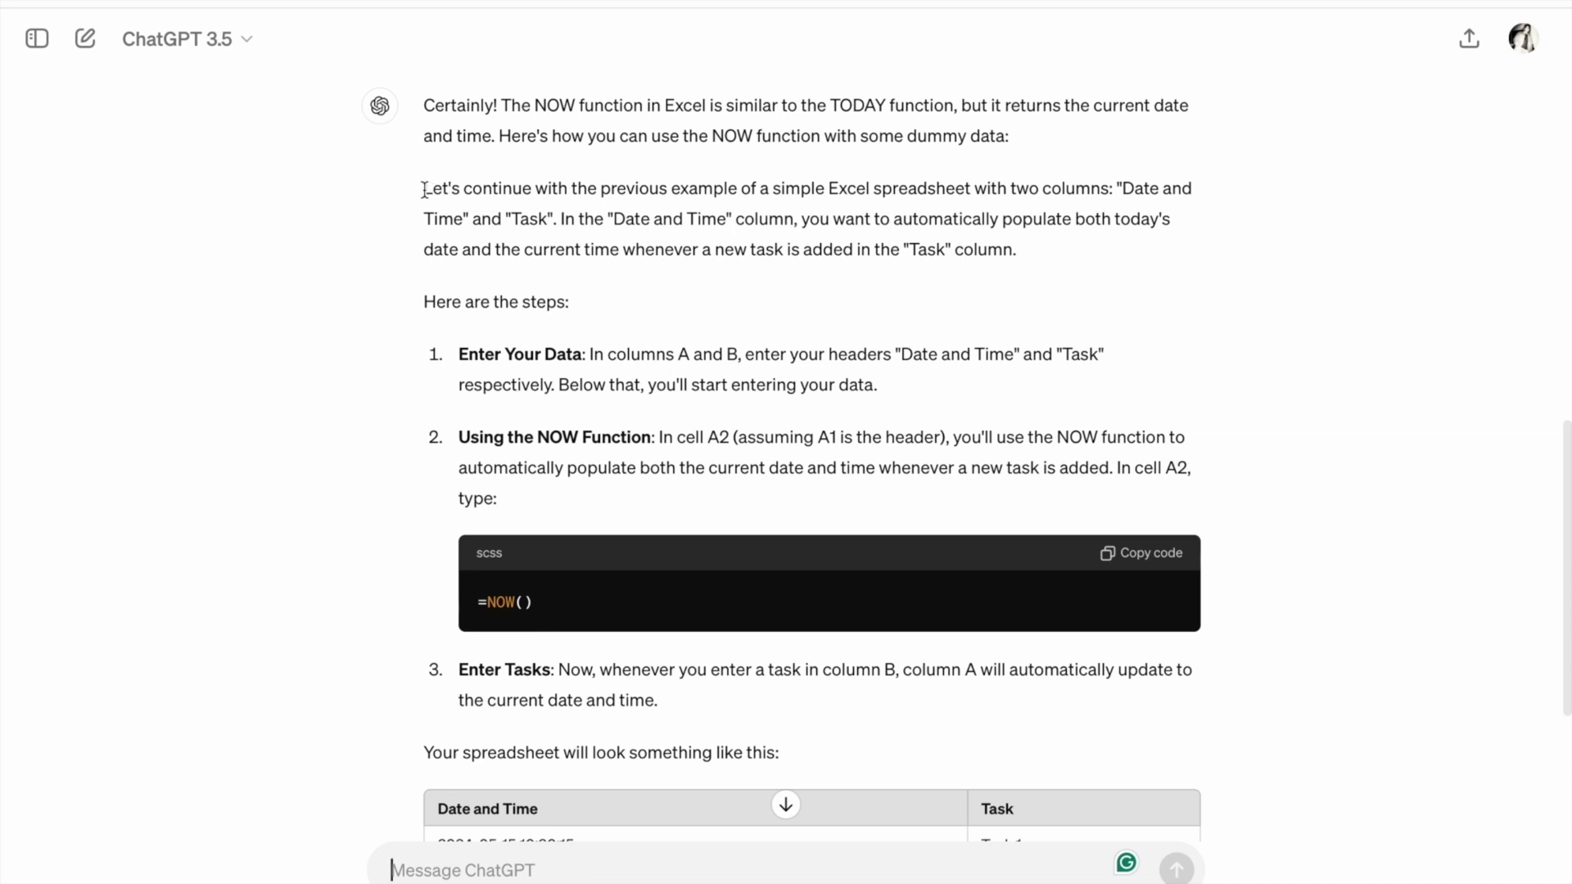
Step: Read the reply's explanation, highlighting the words Date and Task
left_click_drag(424, 190, 814, 194)
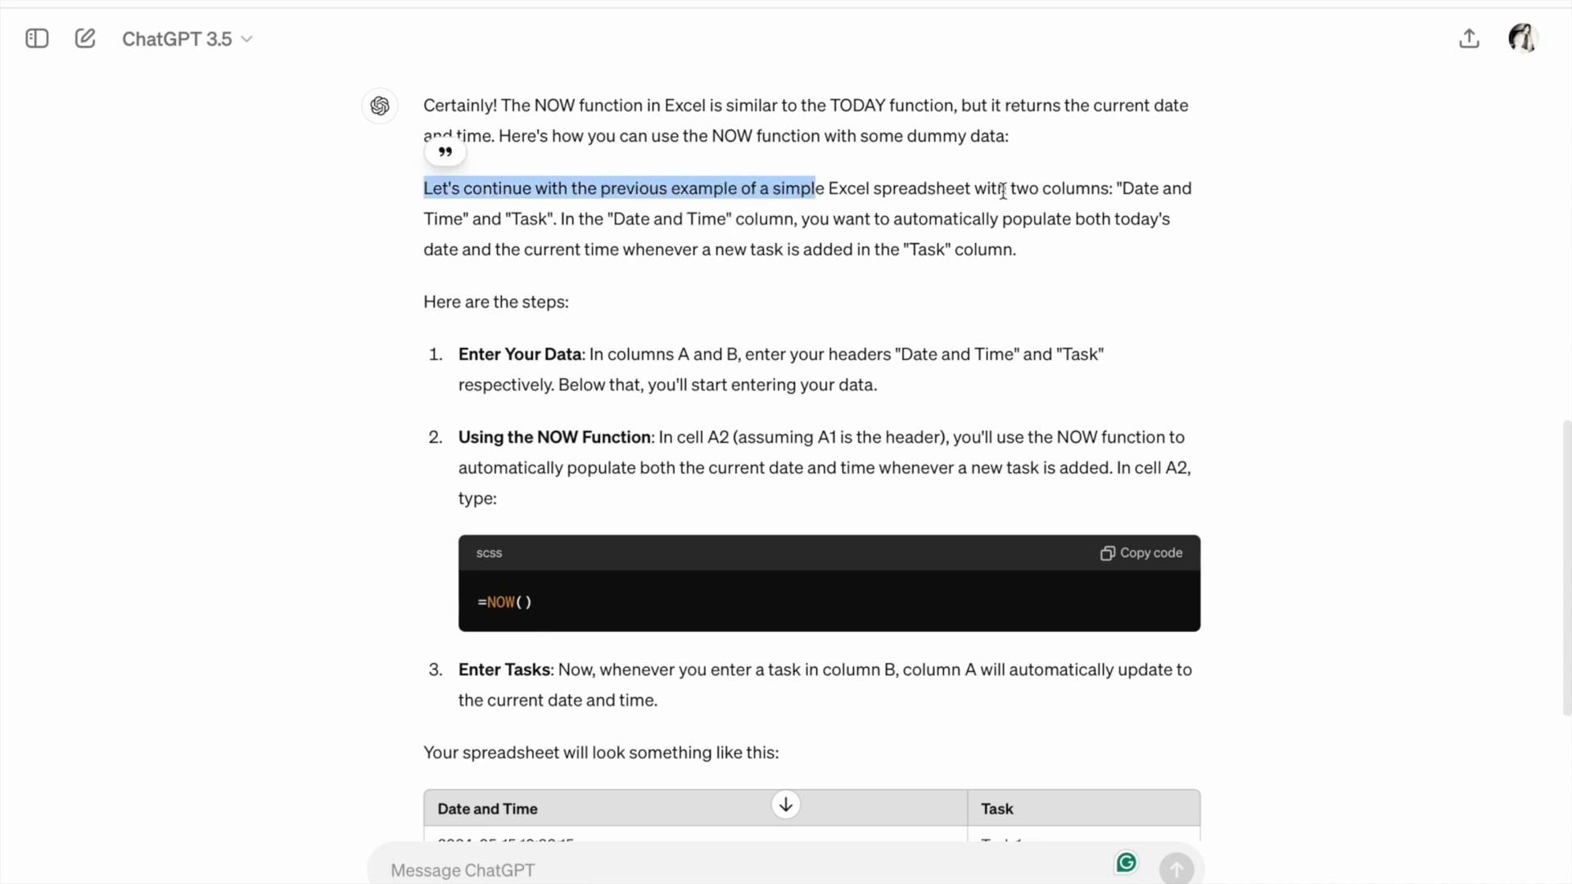
double_click(1141, 191)
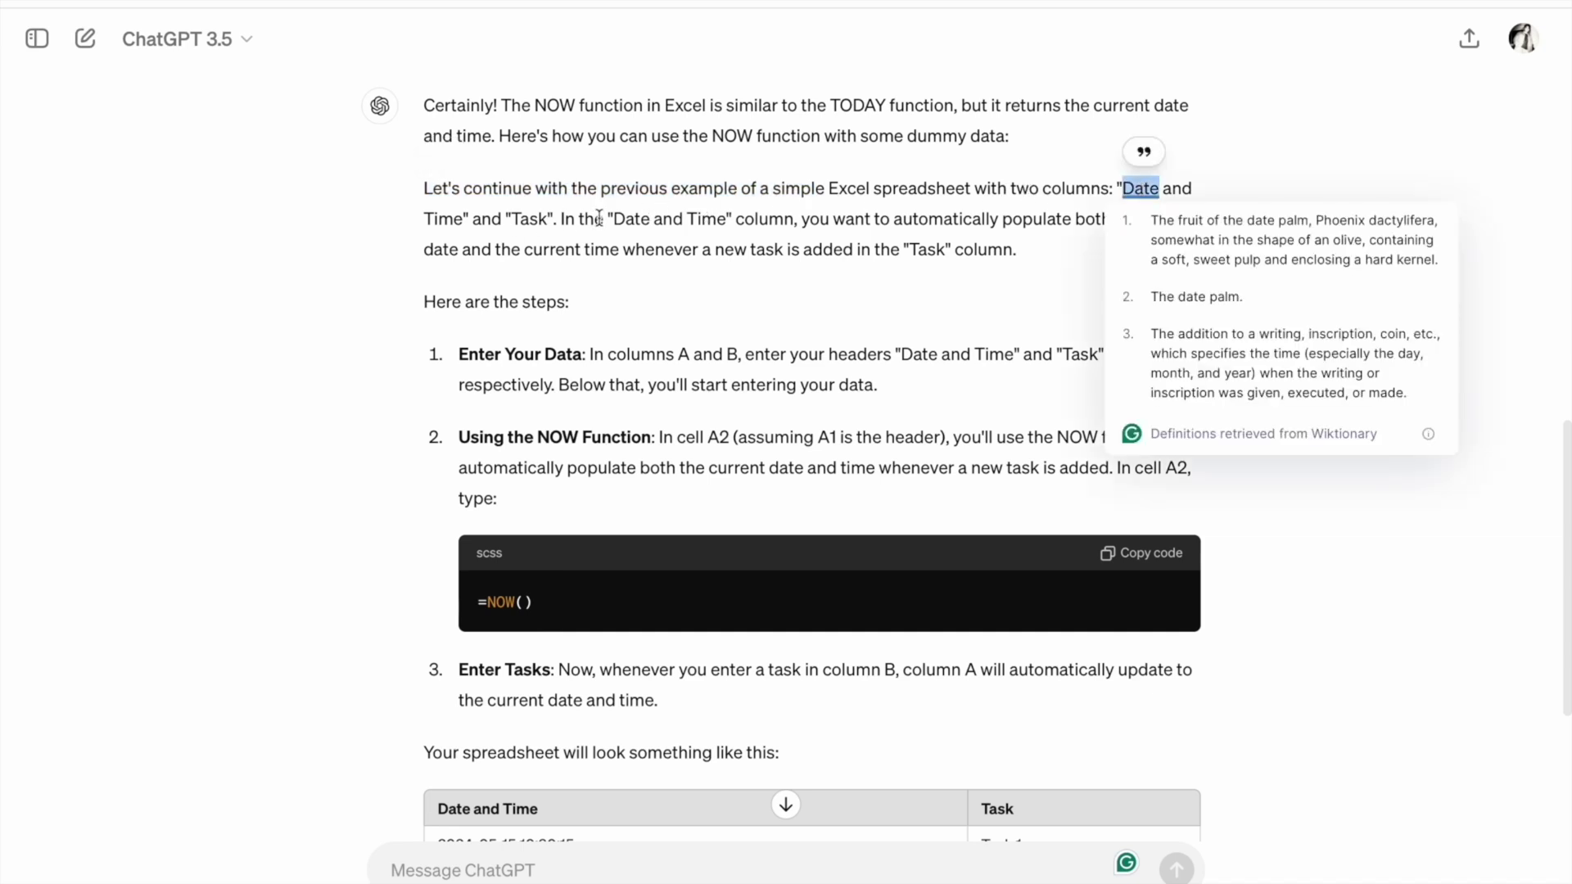
double_click(528, 219)
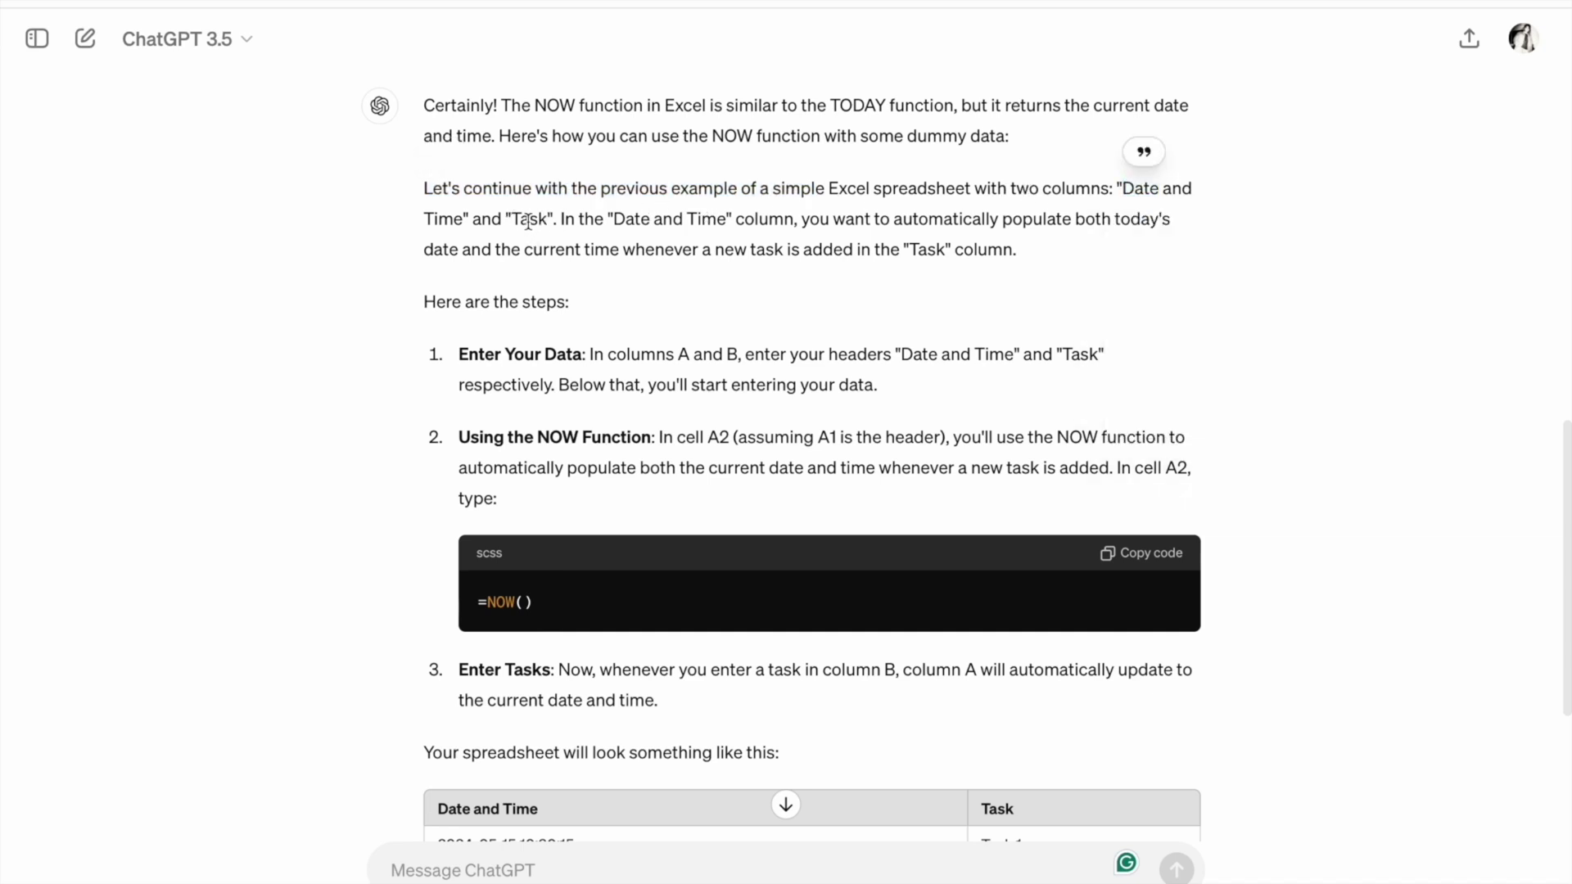
left_click(668, 219)
left_click_drag(842, 215, 1001, 216)
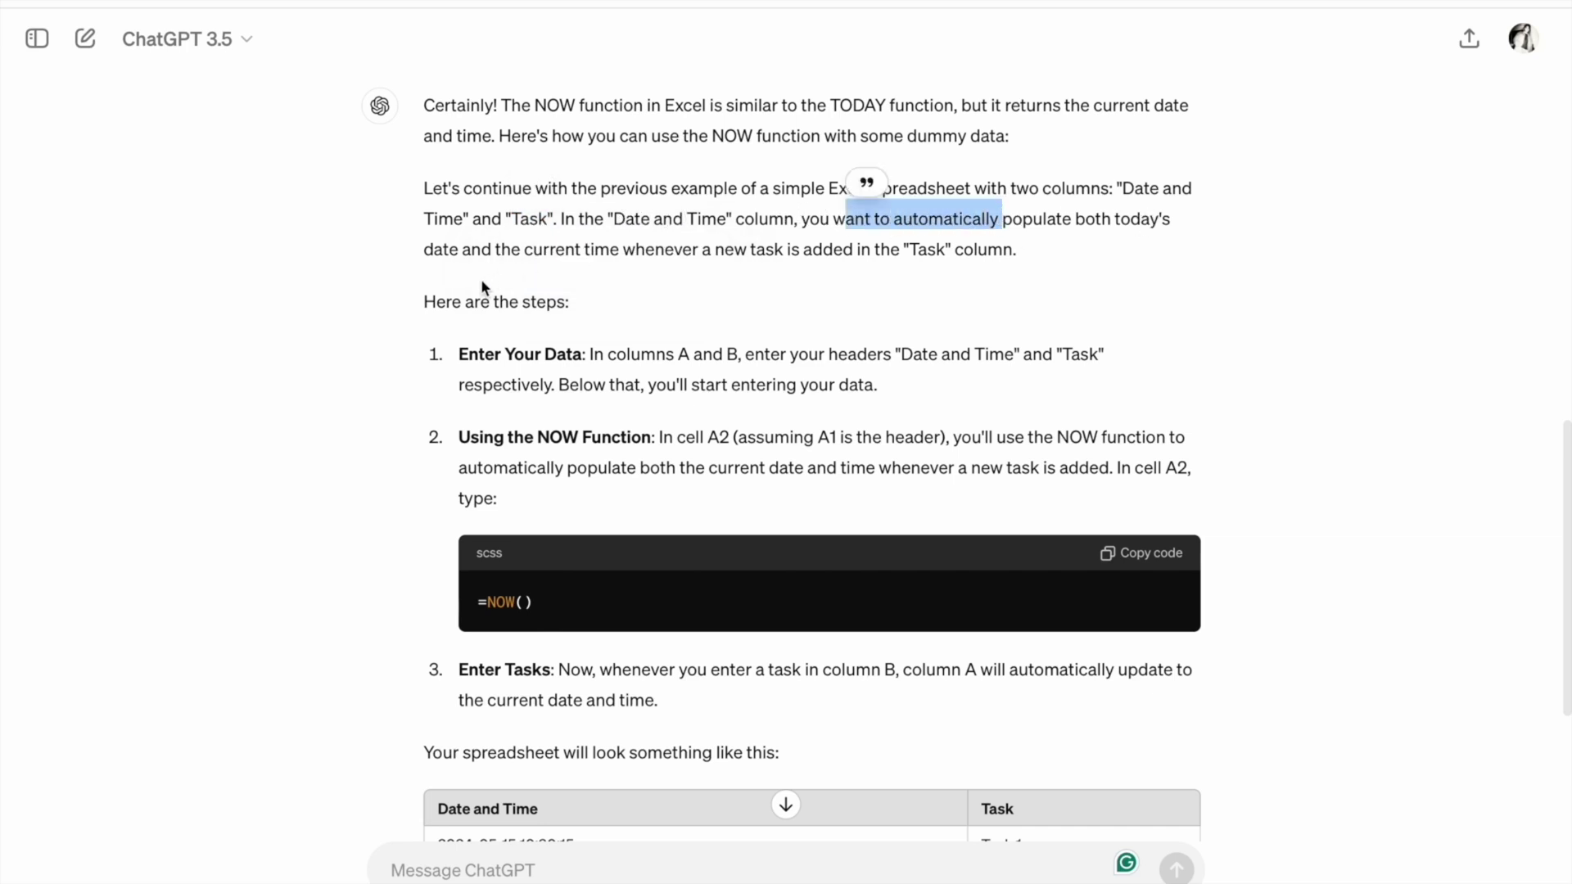
left_click(558, 253)
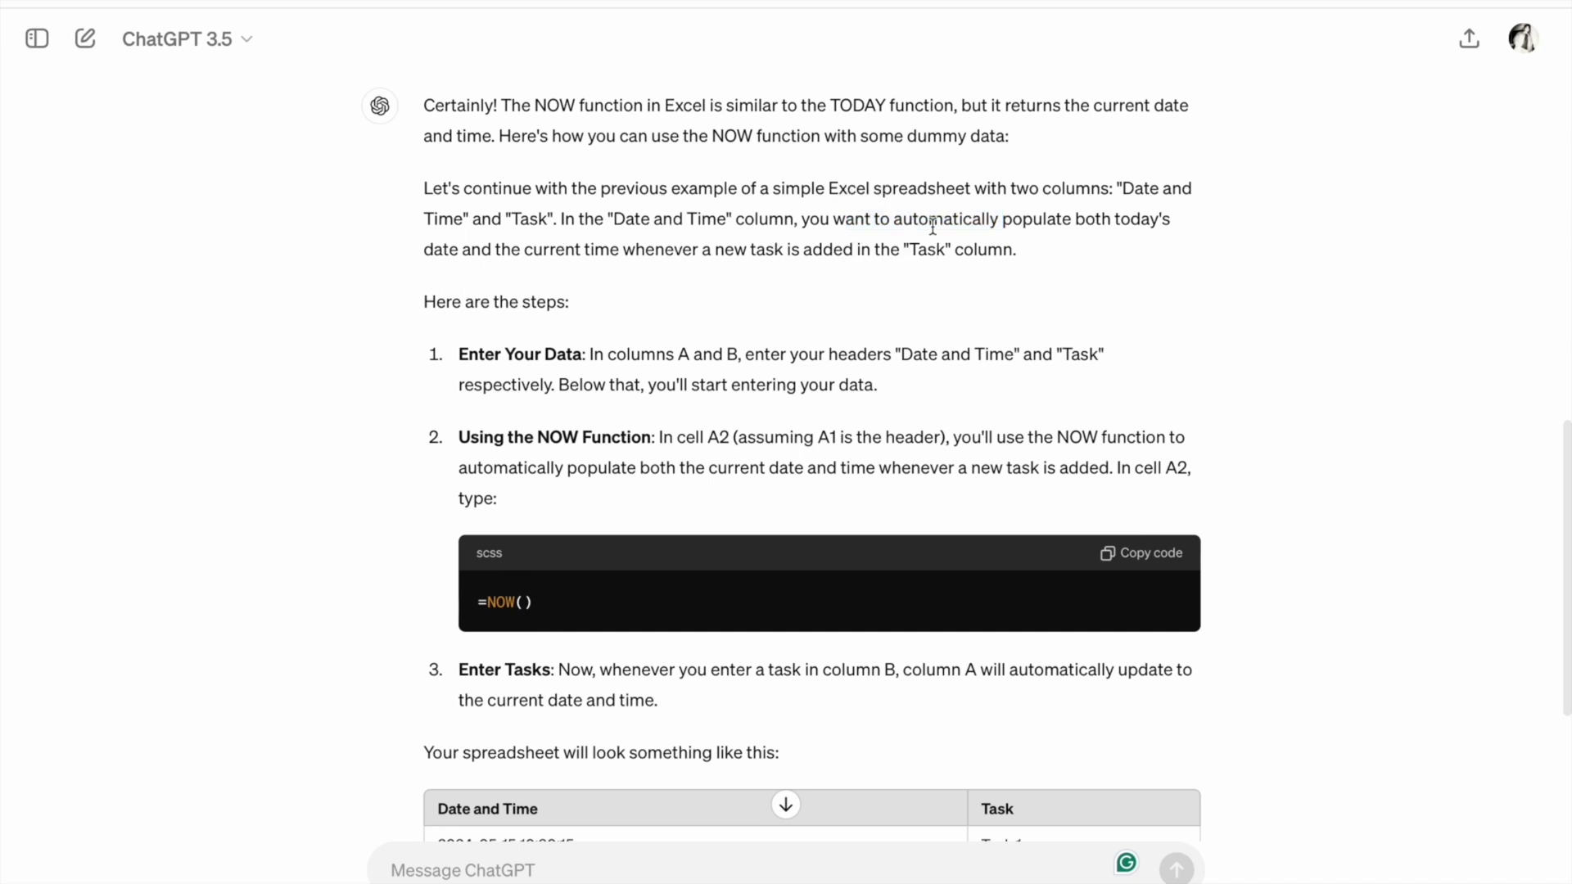
Step: Scroll to the Date and Time example table and select its rows
scroll(933, 228, "down", 2)
scroll(687, 276, "down", 1)
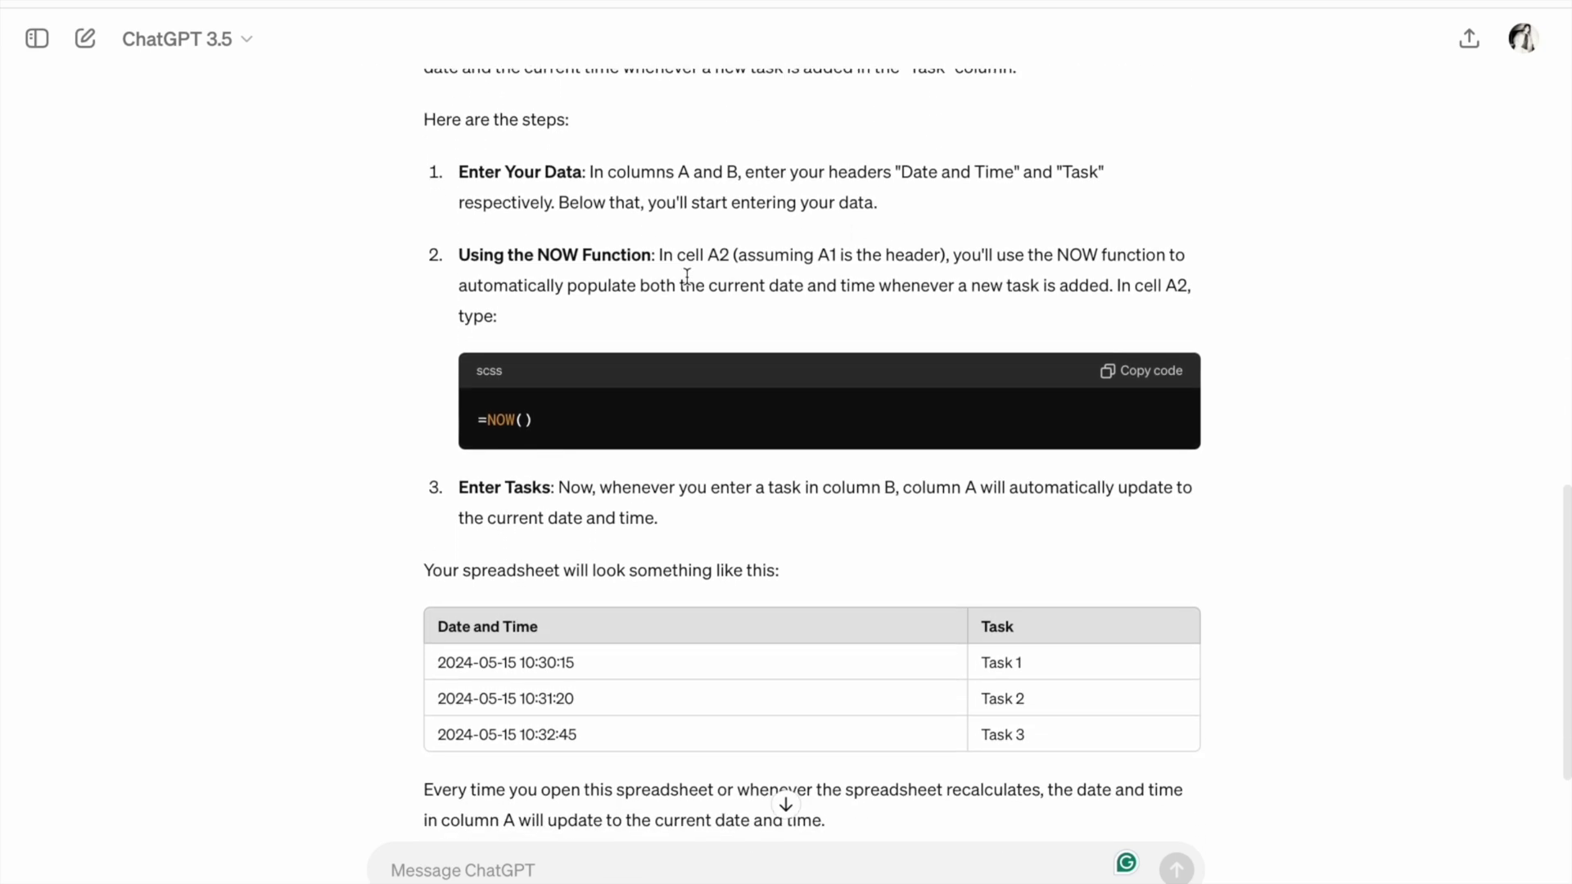
scroll(687, 274, "down", 3)
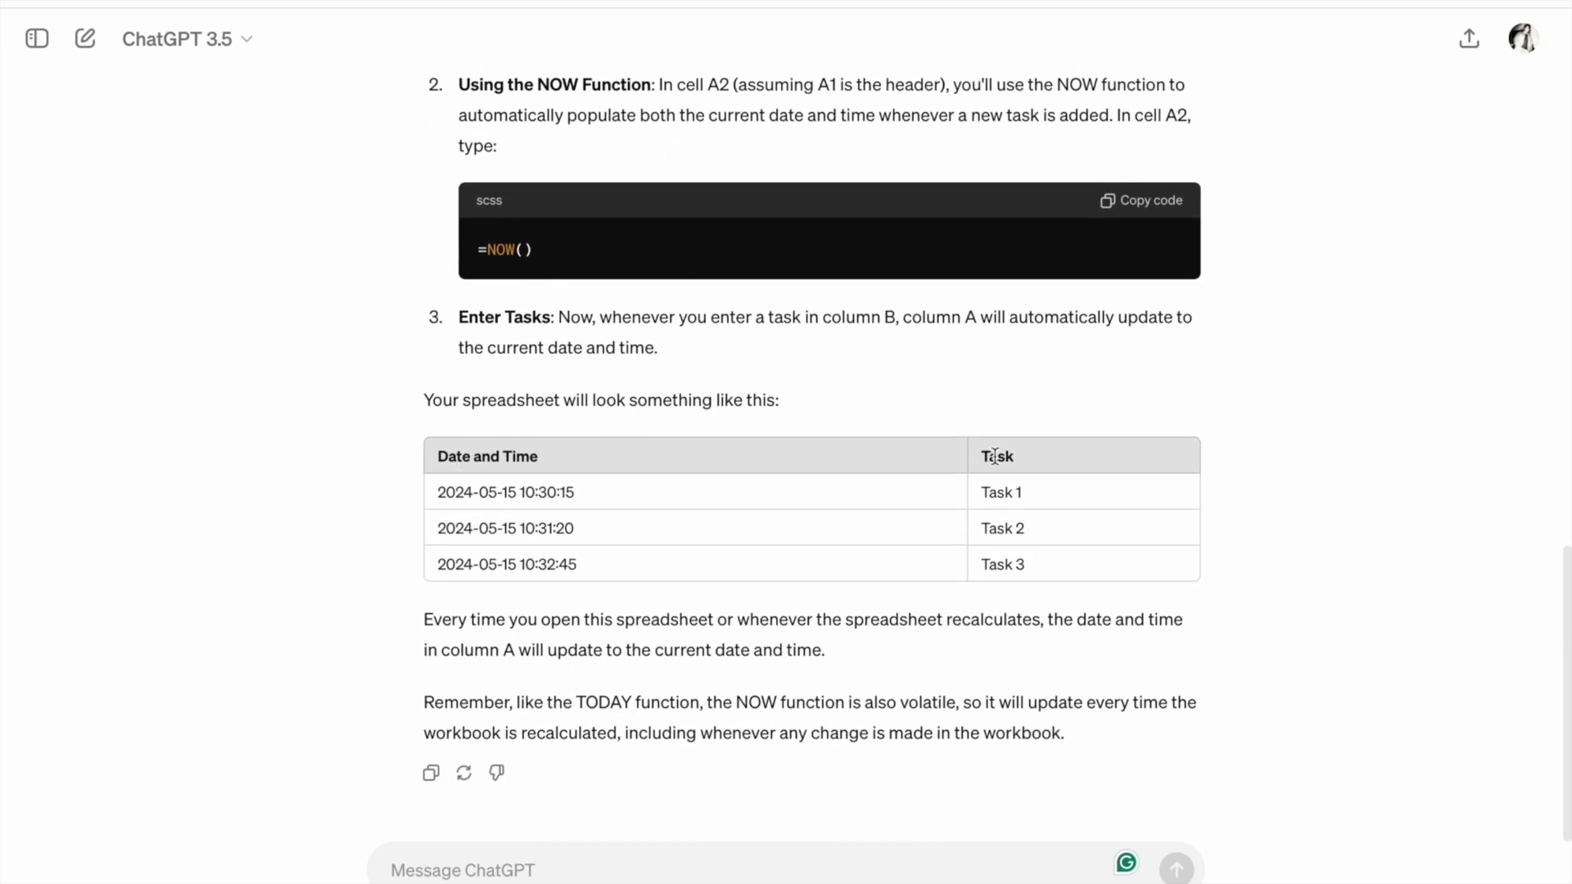
left_click(441, 446)
left_click_drag(440, 446, 1062, 561)
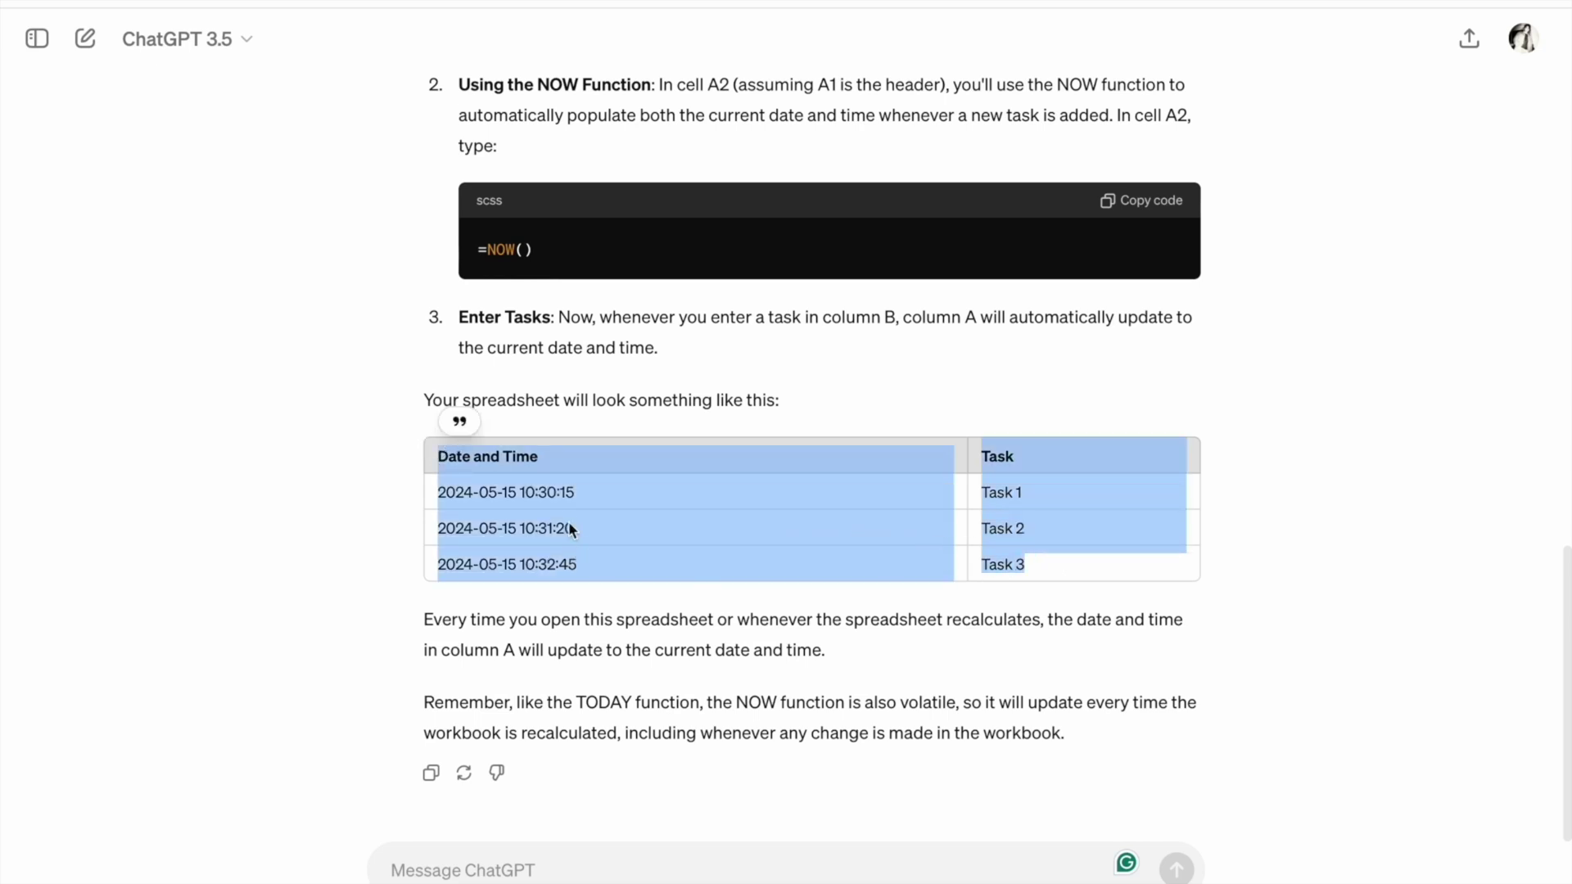
left_click(533, 489)
left_click_drag(533, 489, 556, 567)
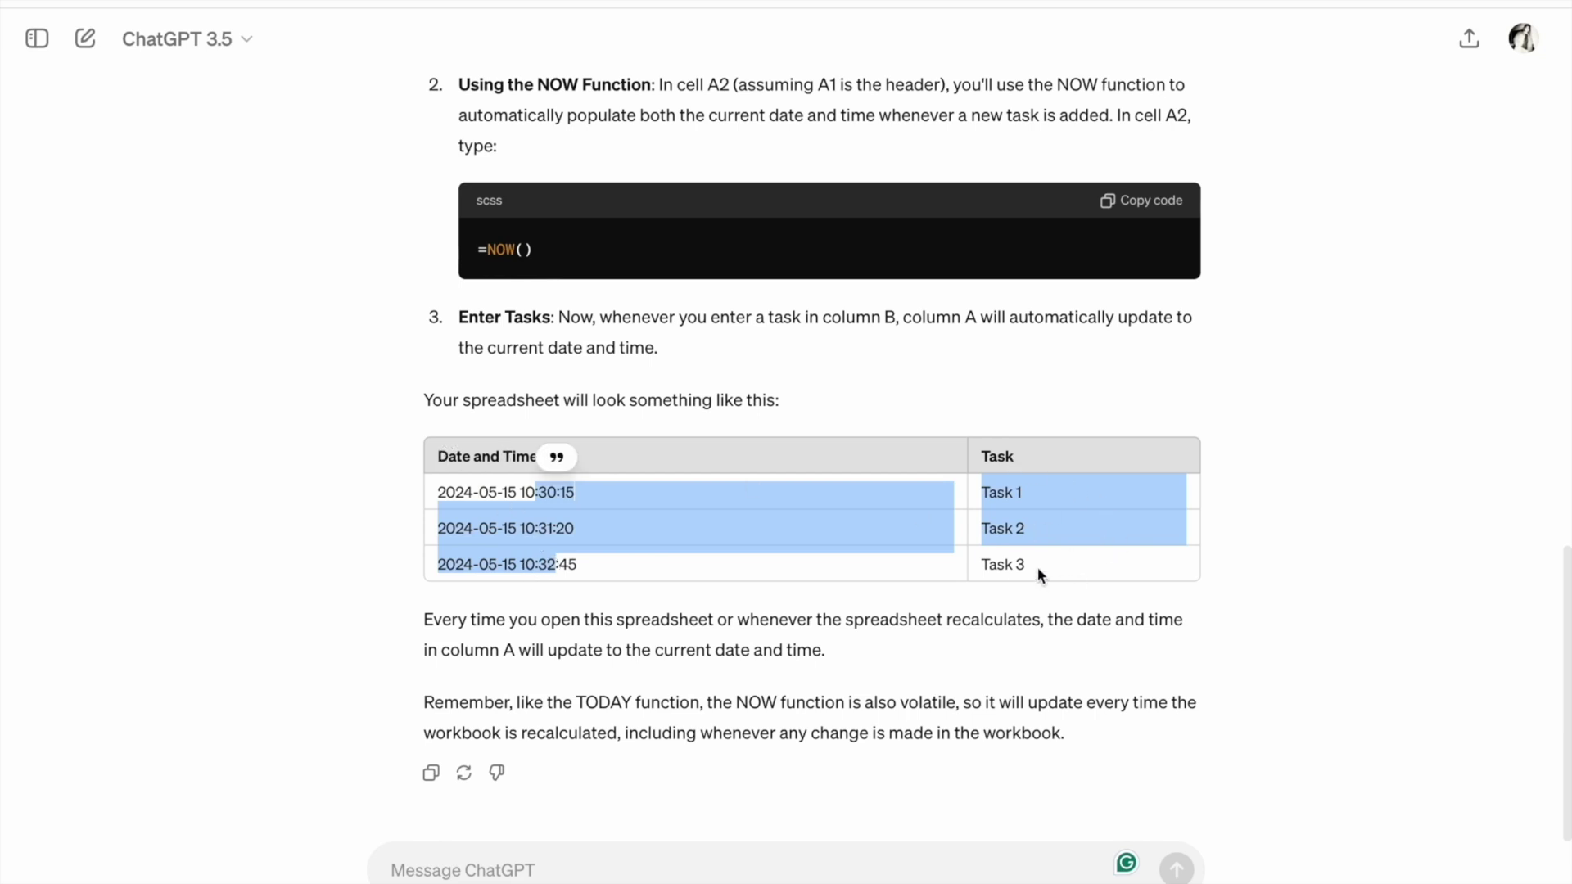
left_click(439, 452)
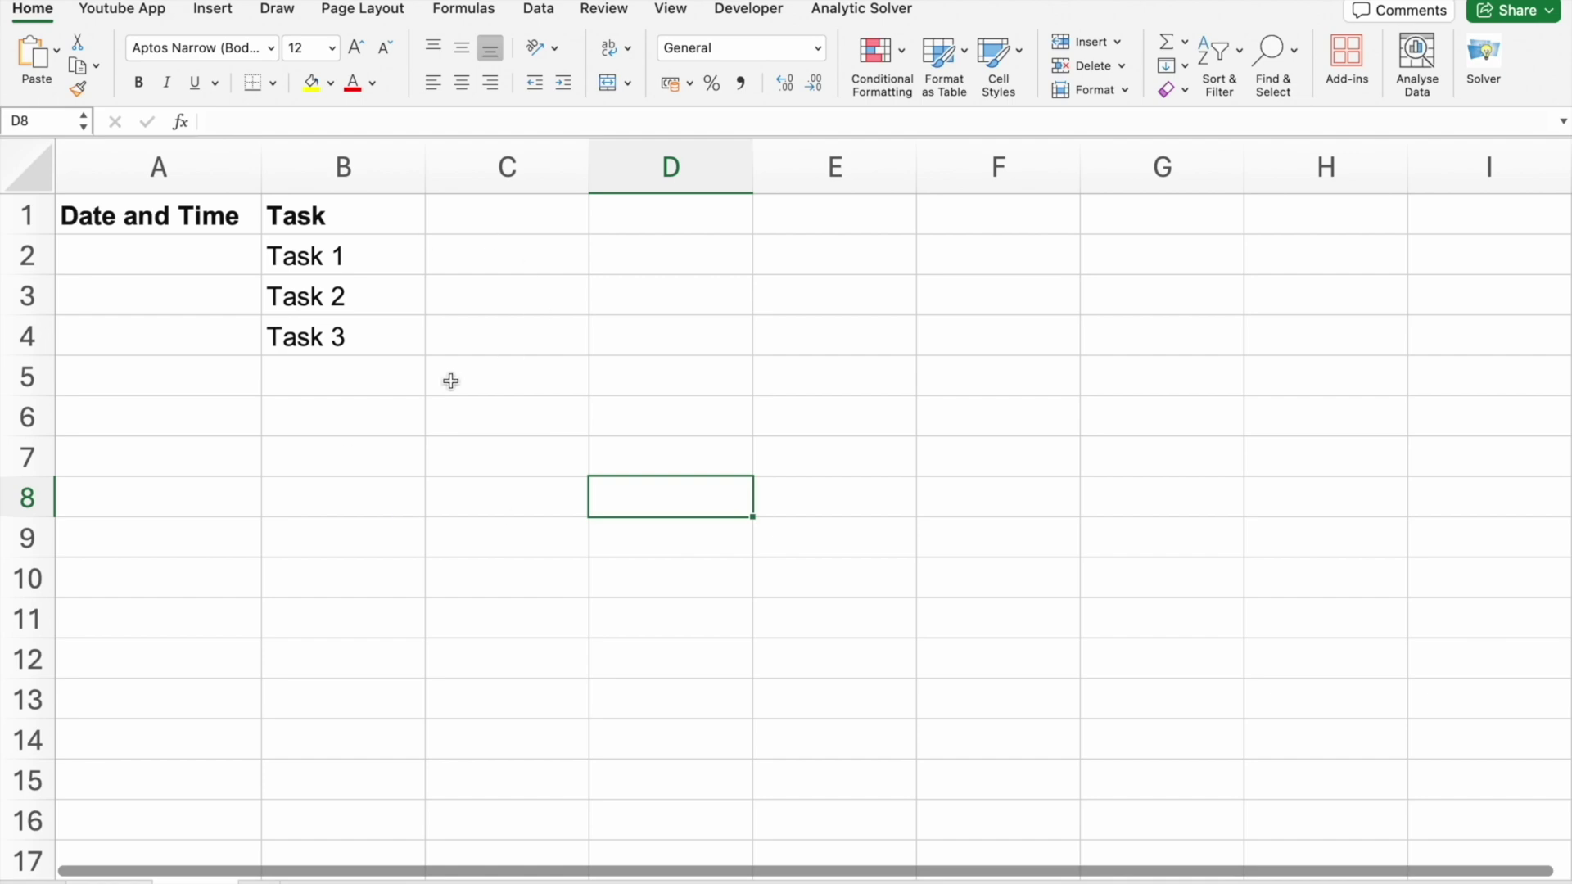
Step: Enter =NOW() in cell A2 of the Excel sheet
key("ctrl+Right")
key("ctrl+Left")
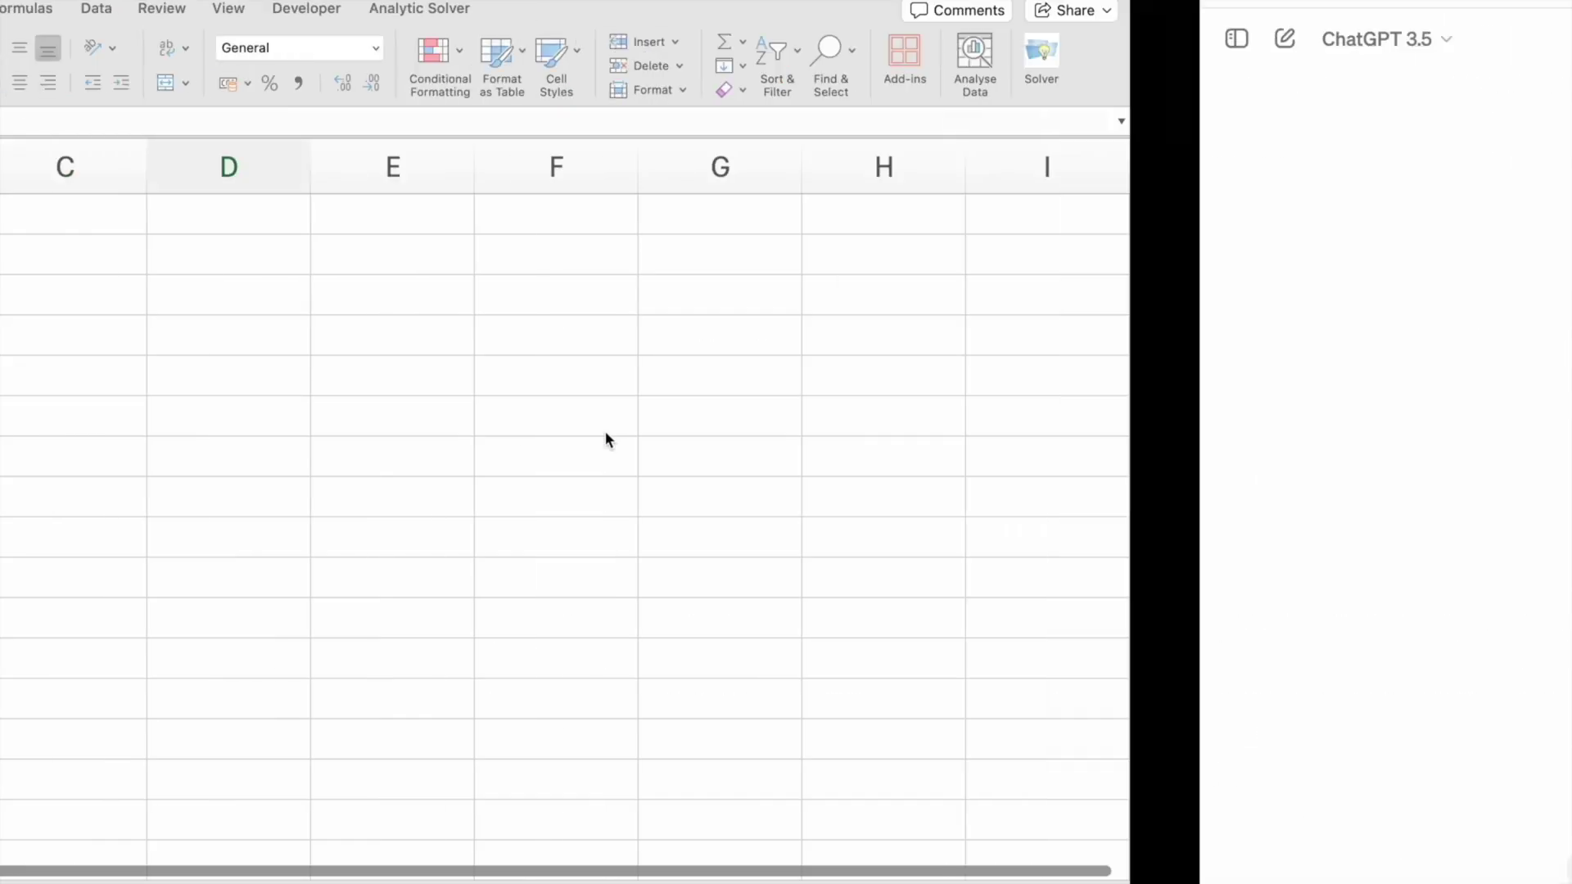
left_click(193, 263)
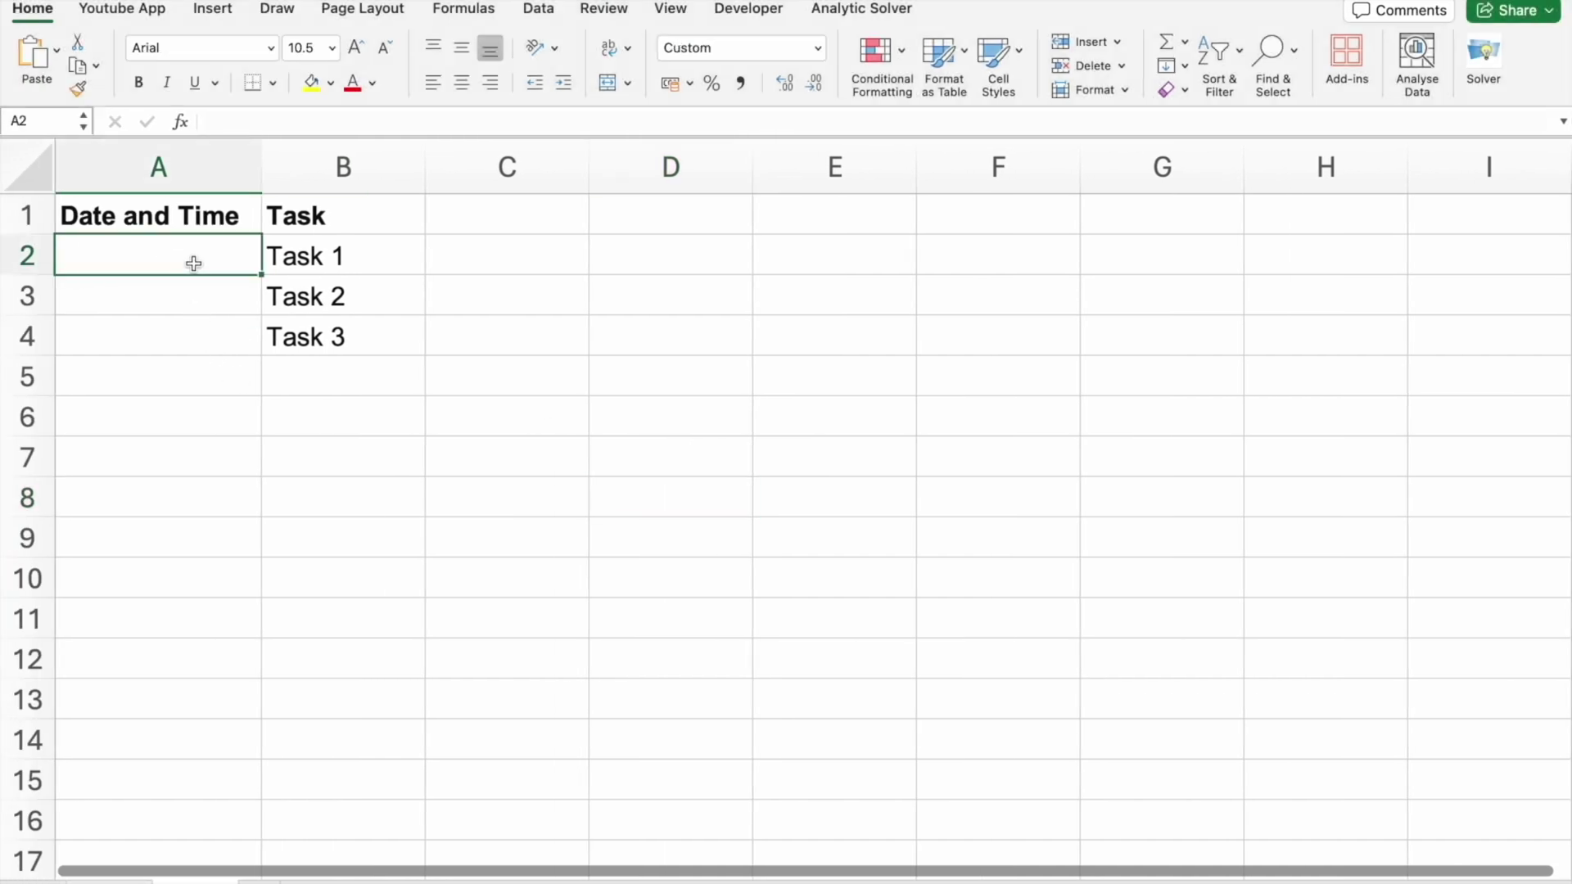
type("=NOW")
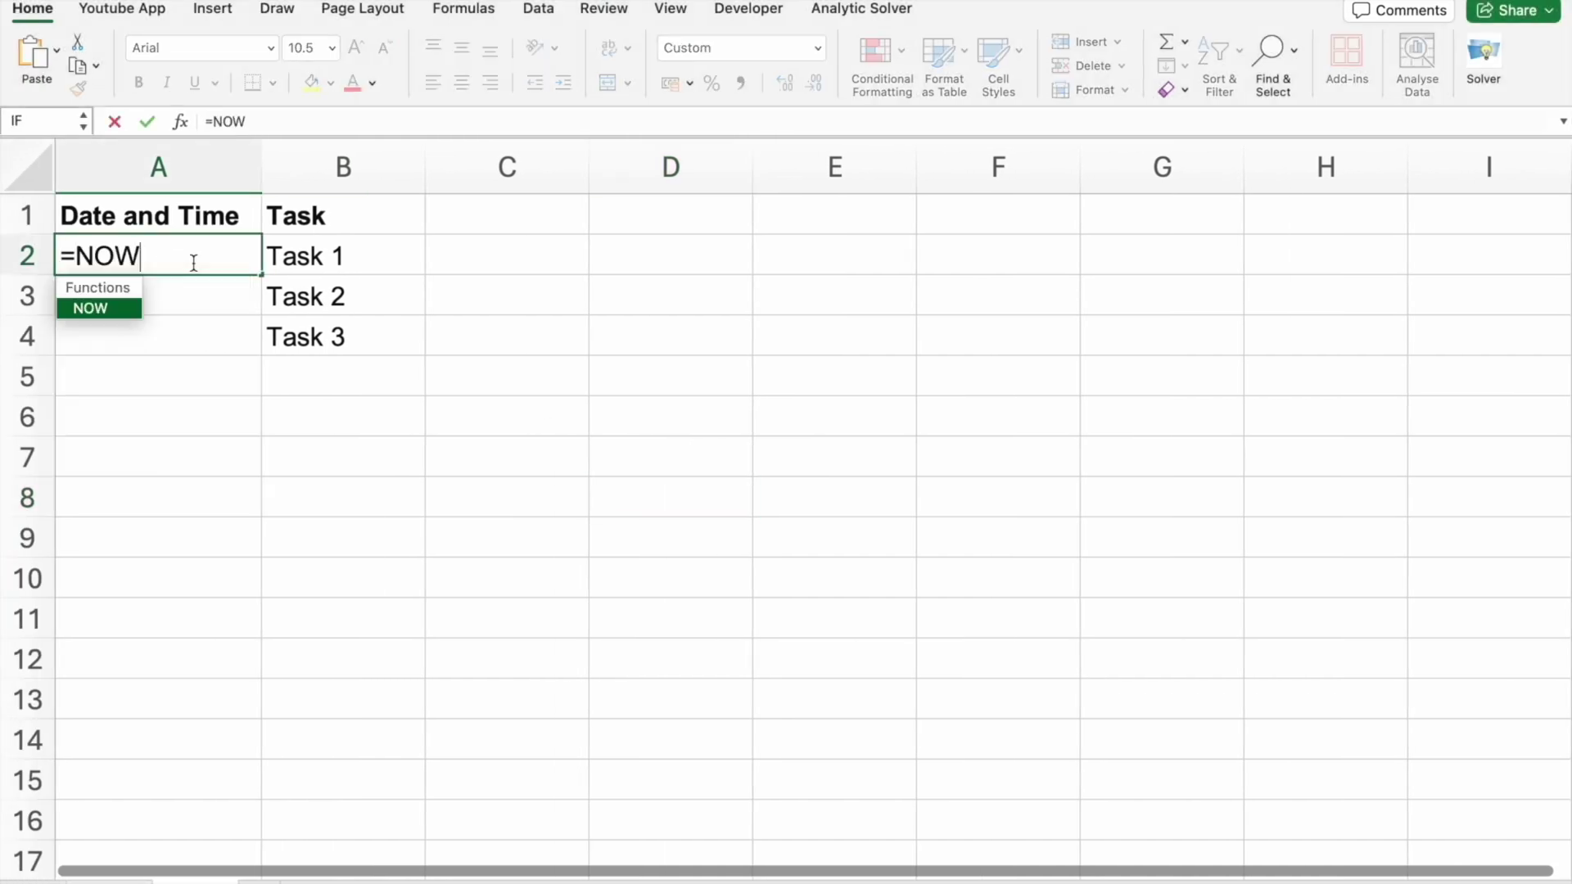
type("()")
key("Return")
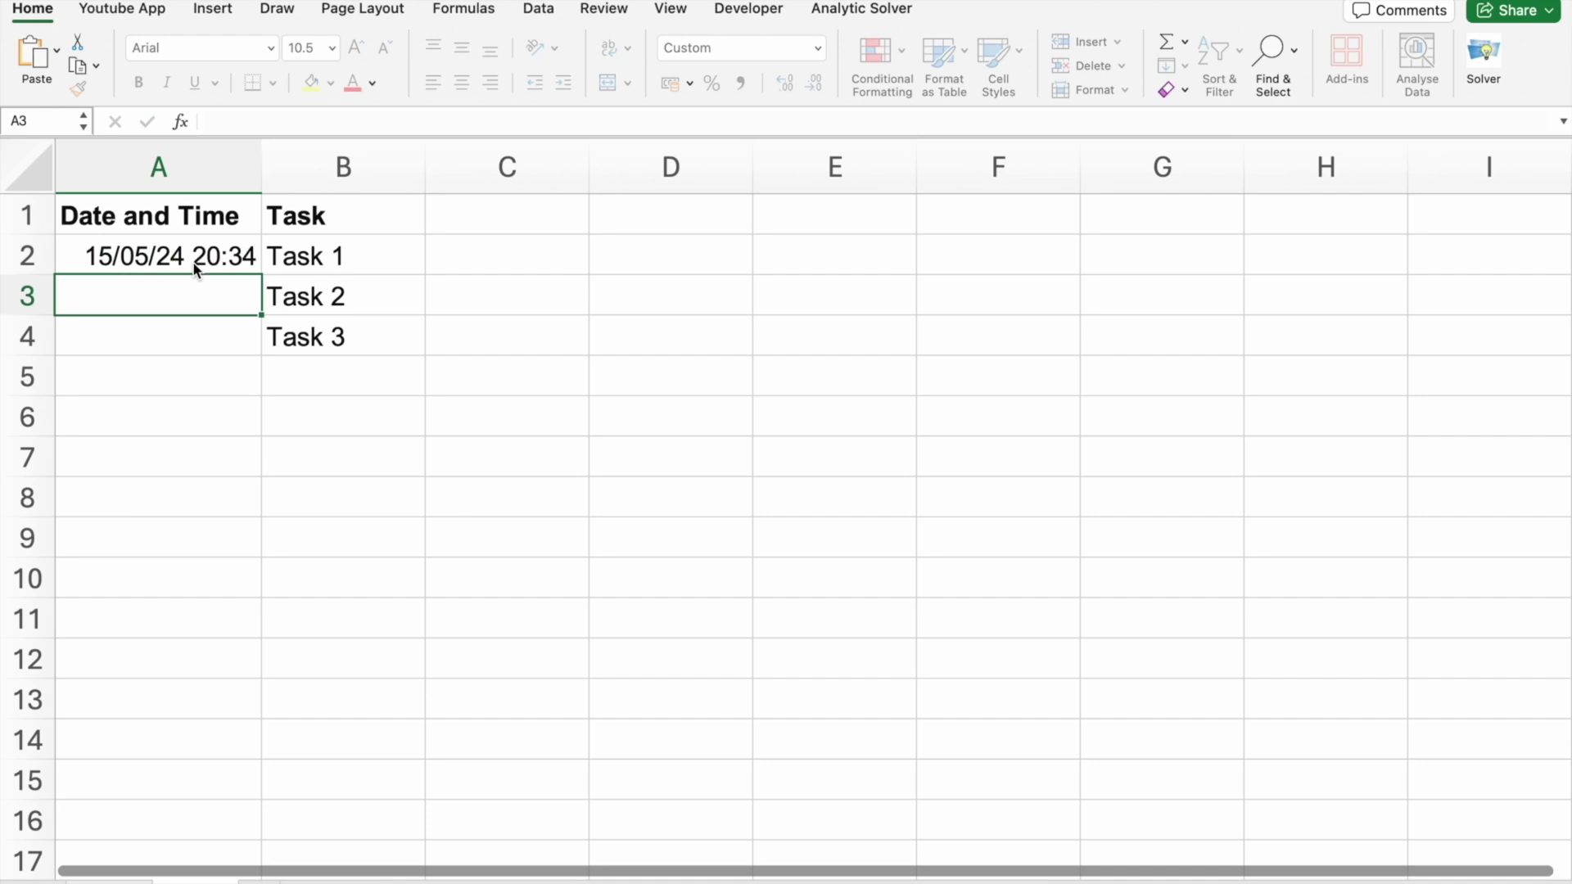
Step: Fill the NOW formula down to A4, giving 15/05/24 20:35 beside Task 1–3
left_click(194, 260)
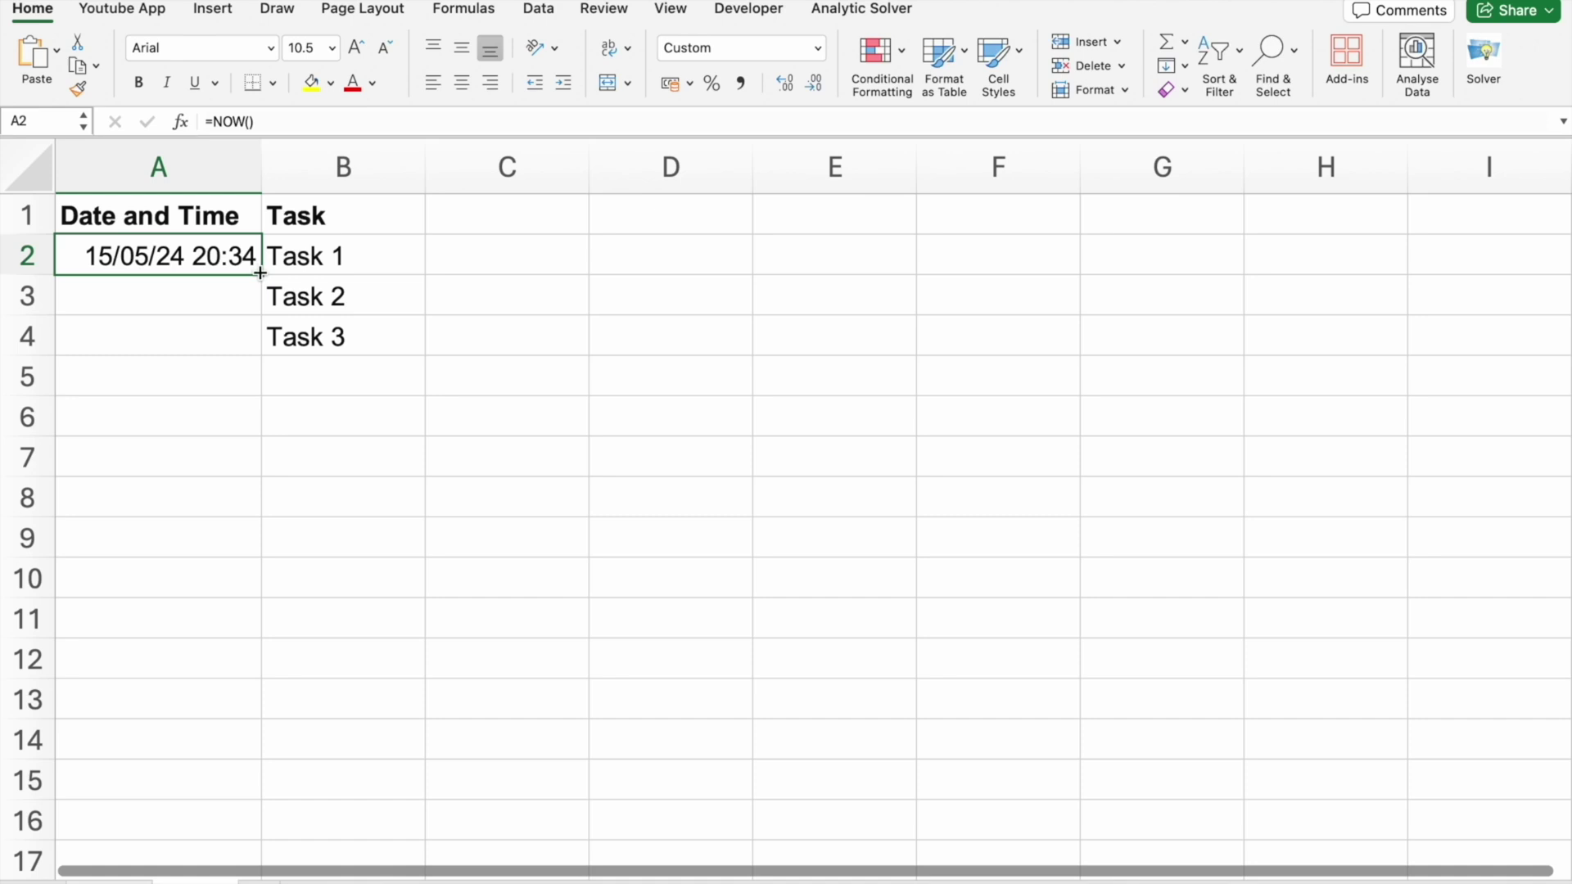
left_click_drag(262, 276, 261, 337)
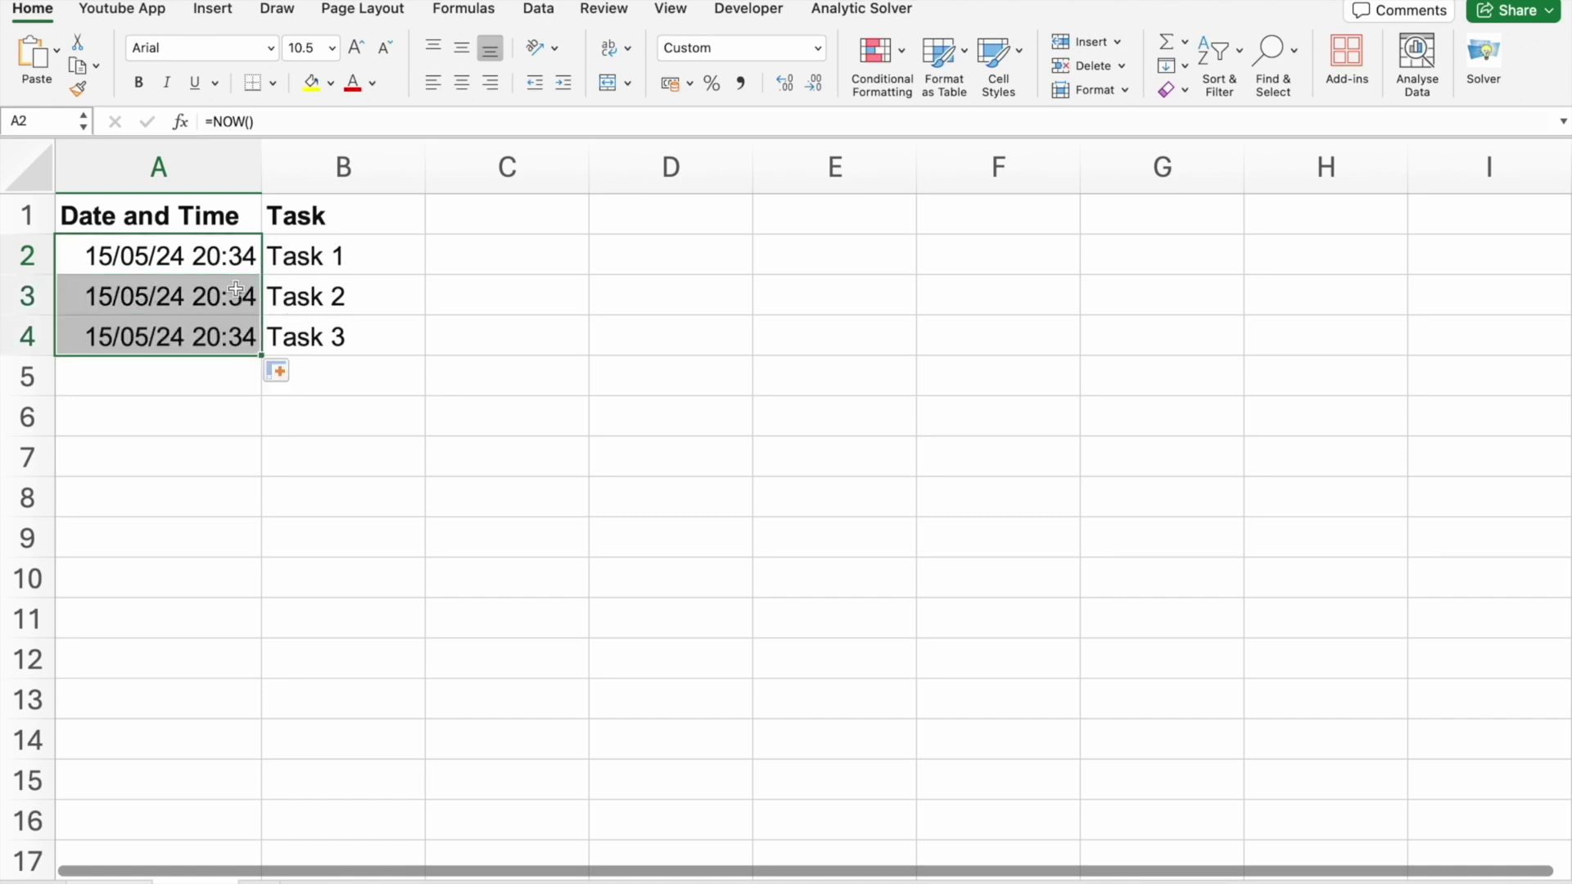
left_click(448, 309)
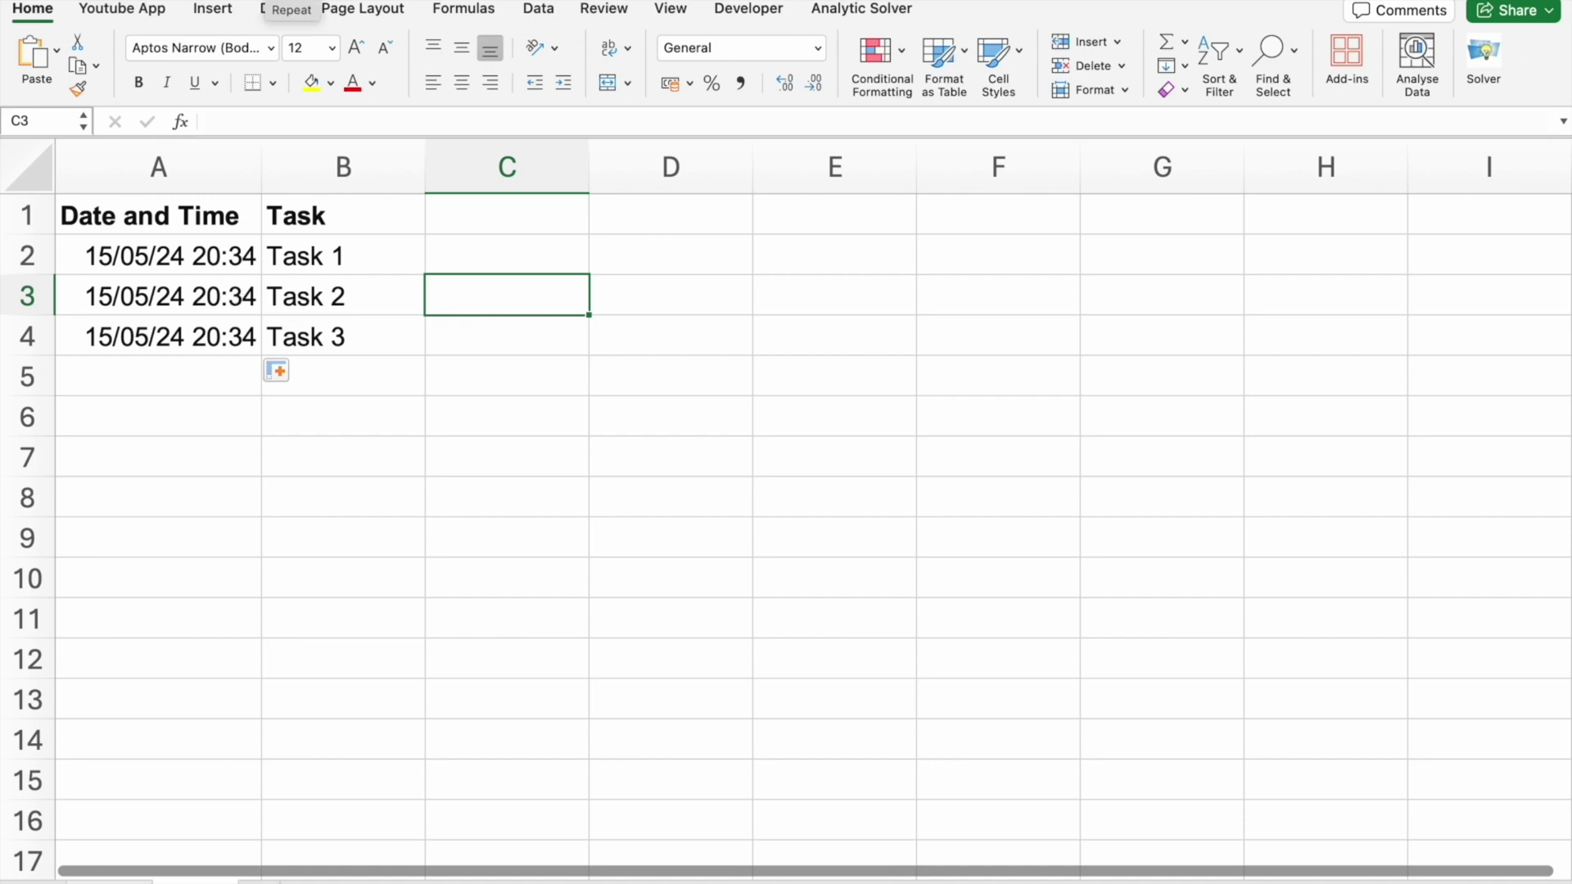
left_click(158, 375)
key("shift+Down")
key("shift+Down")
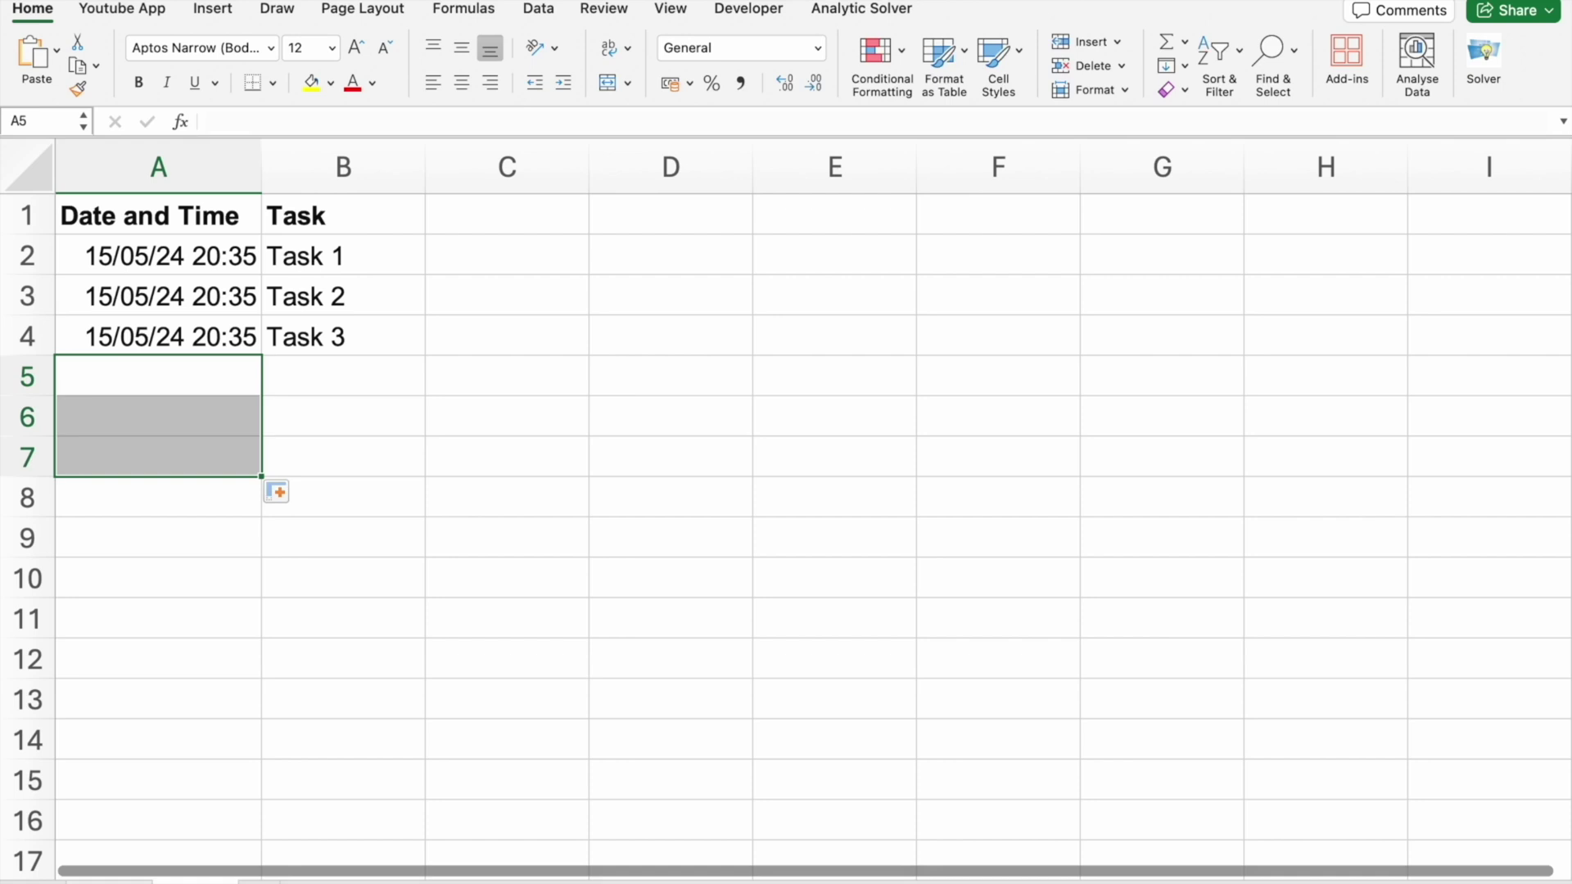
left_click_drag(231, 255, 253, 319)
left_click(250, 442)
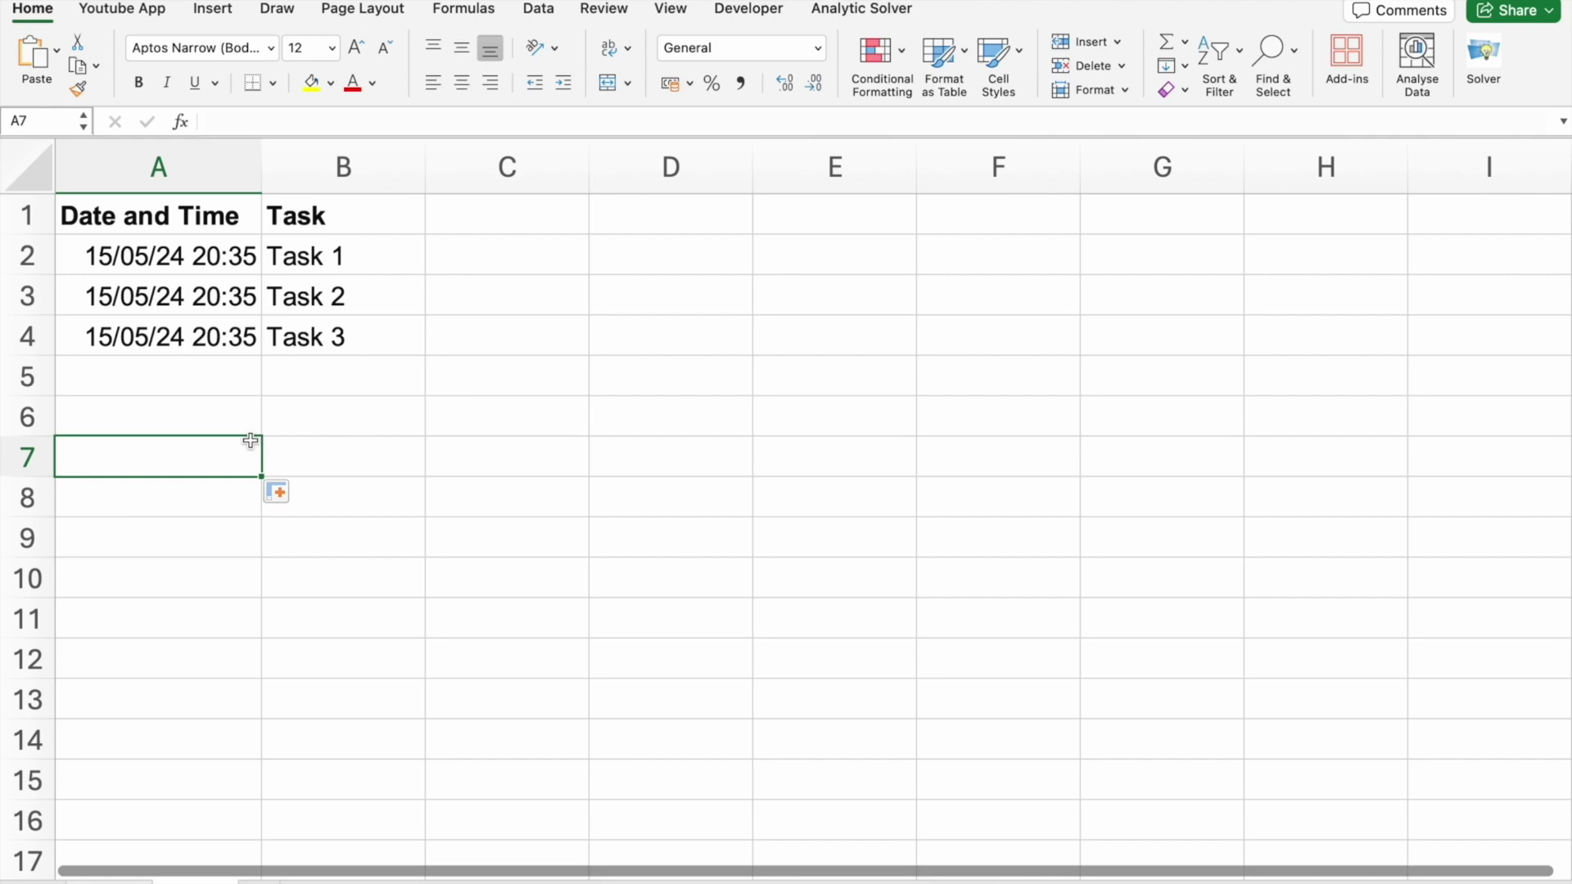
Step: Ask ChatGPT for a DATE function example in Excel using dummy data
key("ctrl+Right")
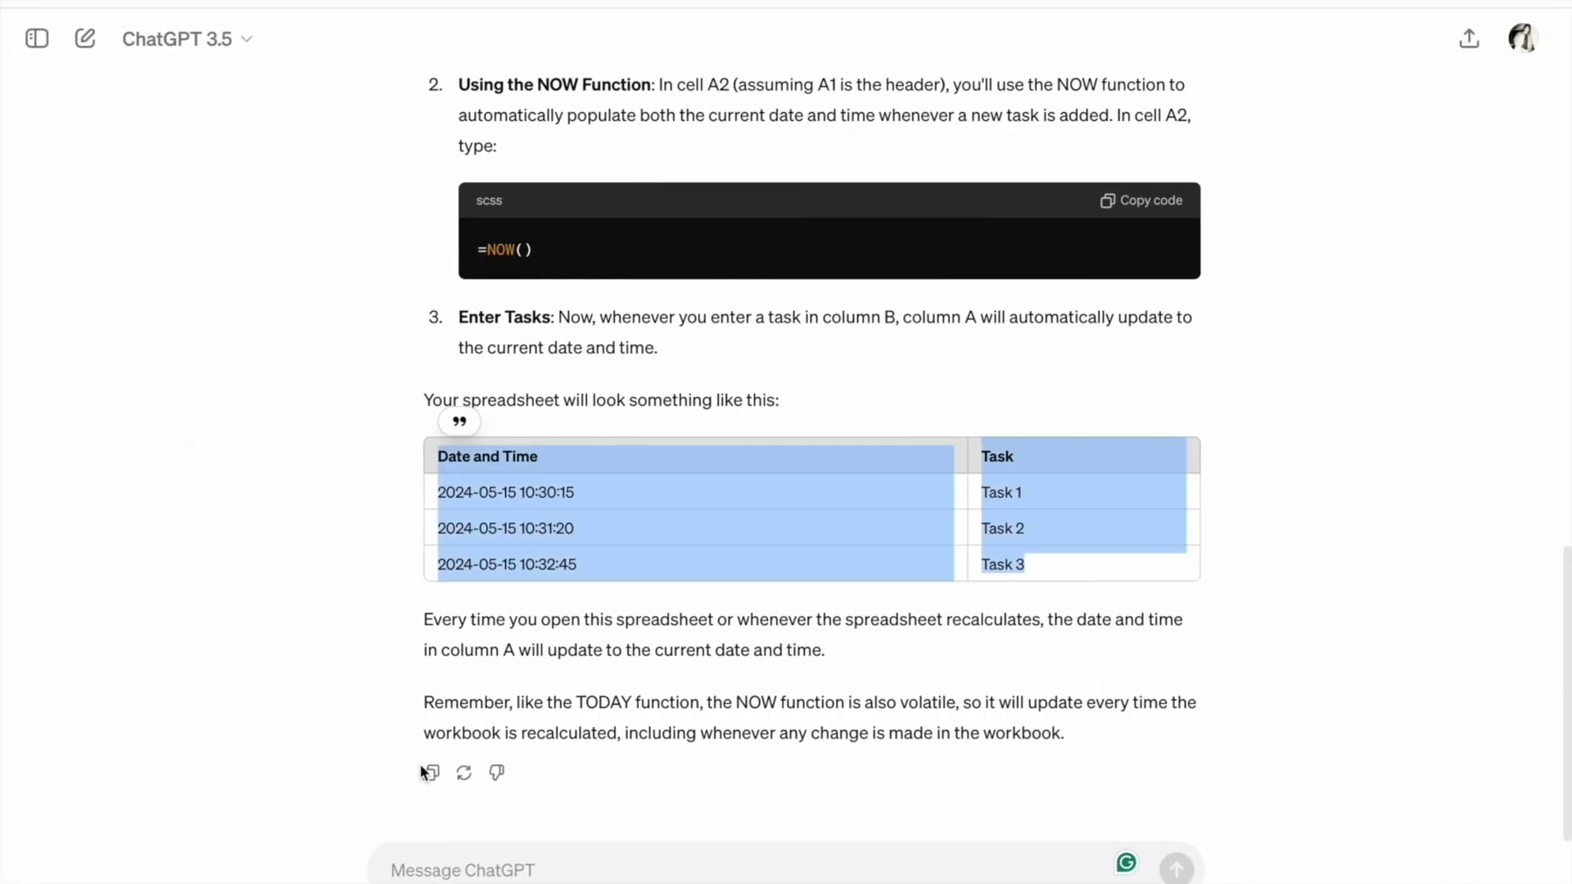
type("Can you help")
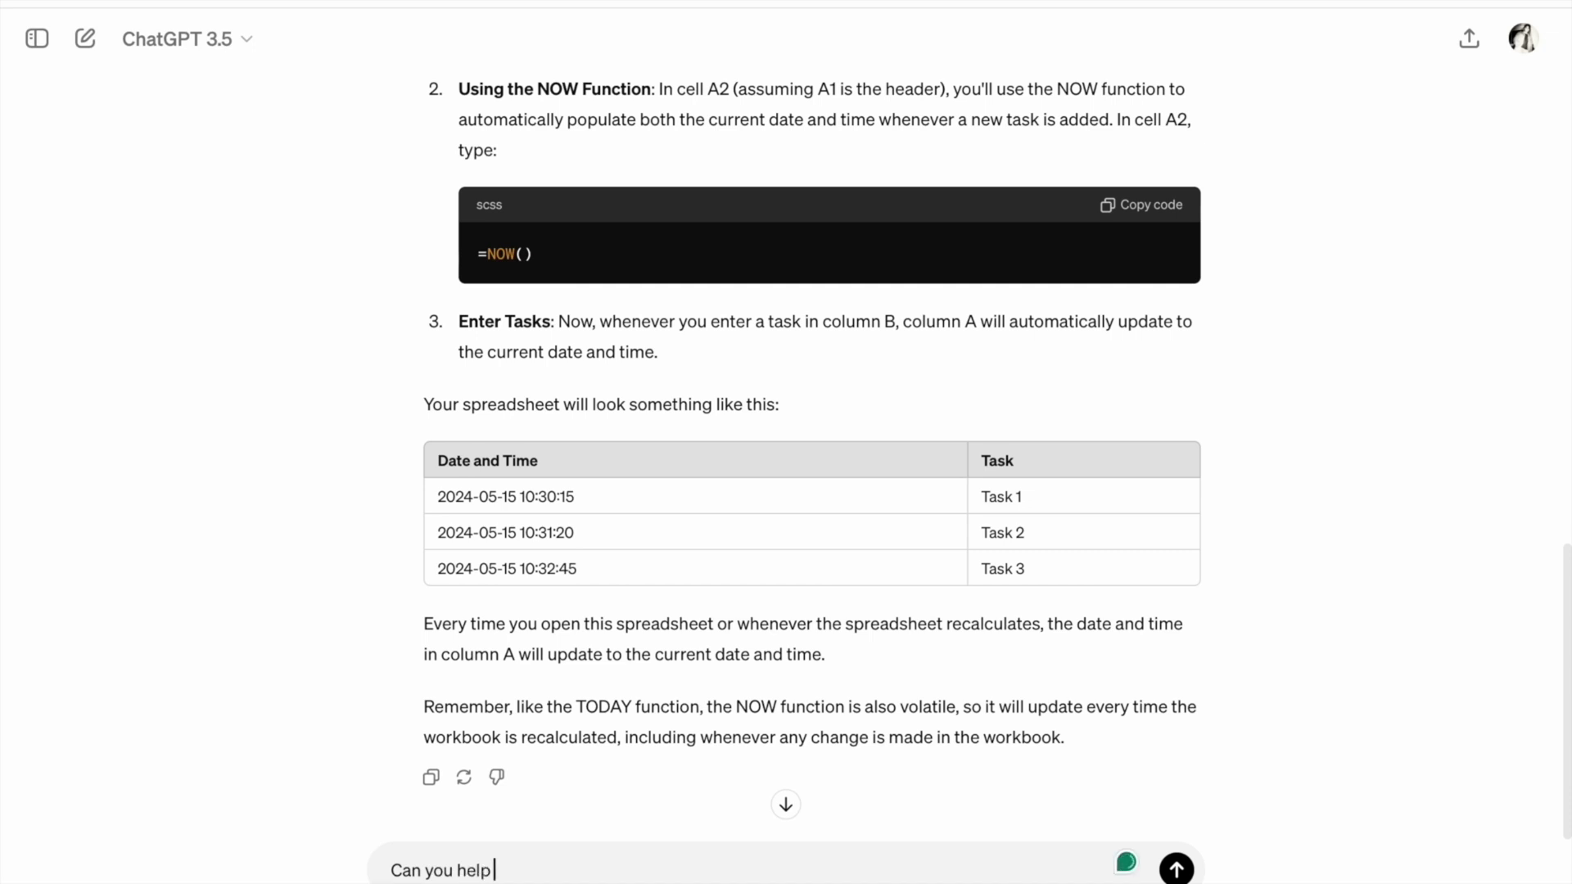
type(" me with an example on")
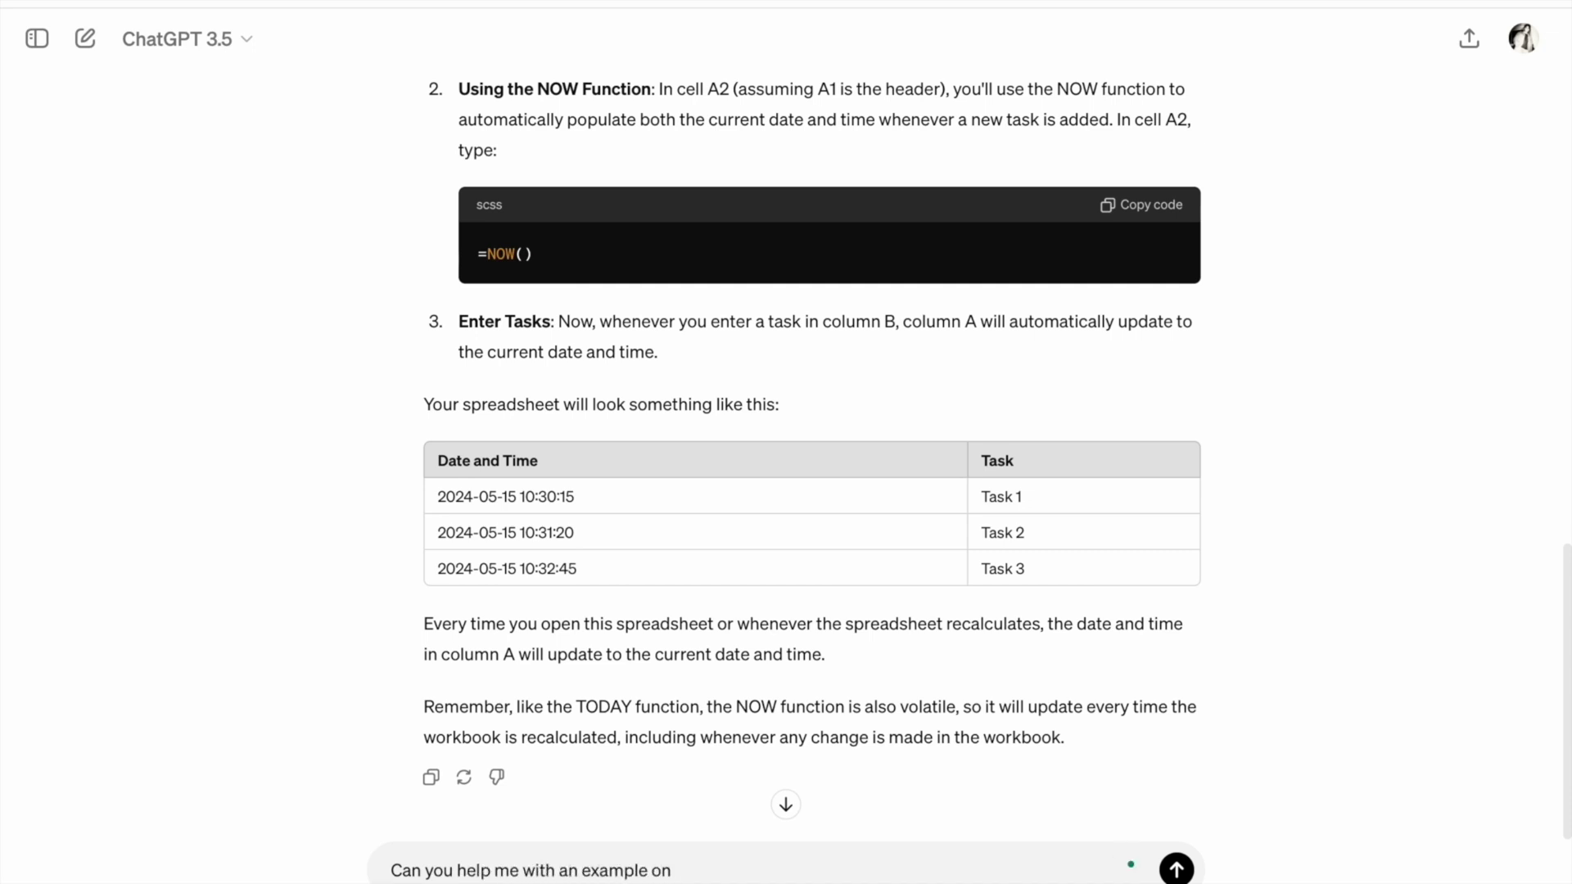
type(" DATE function in")
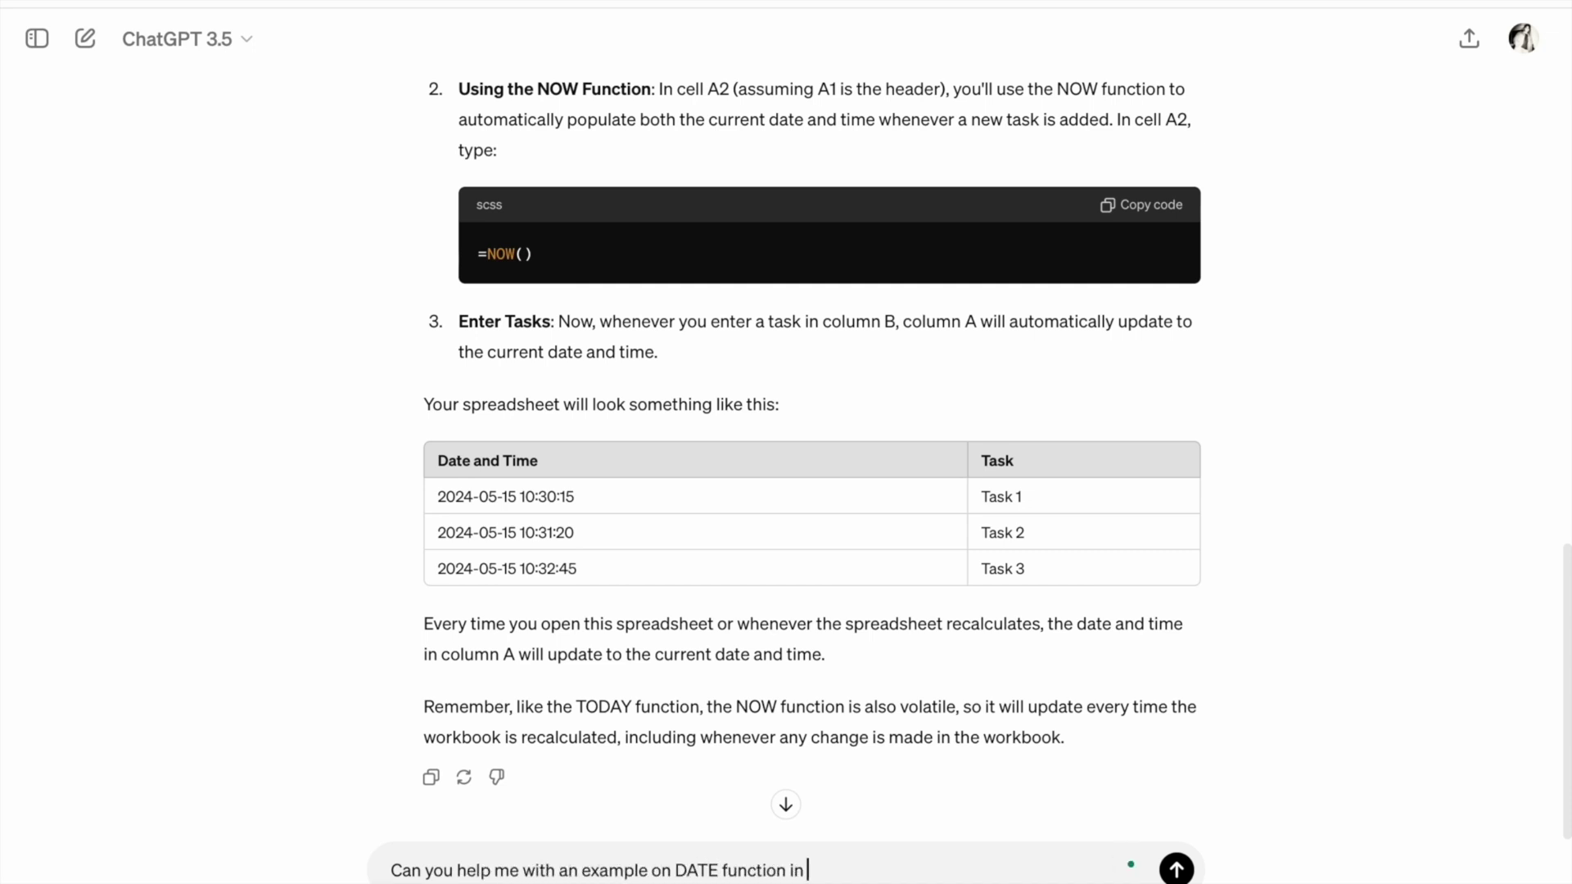
type(" Excel using some dummy data.")
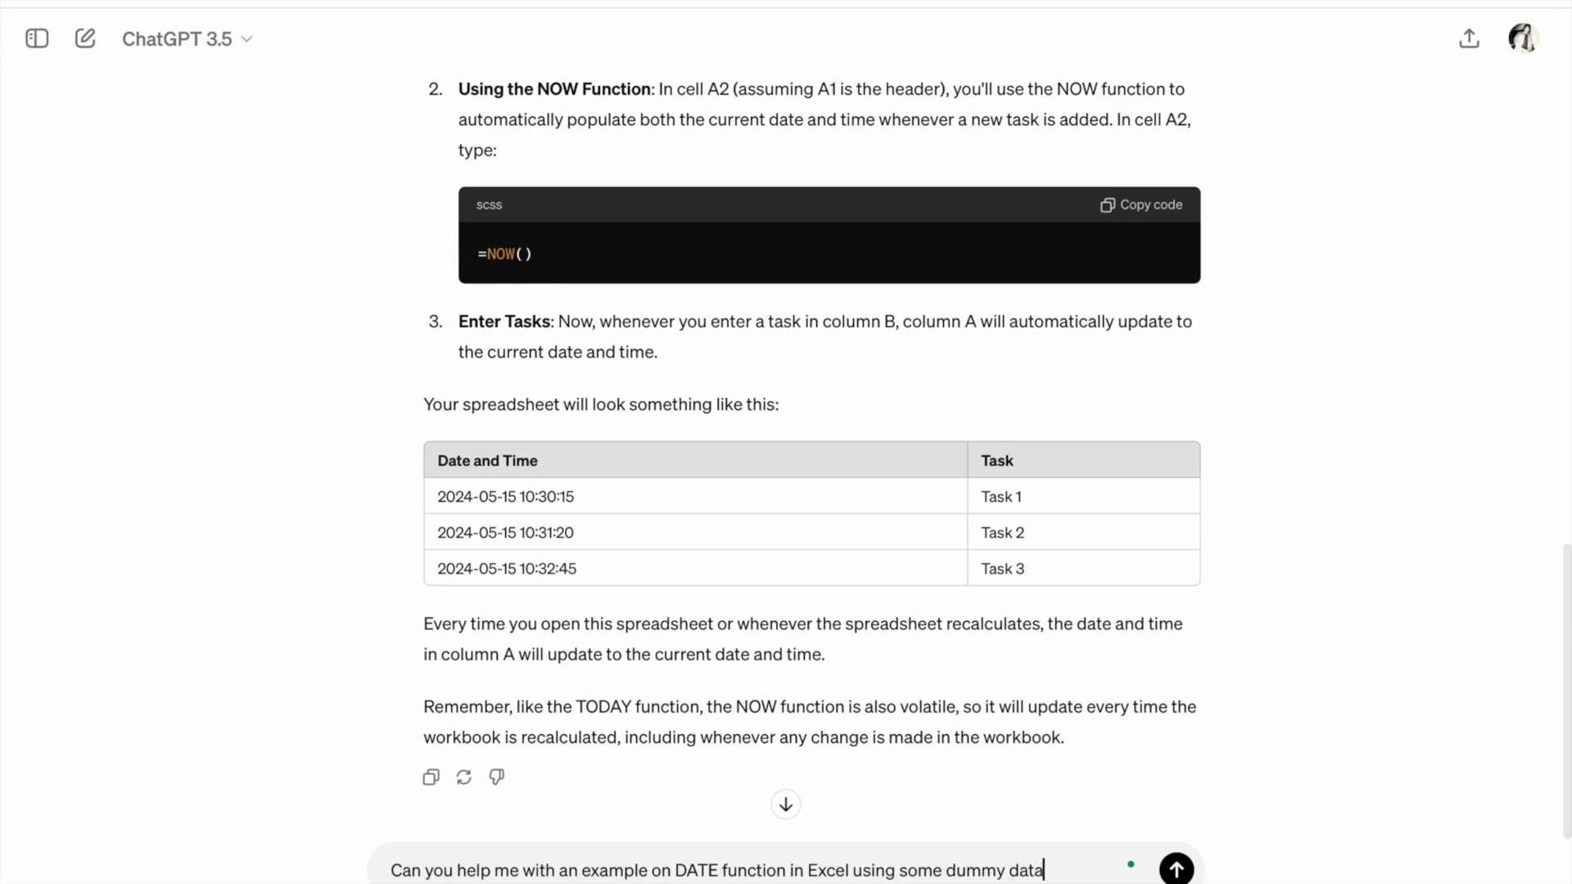
key("Return")
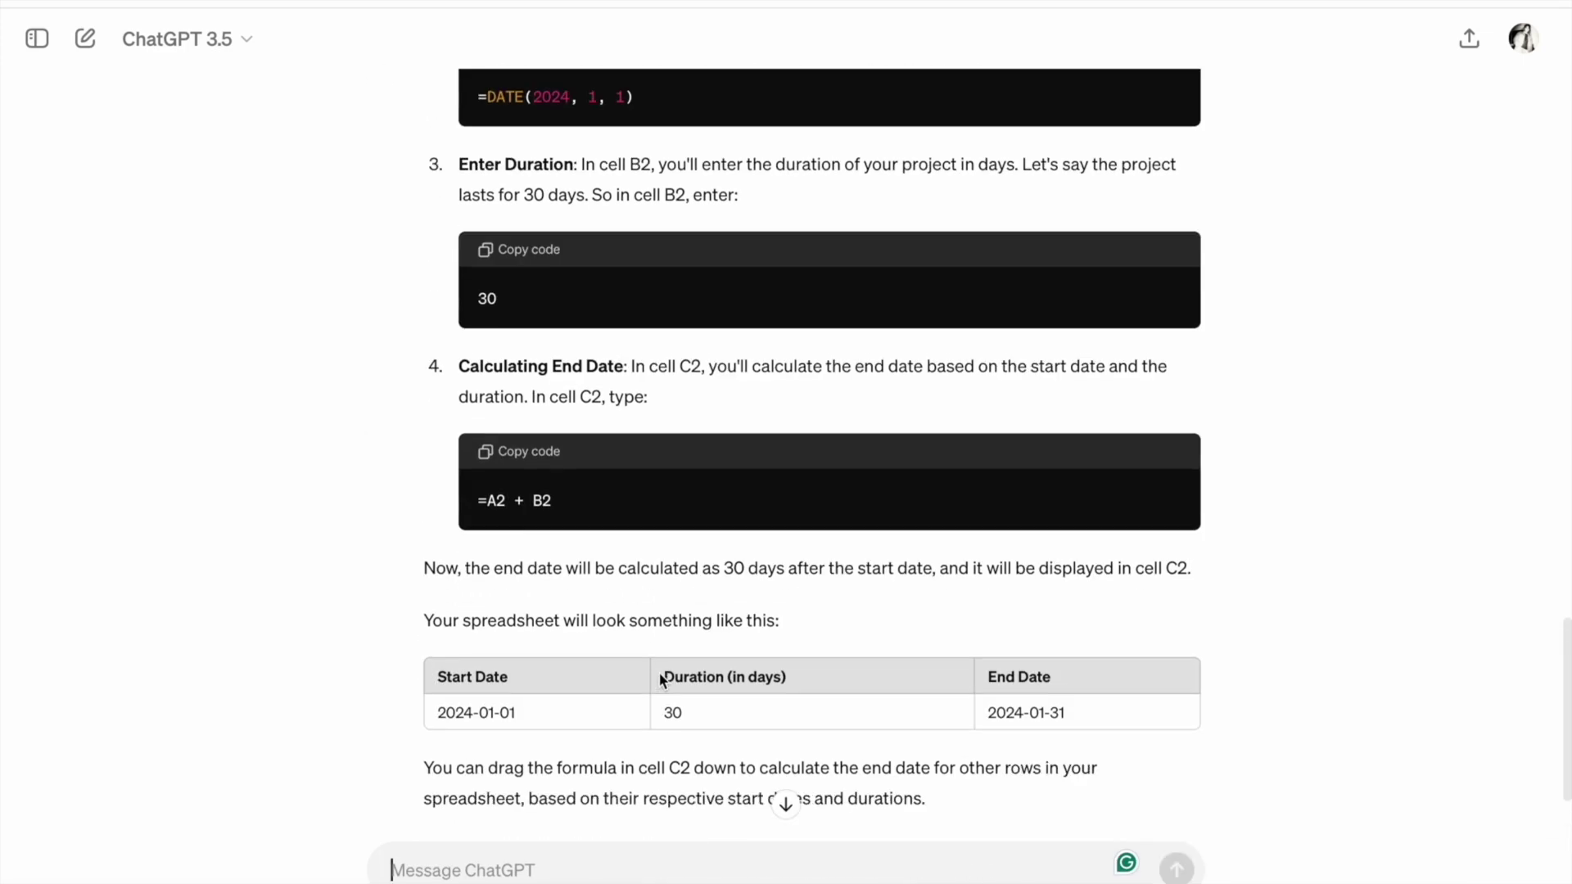
scroll(661, 680, "down", 2)
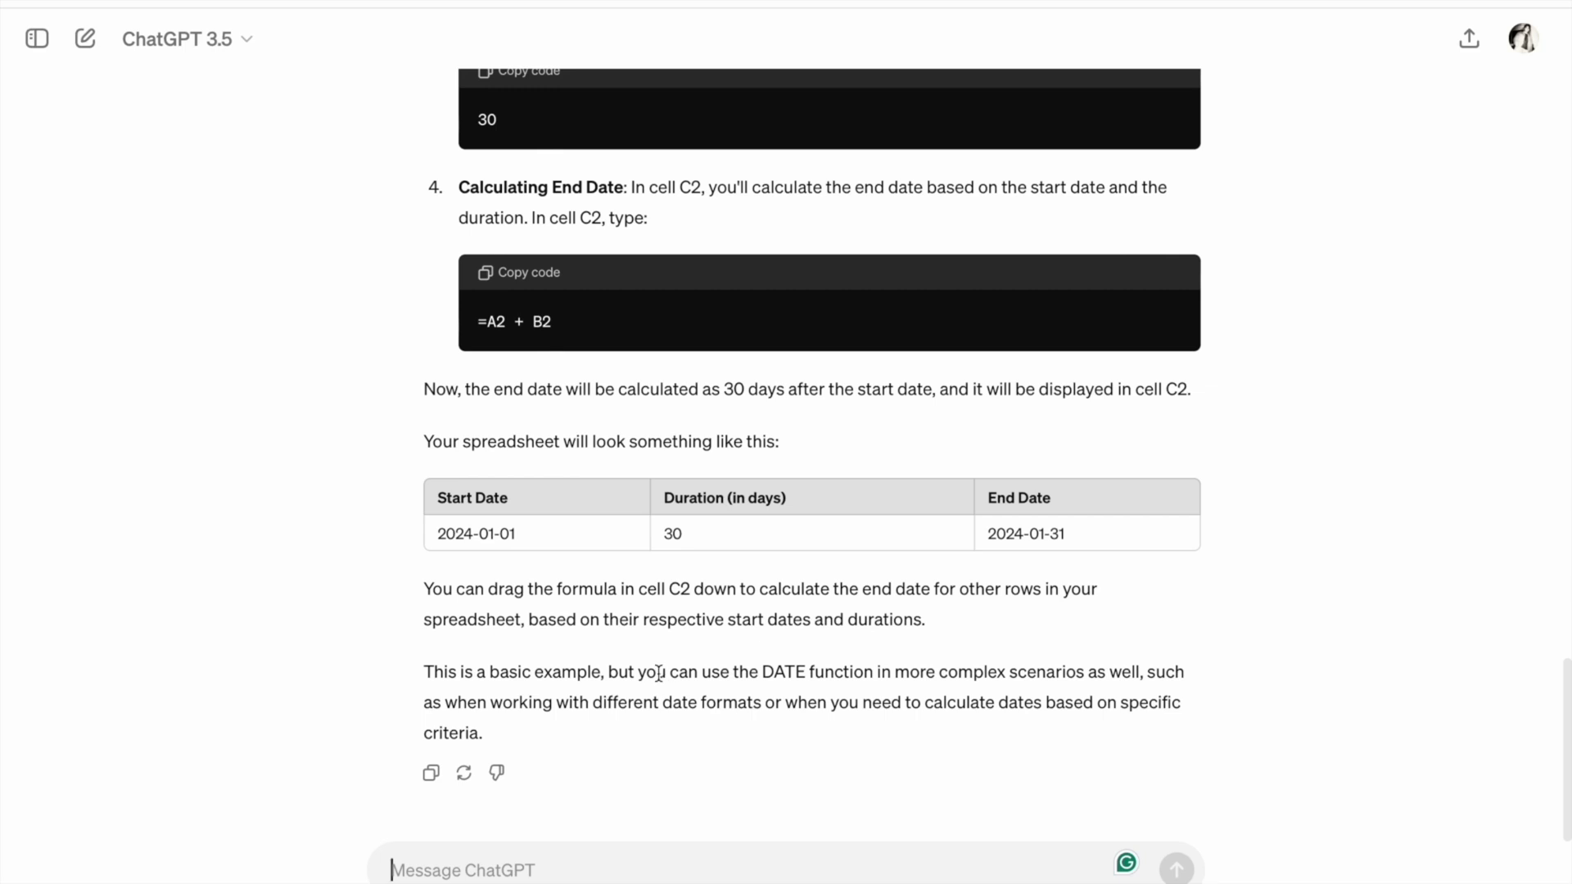
scroll(660, 676, "up", 5)
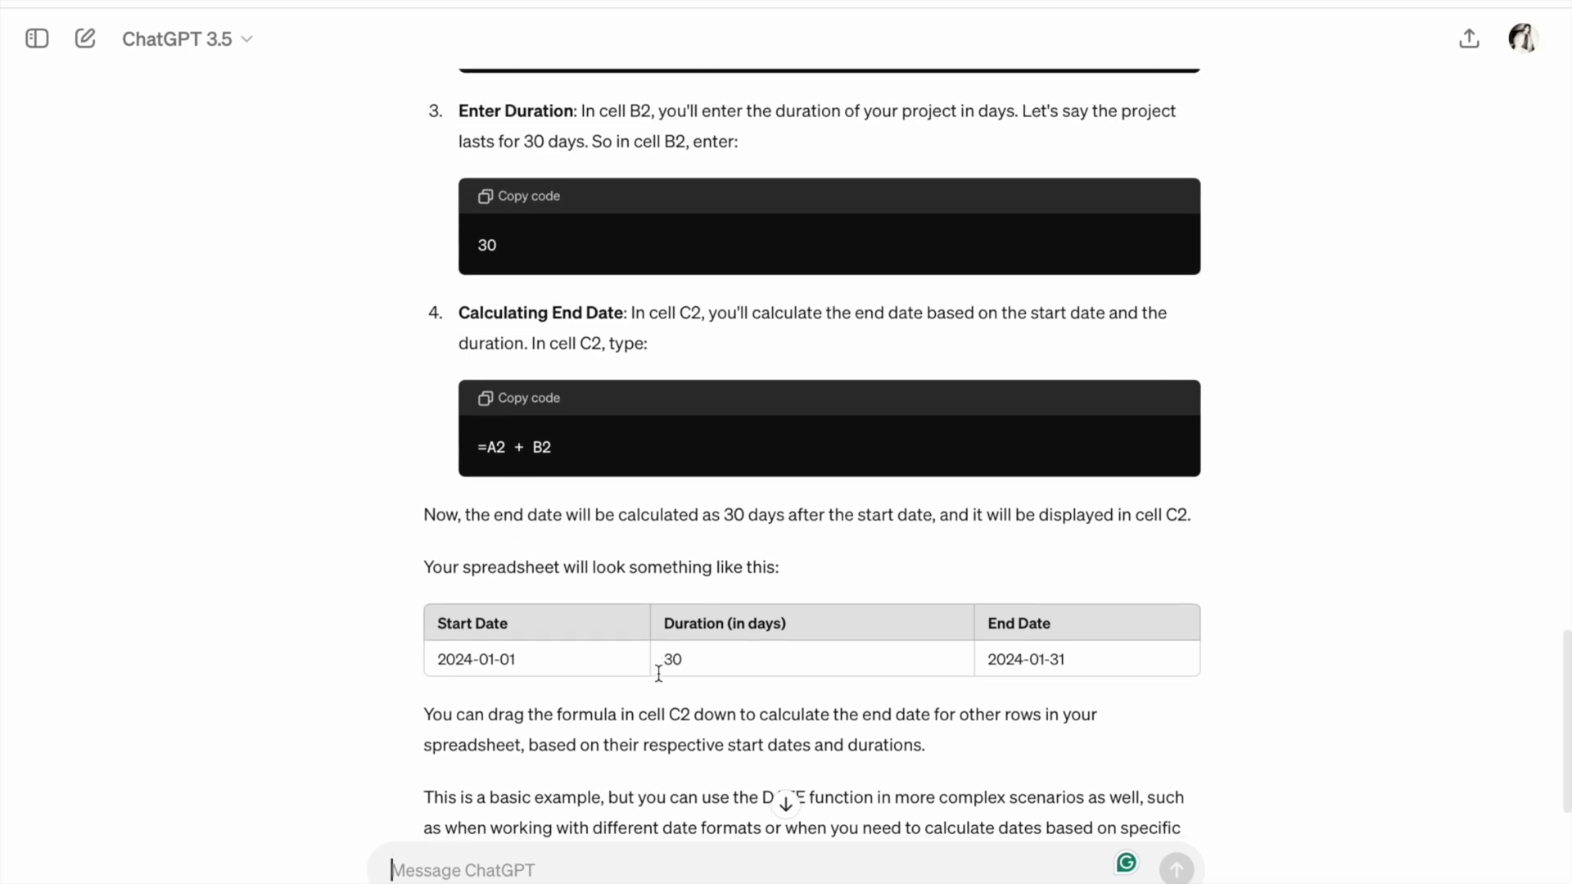
scroll(658, 674, "up", 4)
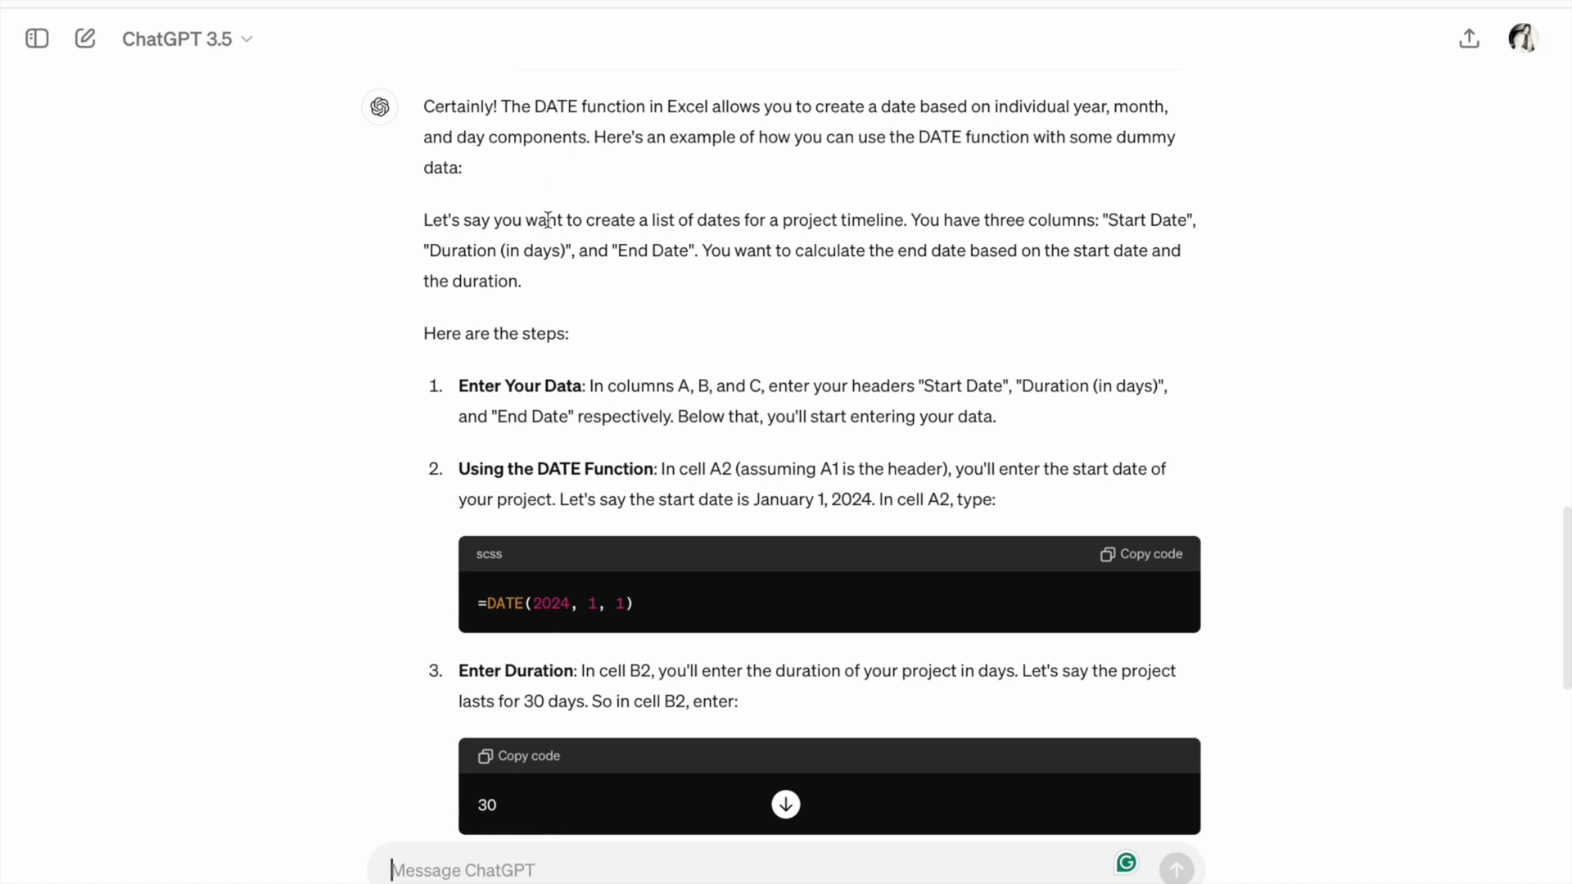
Step: Read the project timeline example, highlighting the Start Date and End Date table columns
left_click_drag(547, 221, 1126, 210)
left_click(948, 211)
left_click(1147, 218)
scroll(505, 315, "down", 2)
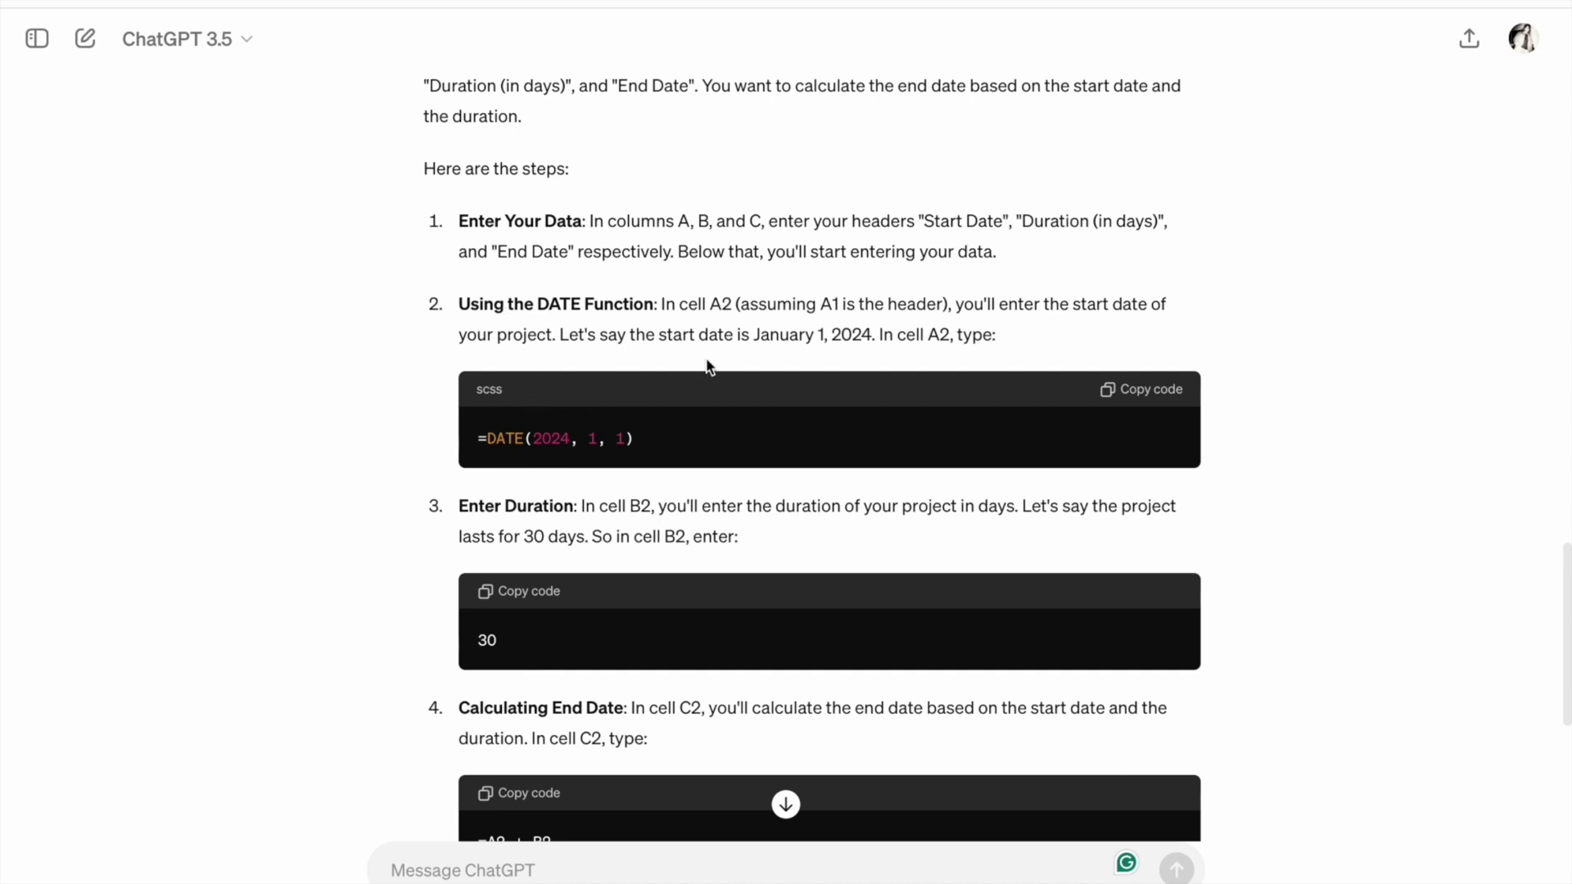
scroll(709, 366, "down", 5)
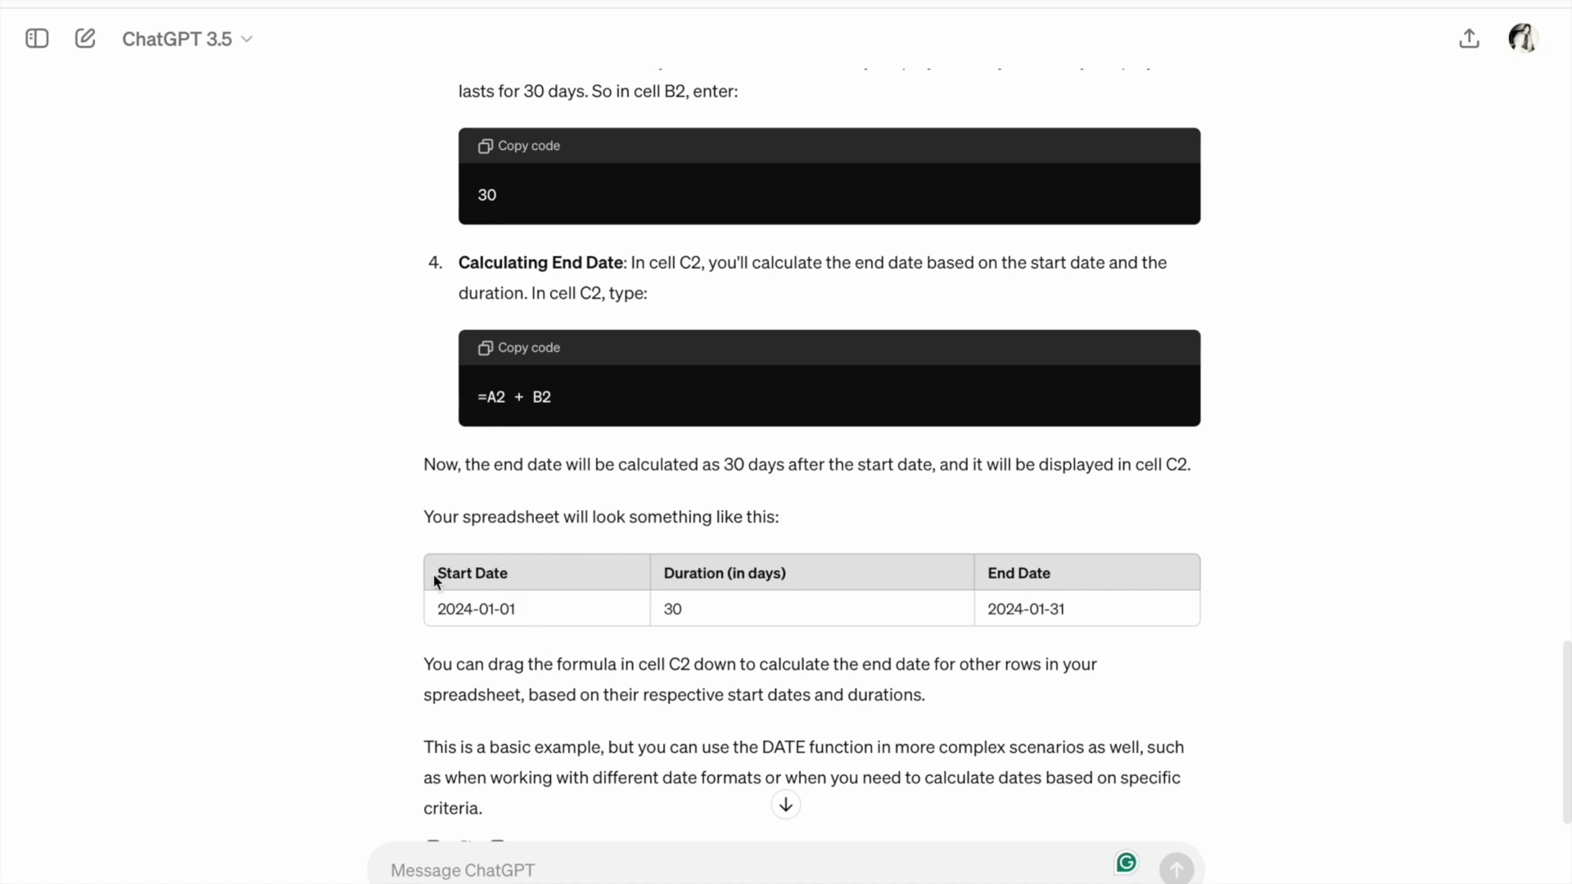
left_click_drag(428, 572, 513, 569)
left_click(779, 577)
left_click(989, 567)
left_click_drag(989, 567, 1077, 633)
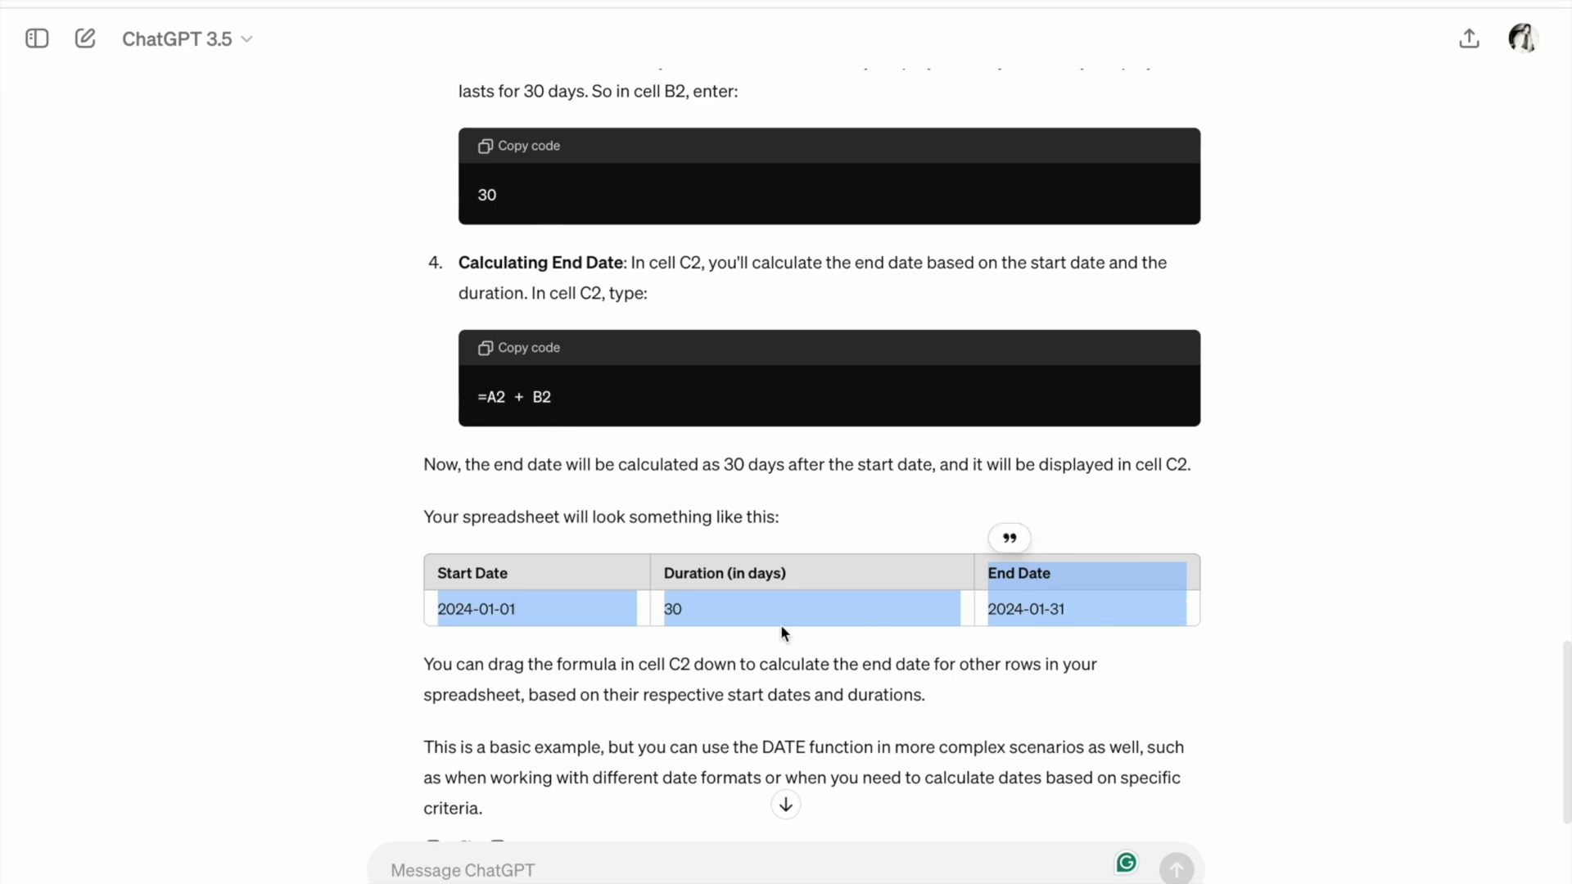
left_click(780, 623)
Step: Check the Start Date, Duration and End Date headers in A1:C1 and pick A2
left_click_drag(500, 554, 450, 490)
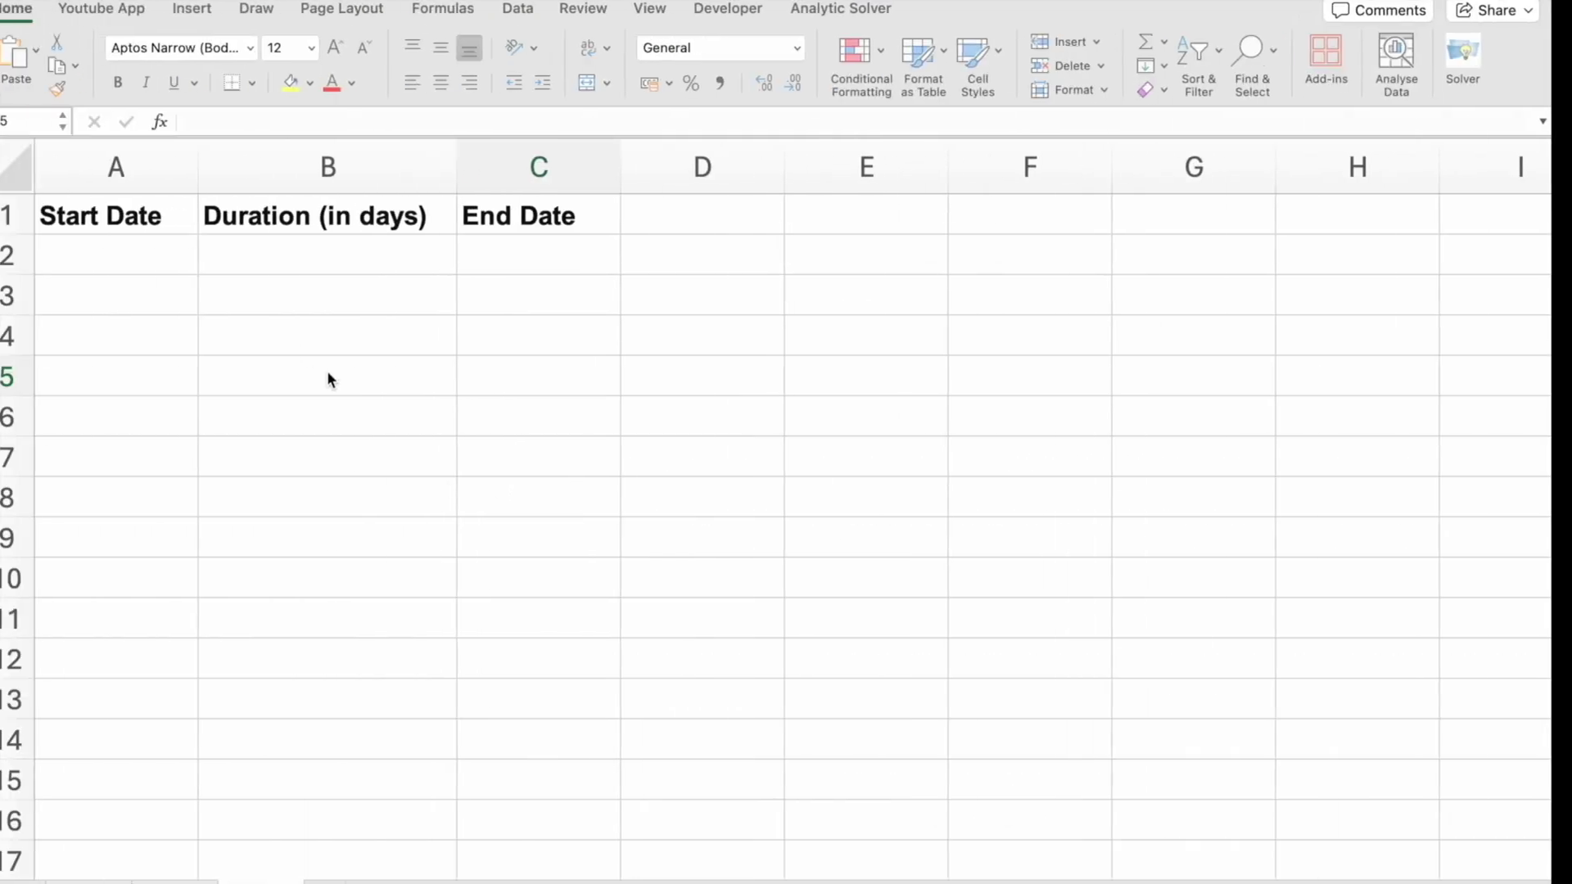
left_click(312, 340)
left_click_drag(151, 210, 524, 195)
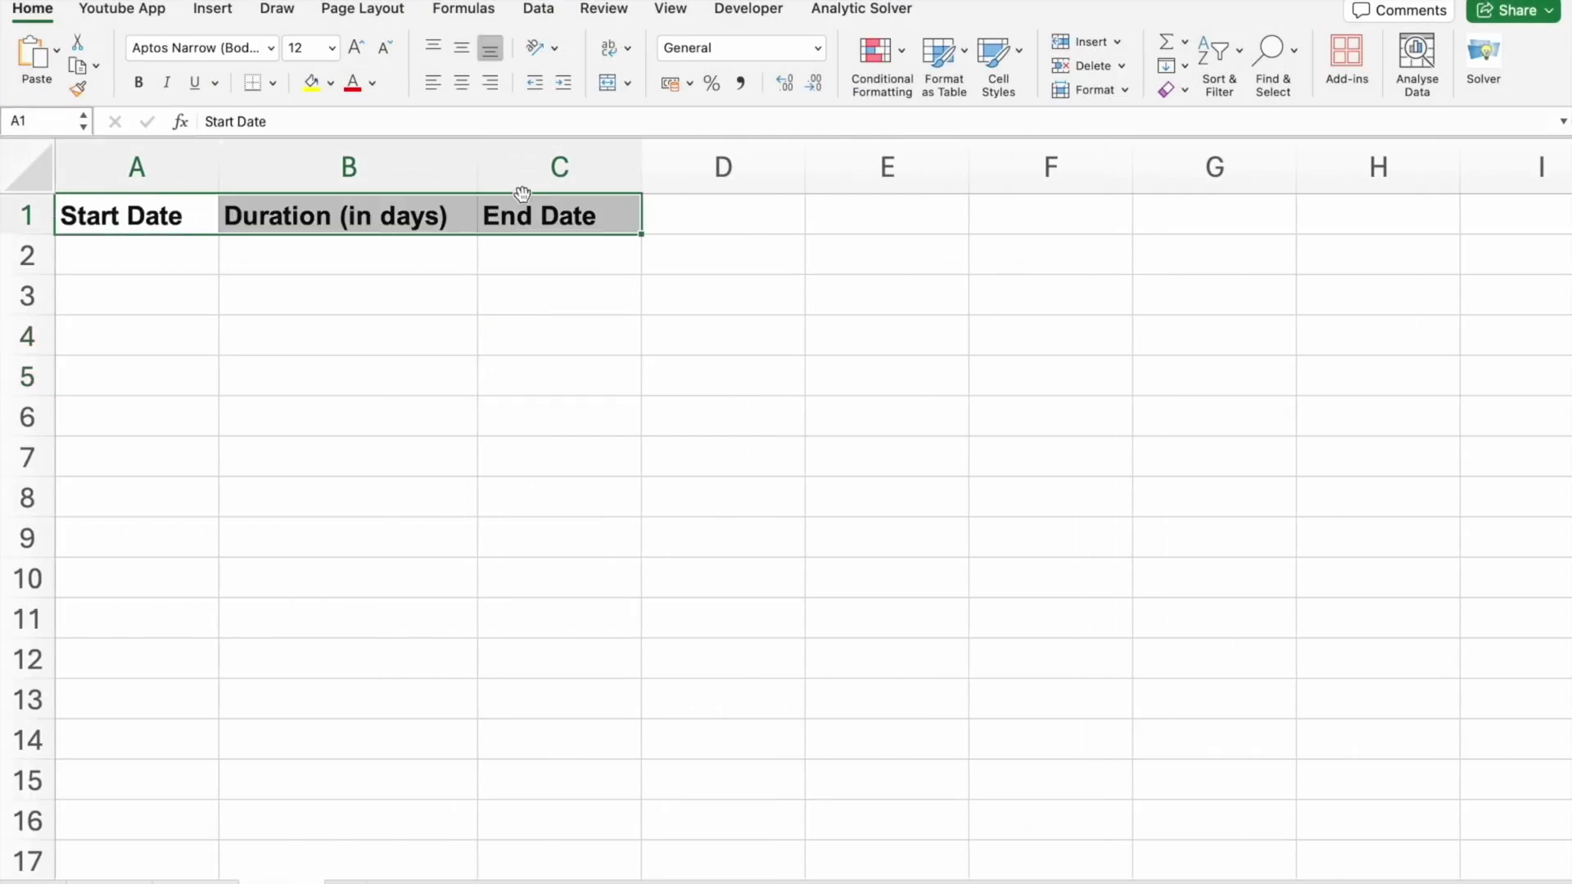
left_click(591, 319)
left_click(163, 249)
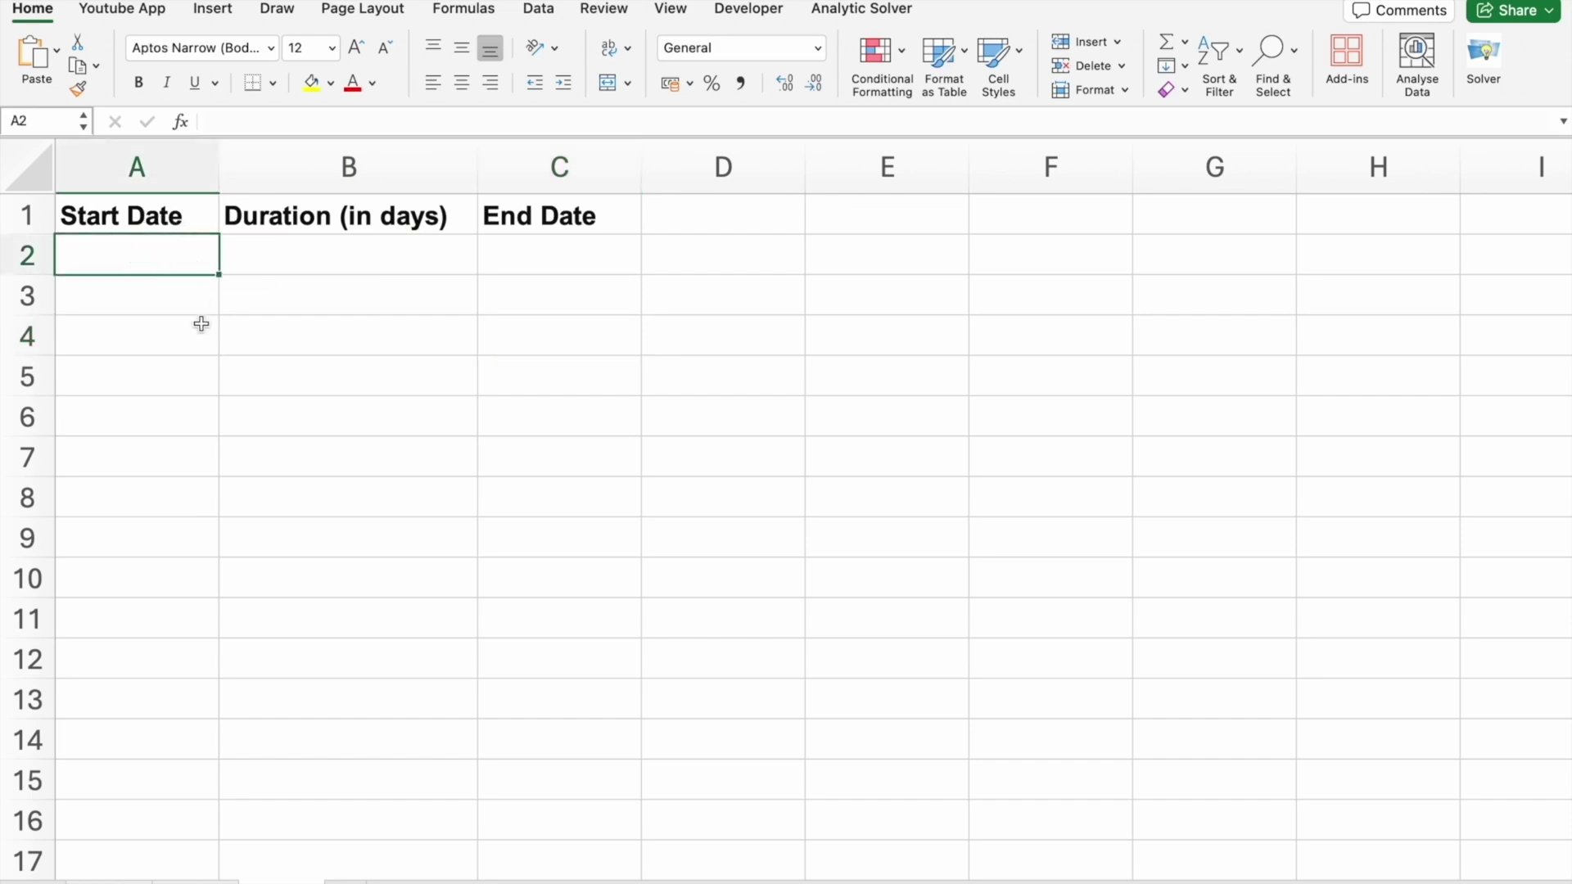
Step: Locate and select the =DATE(2024, 1, 1) formula in ChatGPT's answer
key("ctrl+Right")
scroll(572, 337, "up", 5)
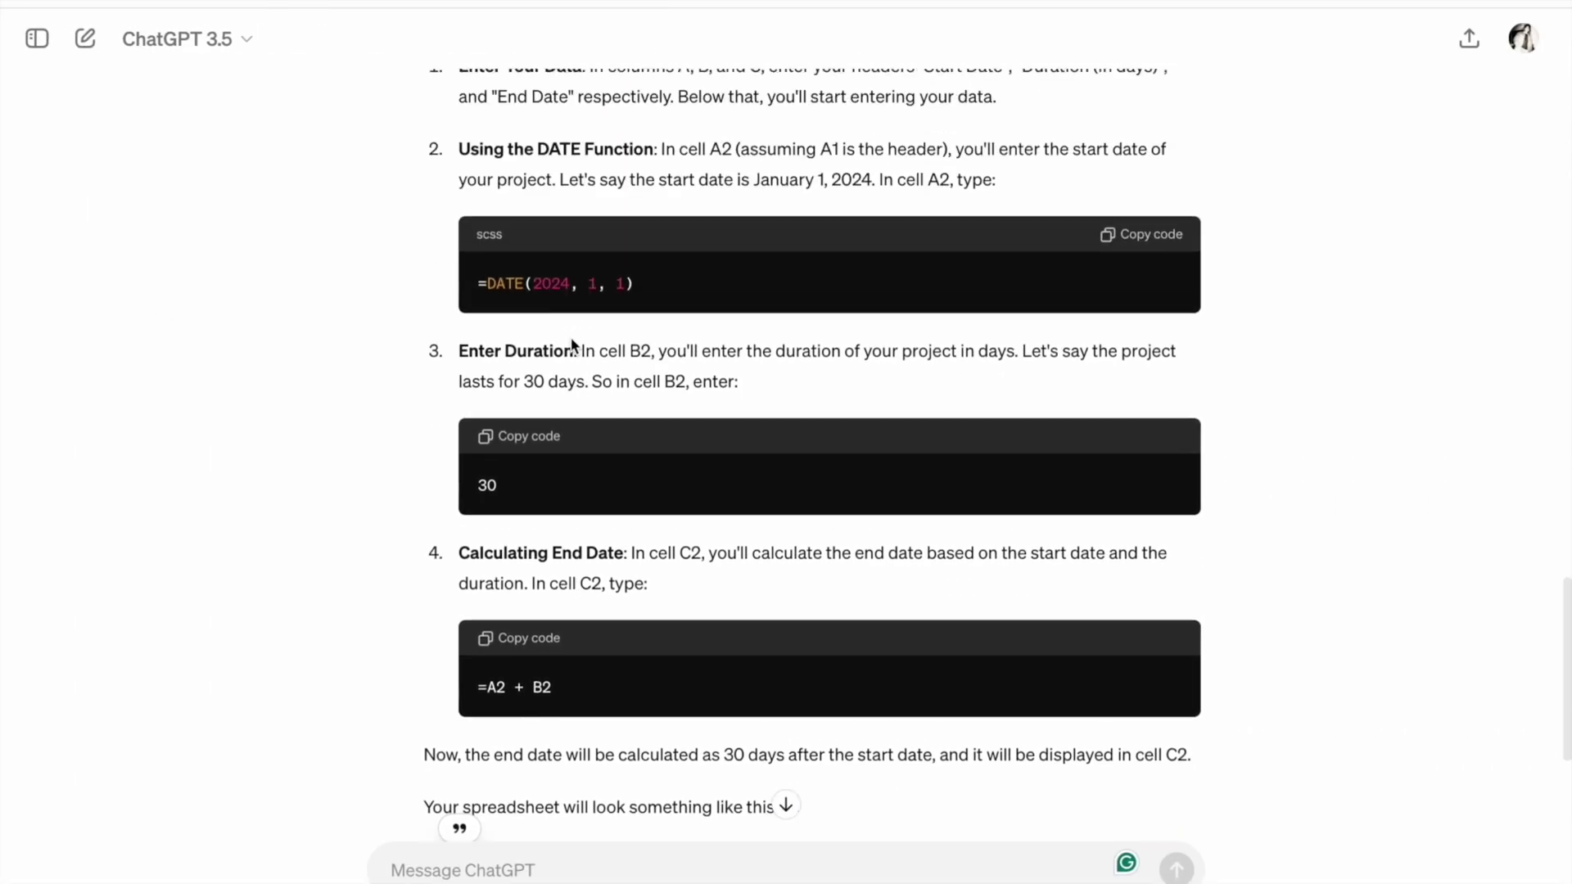
double_click(518, 299)
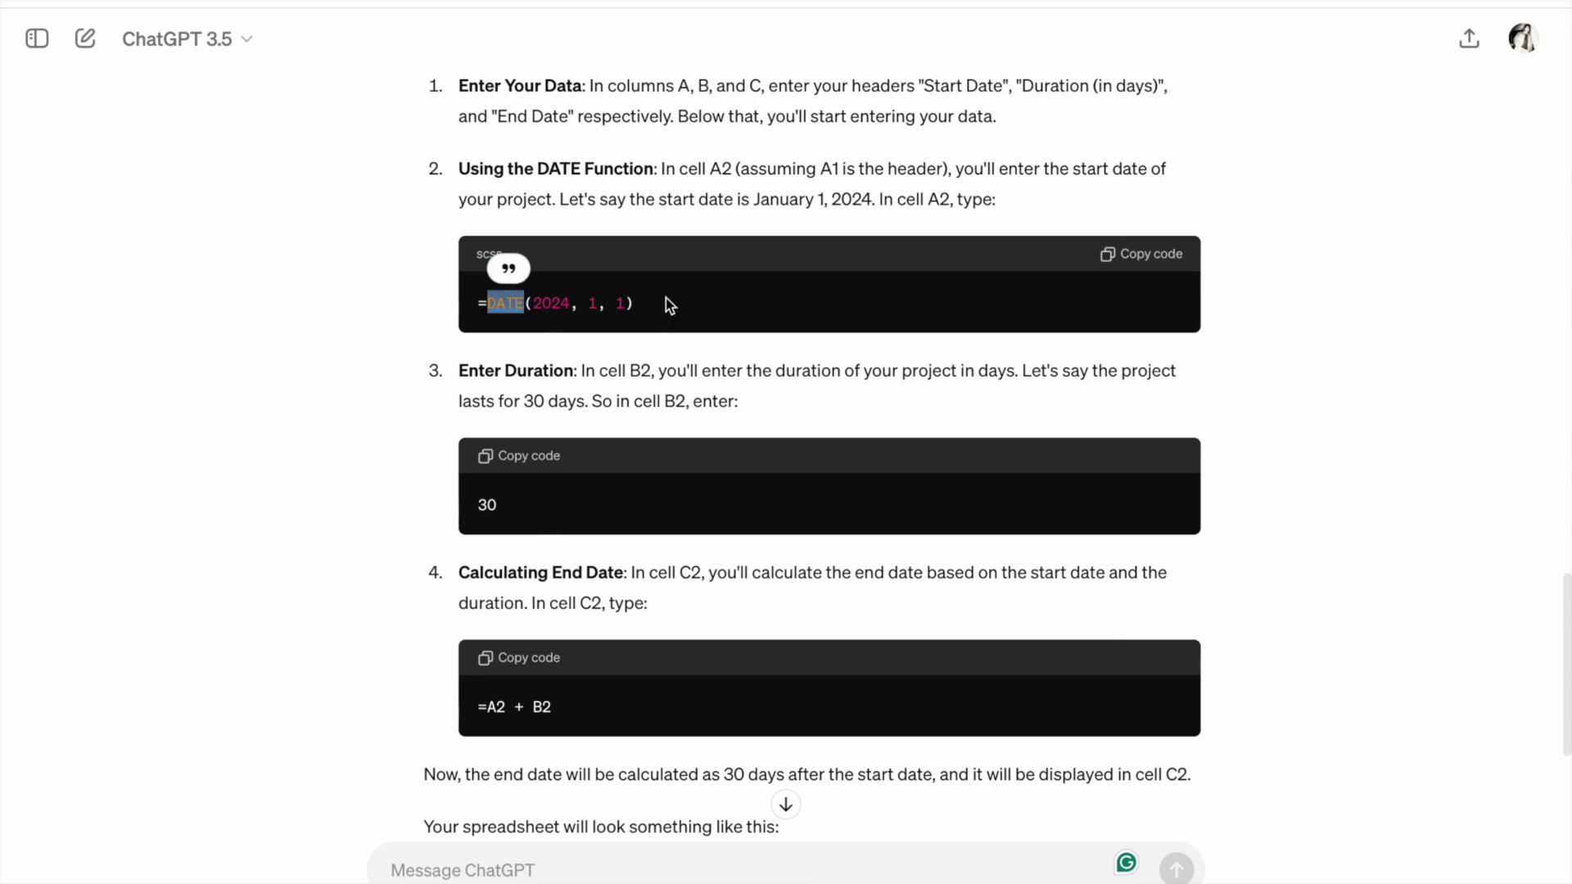
left_click_drag(664, 305, 477, 306)
key("super+c")
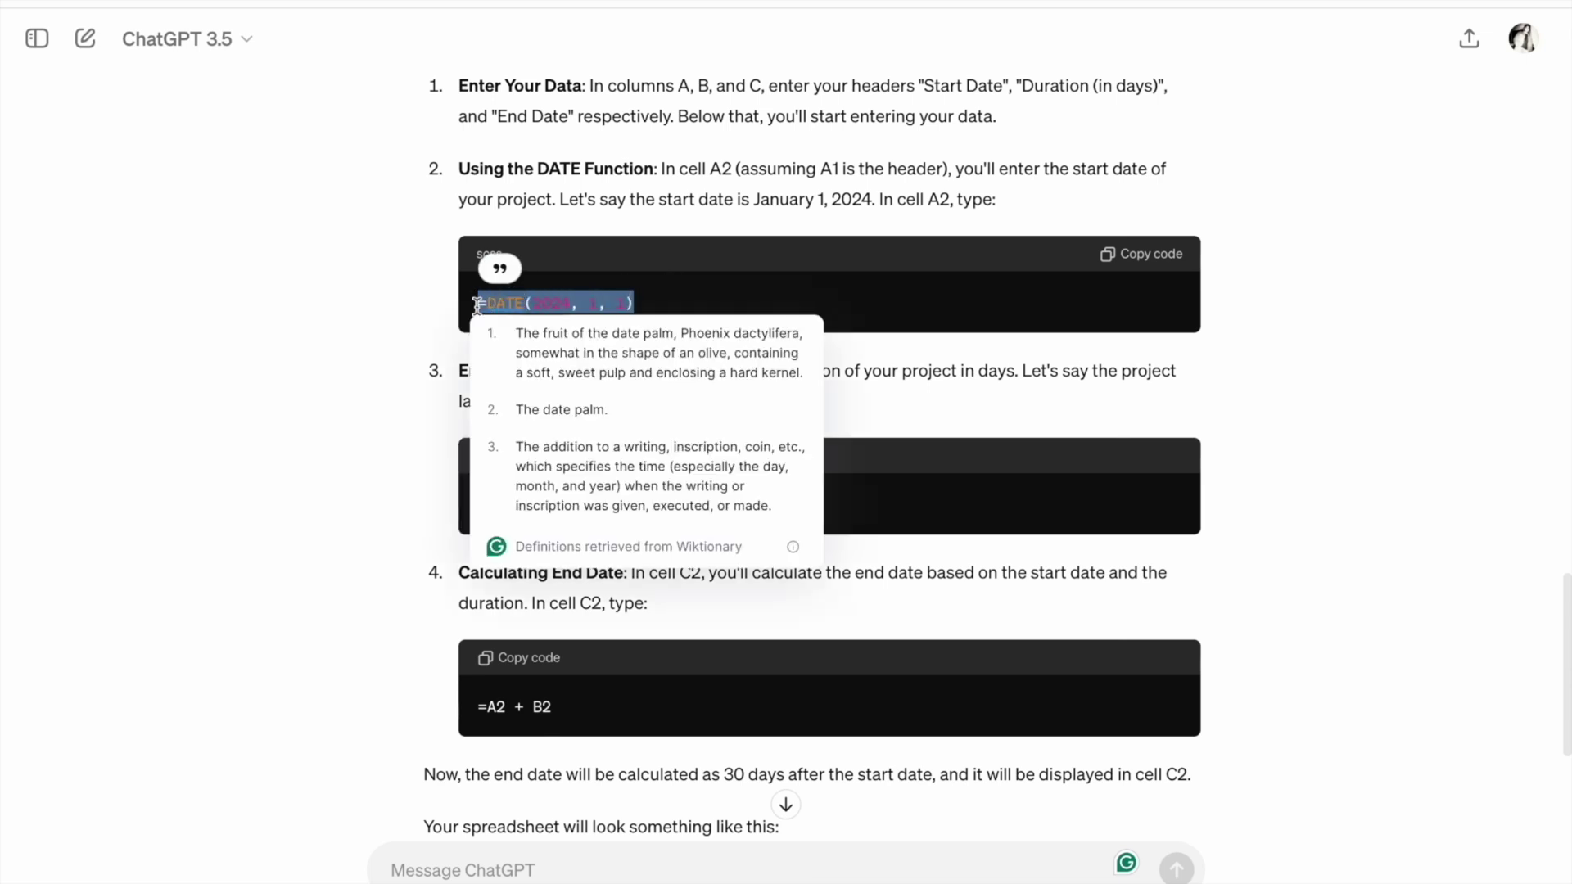
left_click(671, 295)
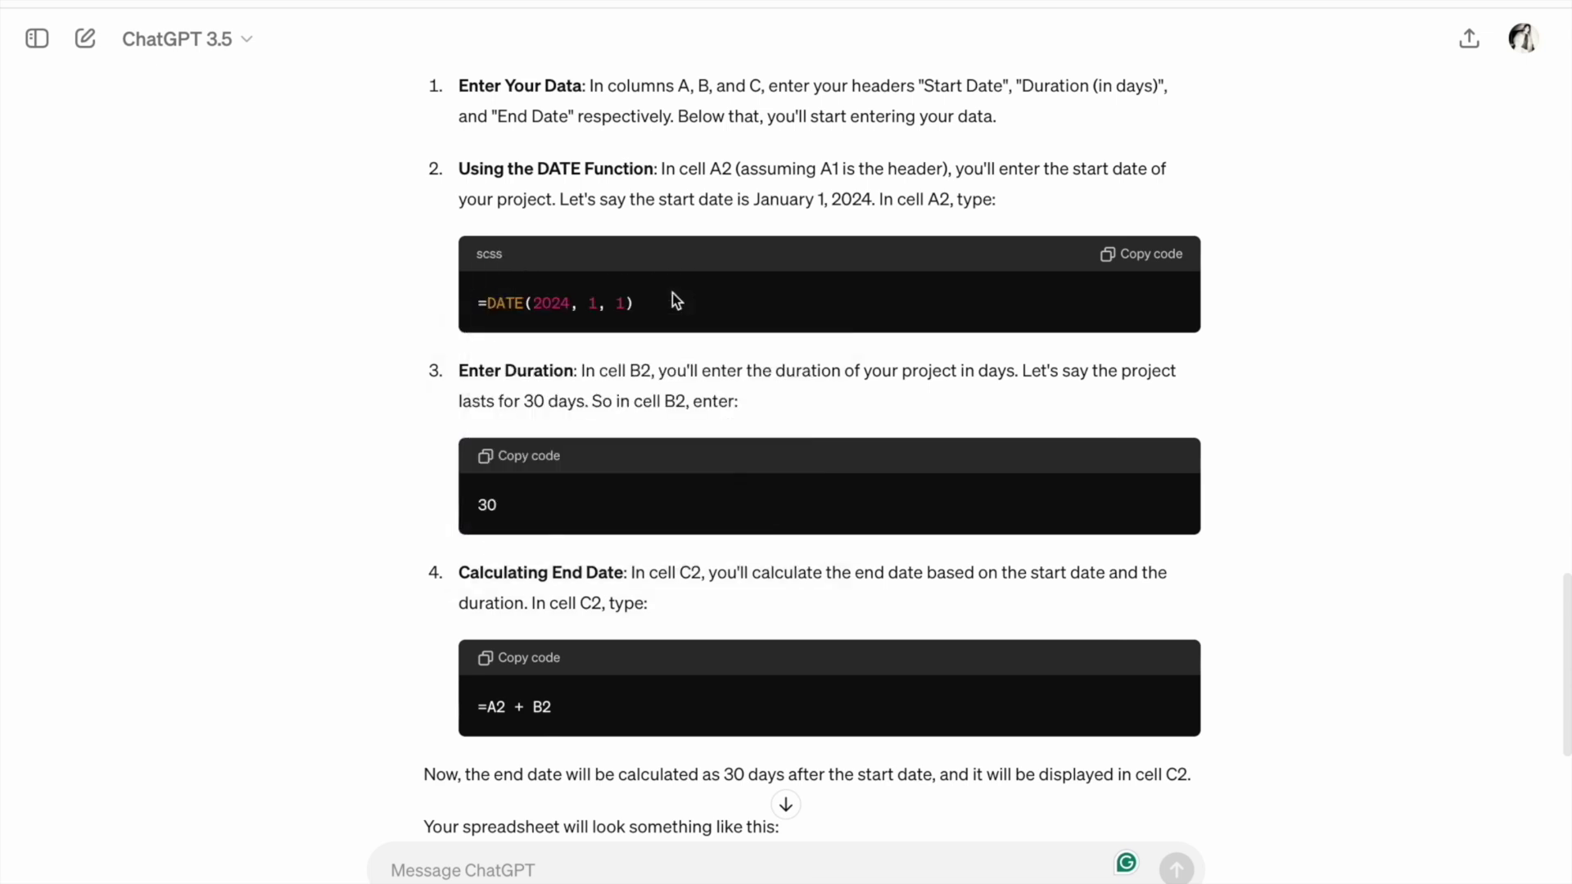
double_click(506, 303)
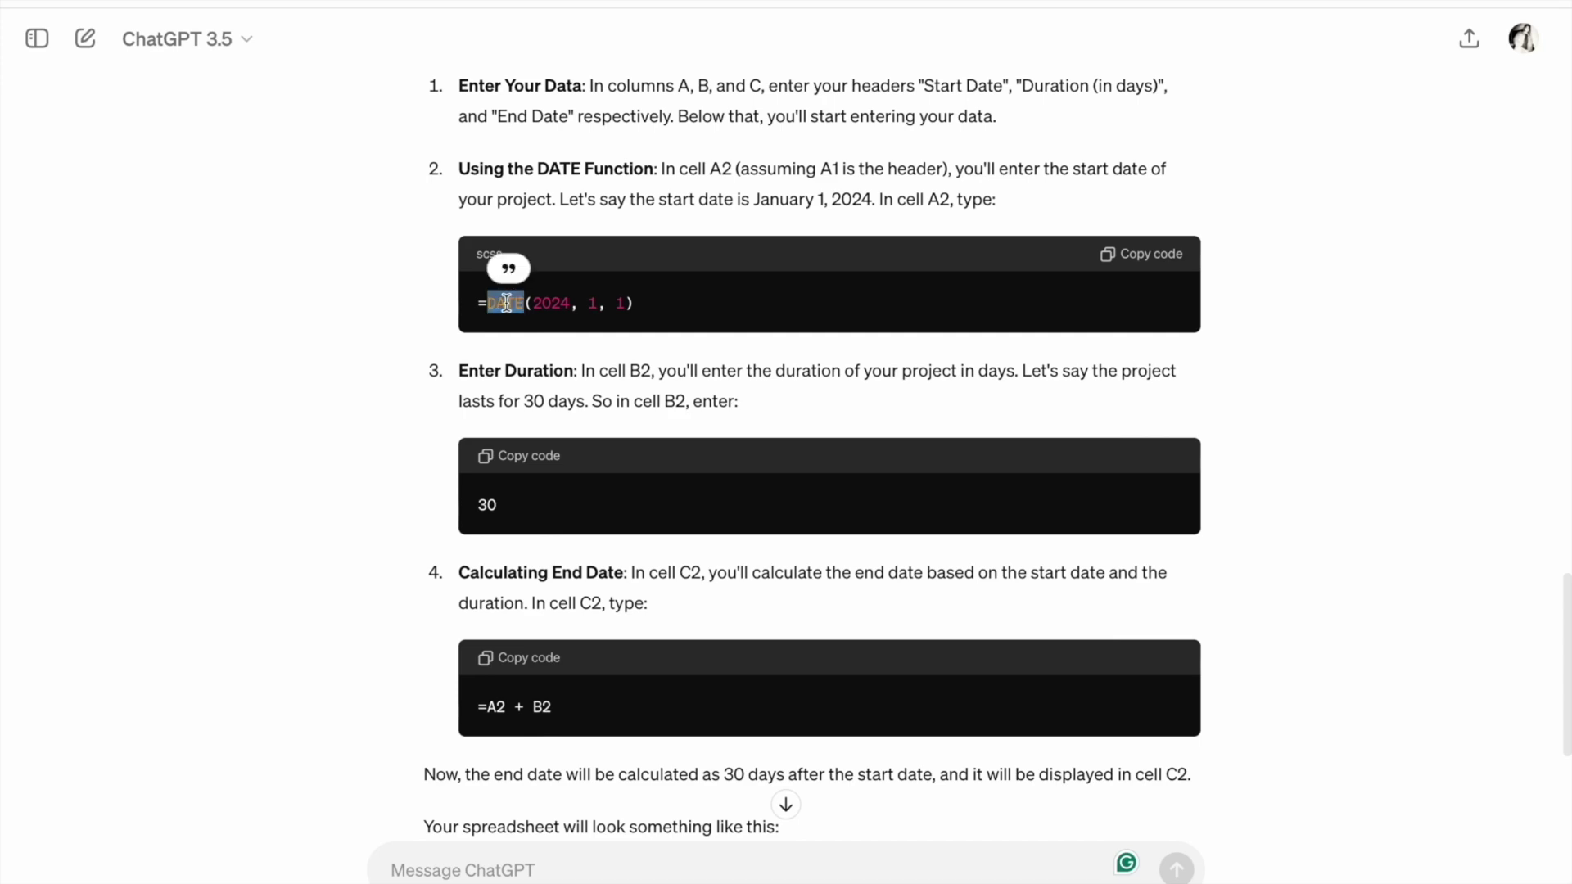
left_click(706, 306)
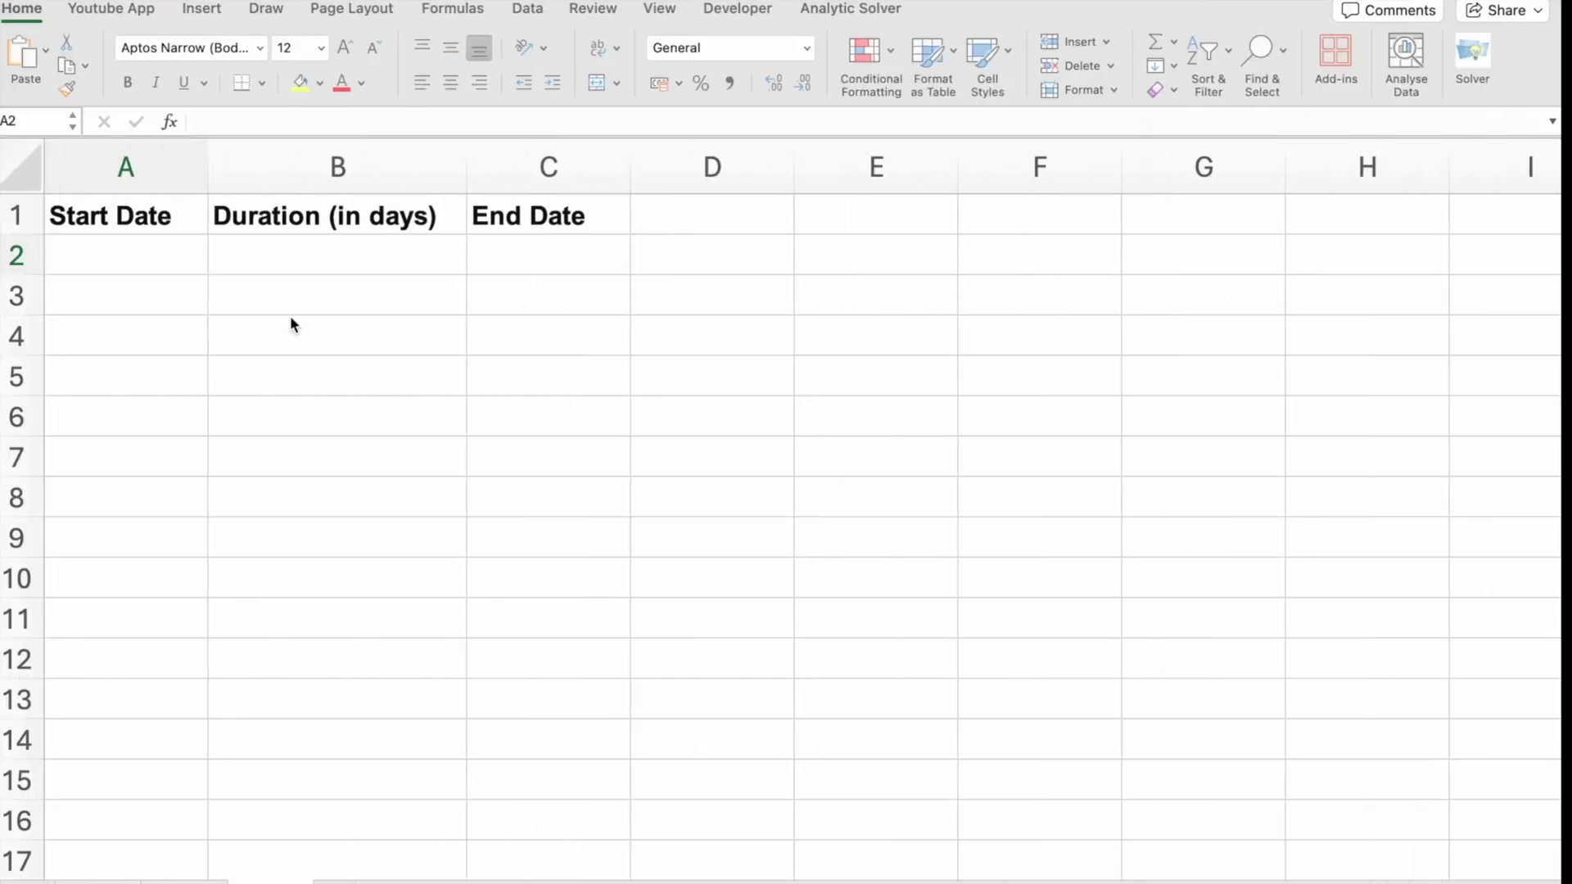
Step: Paste =DATE(2024, 1, 1) into A2 through the formula bar, showing 01/01/24
left_click(186, 247)
left_click(334, 123)
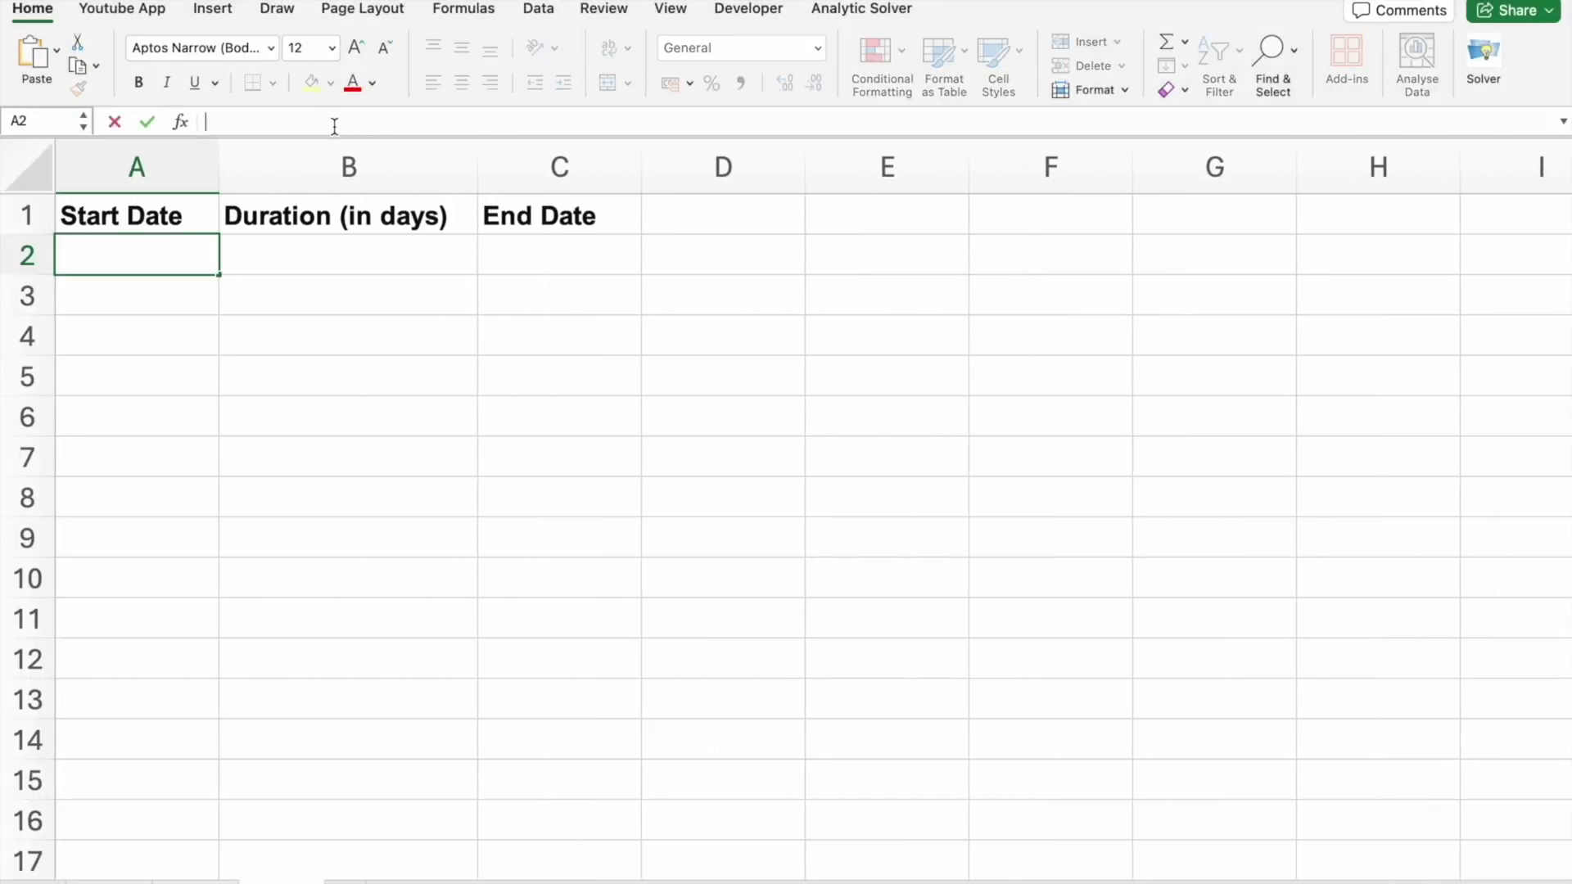
key("super+v")
left_click(302, 248)
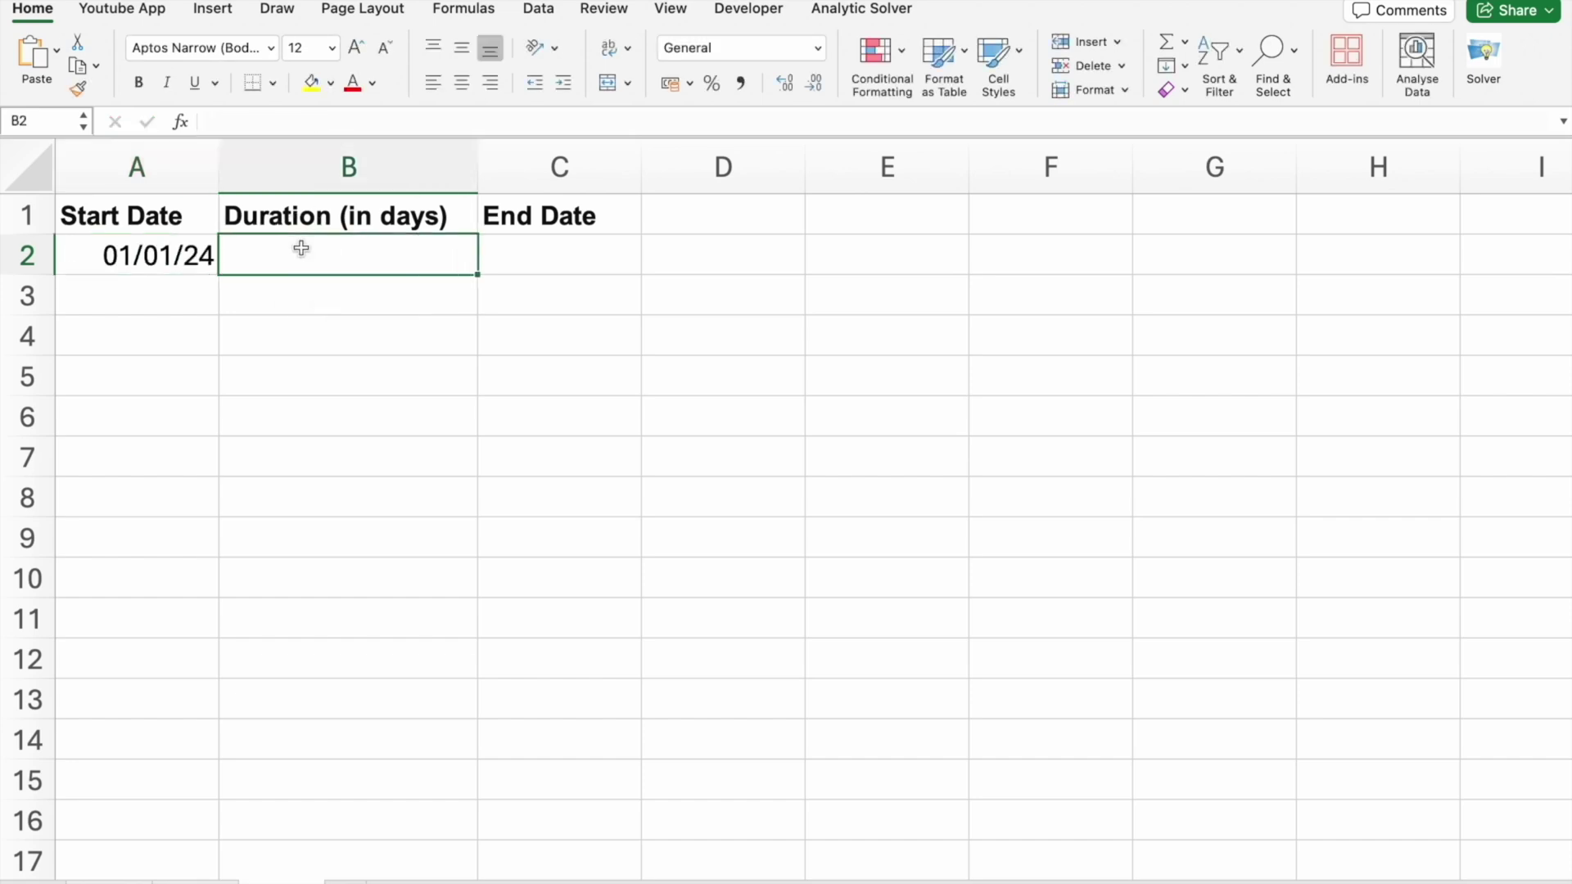
Step: Enter a 30-day duration in cell B2
left_click(189, 258)
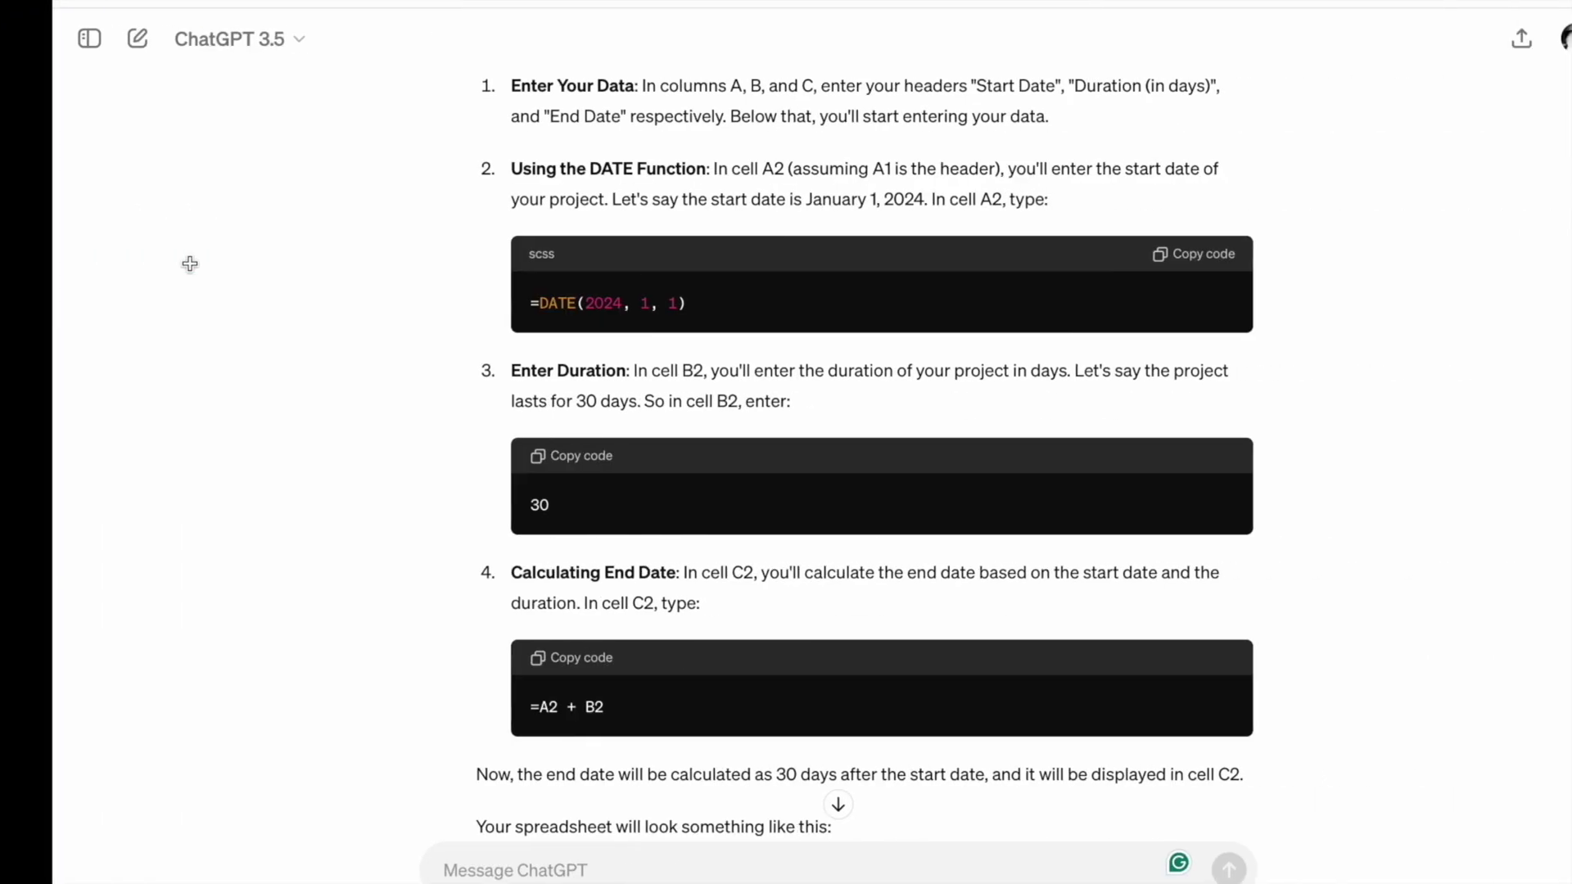
scroll(612, 265, "down", 2)
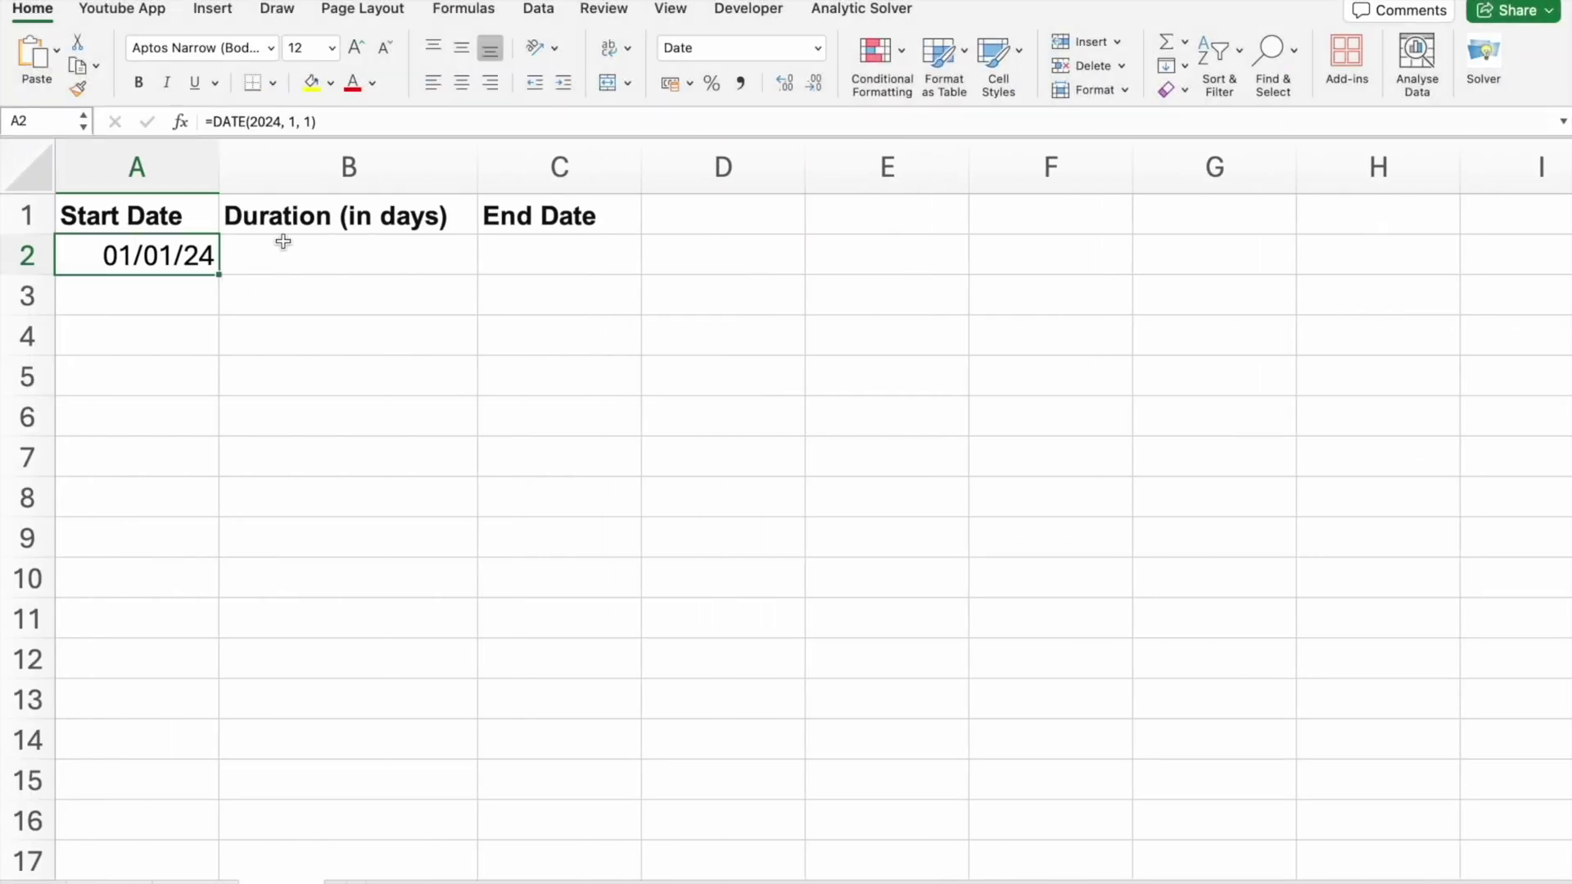
left_click(284, 251)
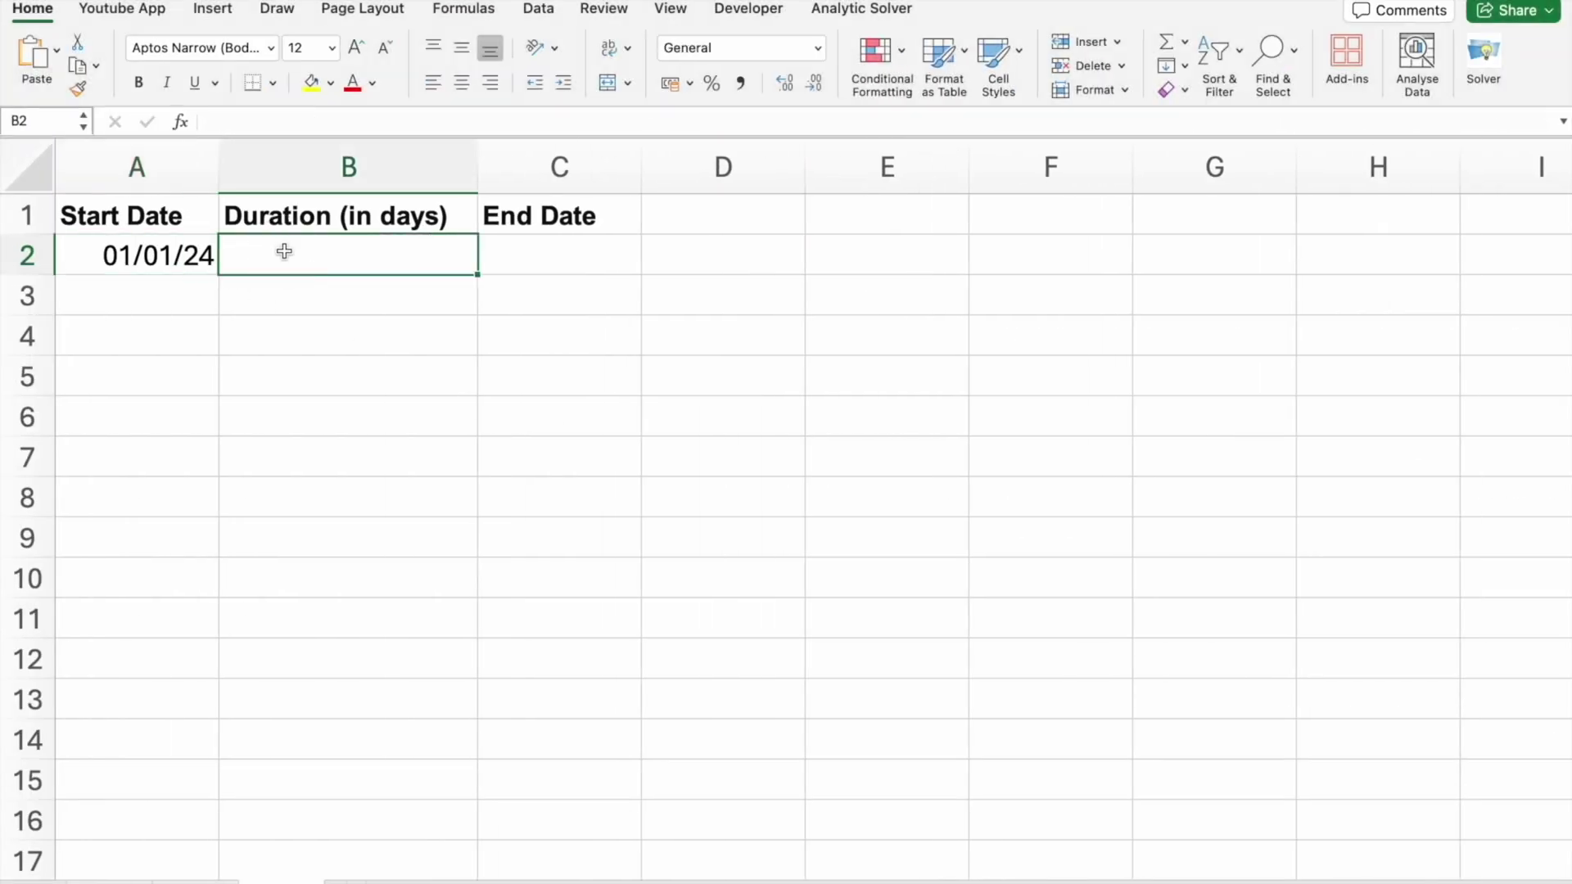
type("30")
left_click(551, 254)
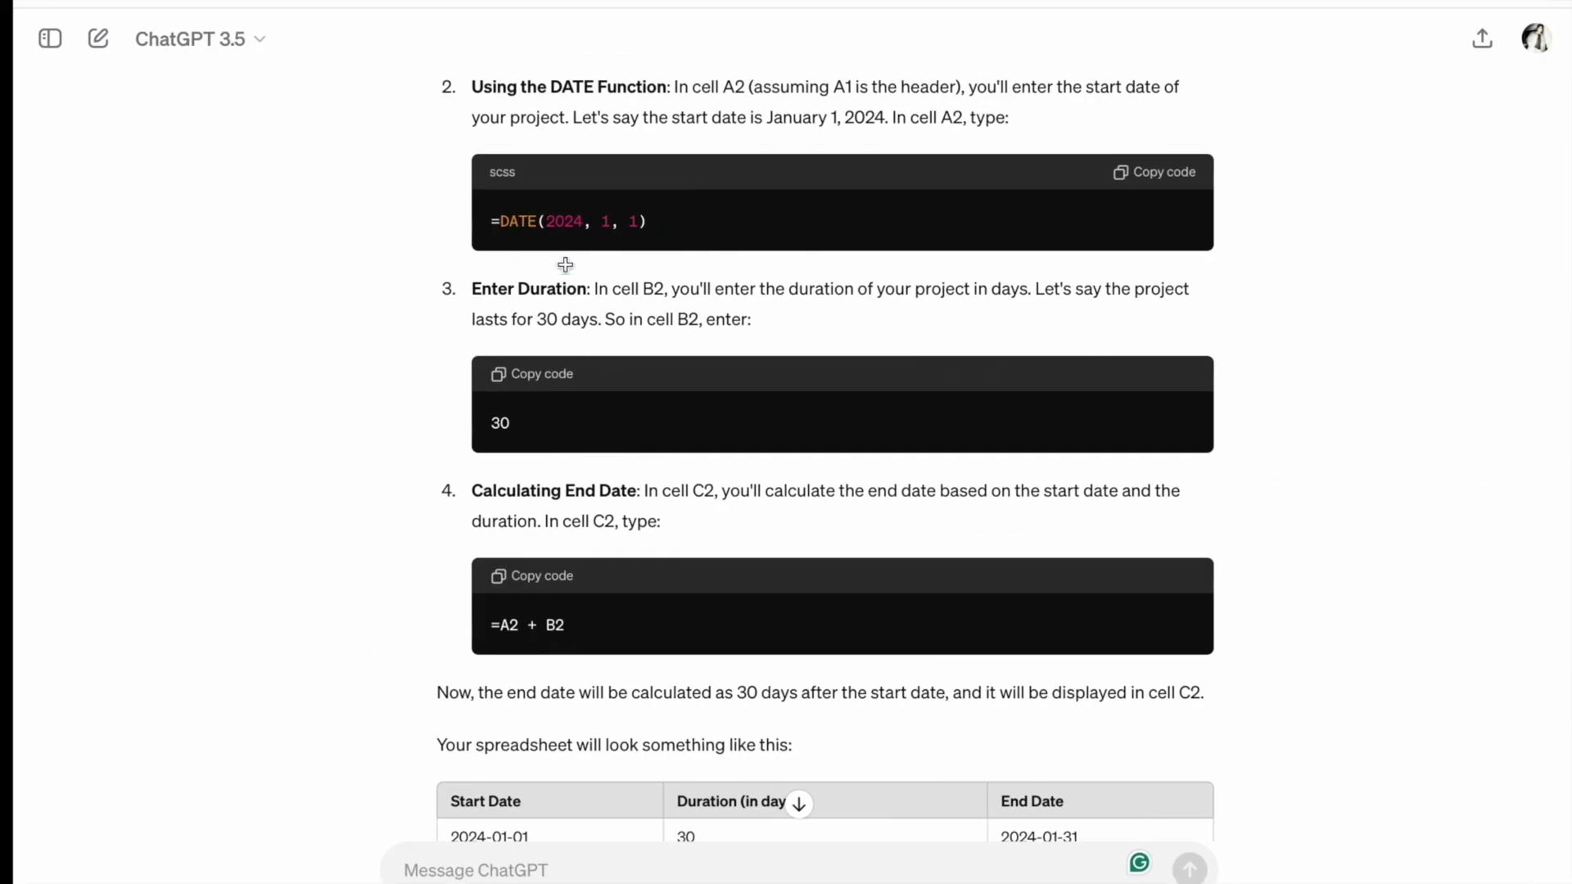
Step: Paste =A2 + B2 into C2 for the end date 31/01/24, then check the formulas
scroll(564, 474, "down", 3)
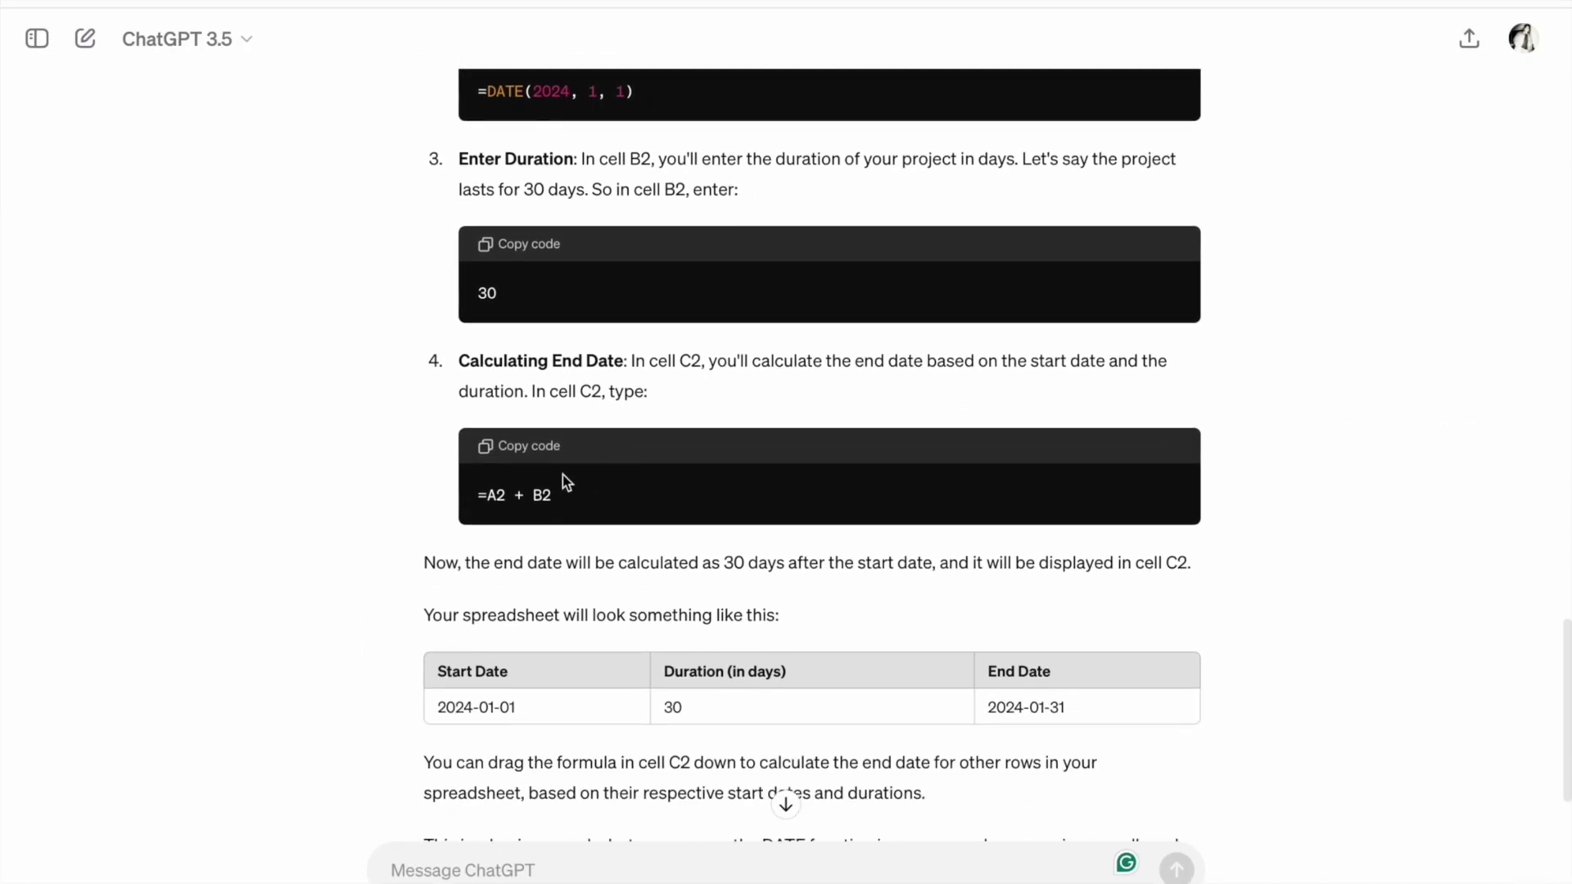
left_click_drag(478, 495, 549, 493)
key("super+c")
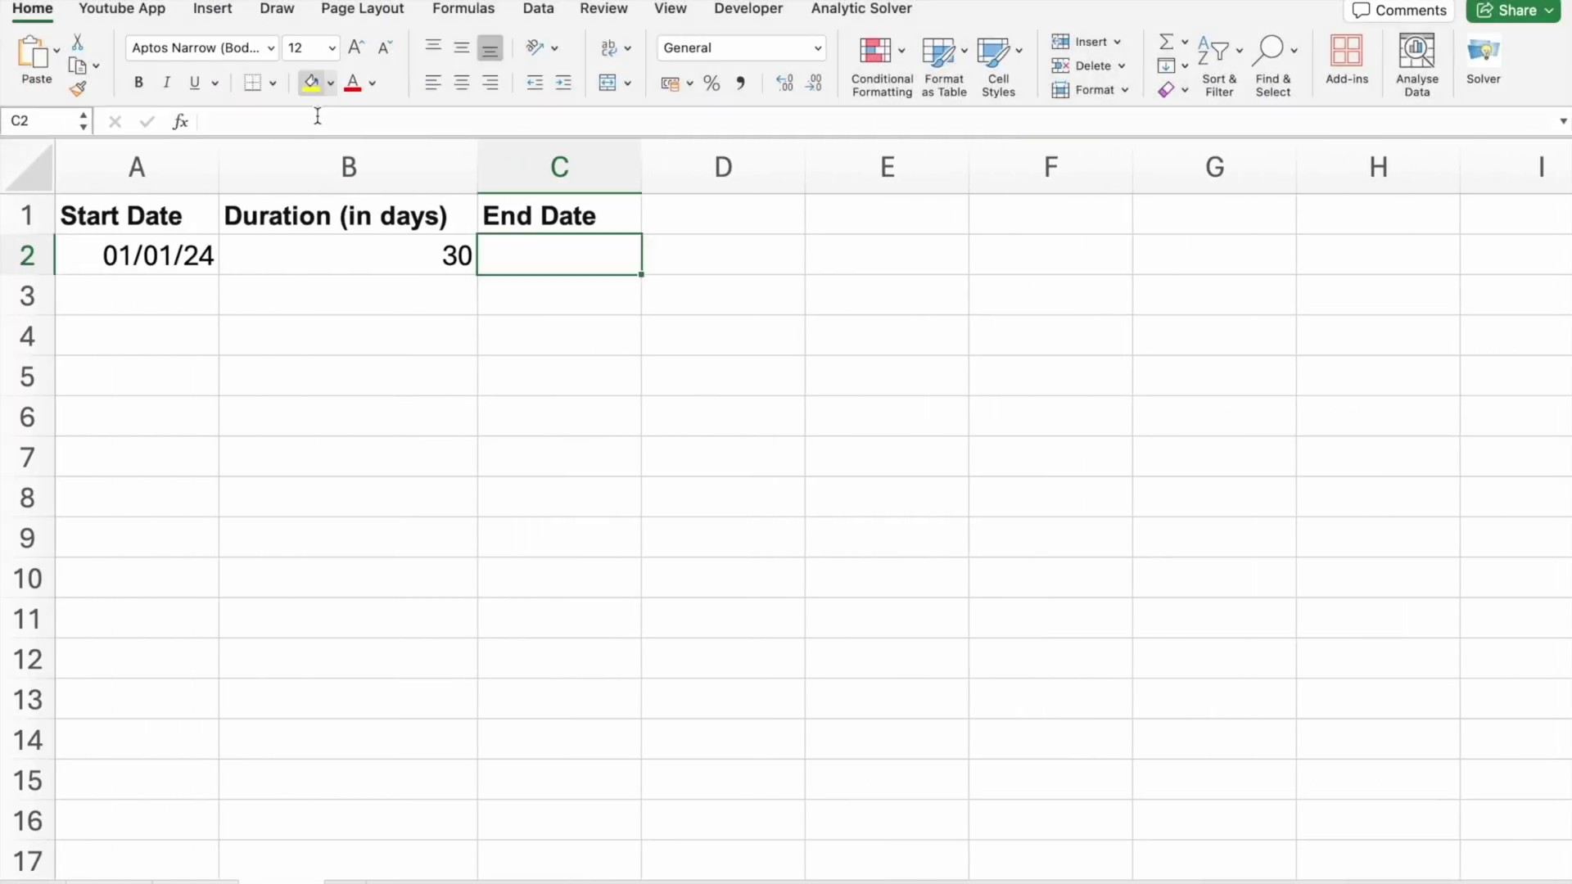
left_click(316, 119)
key("super+v")
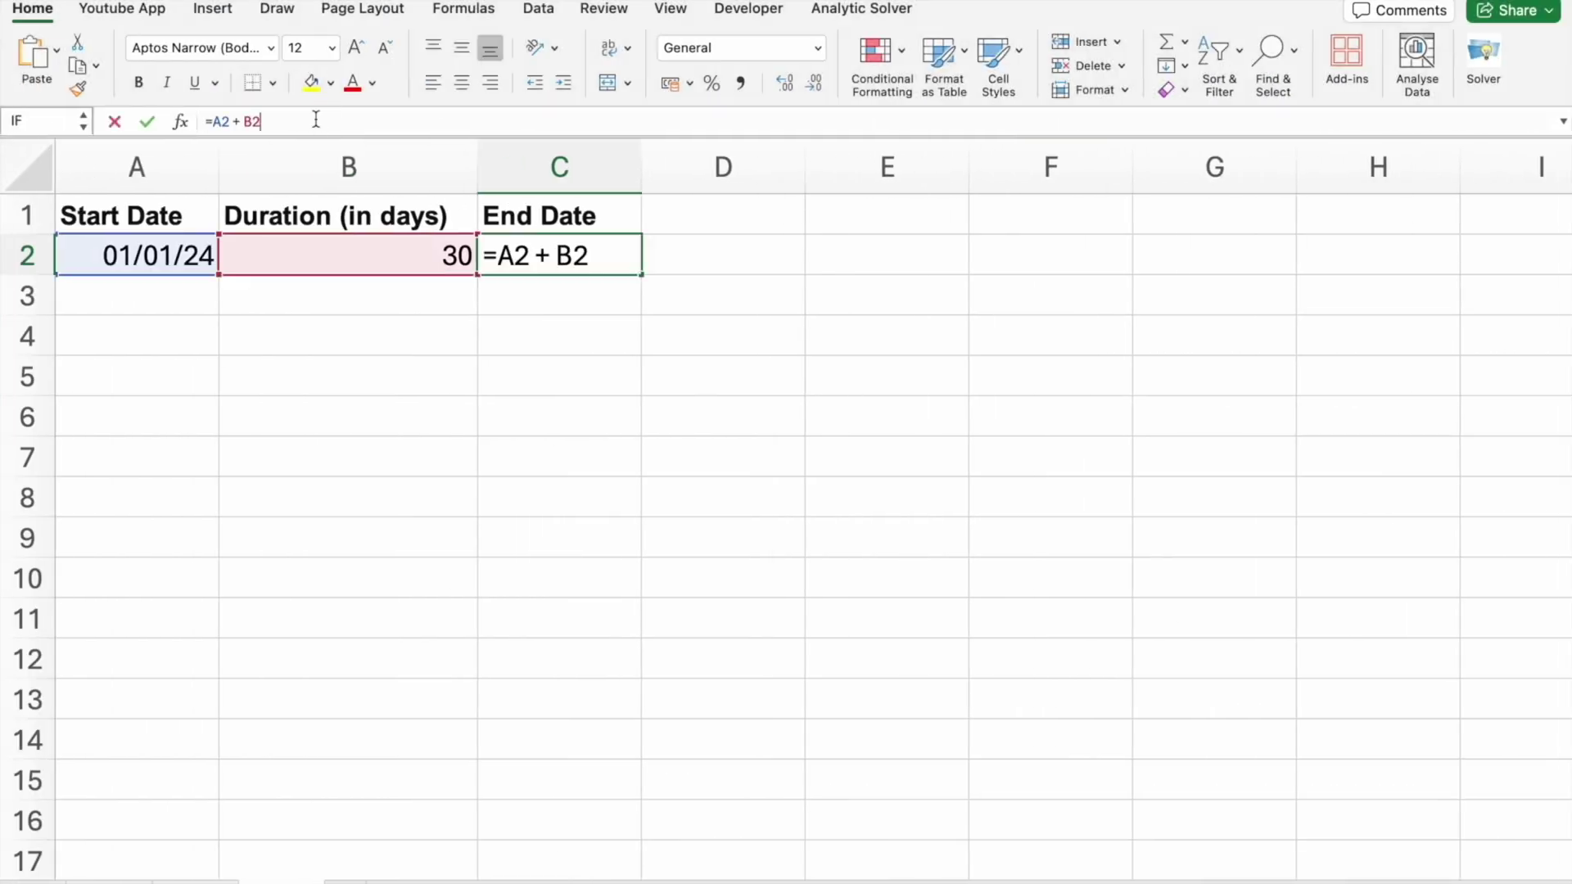
key("Return")
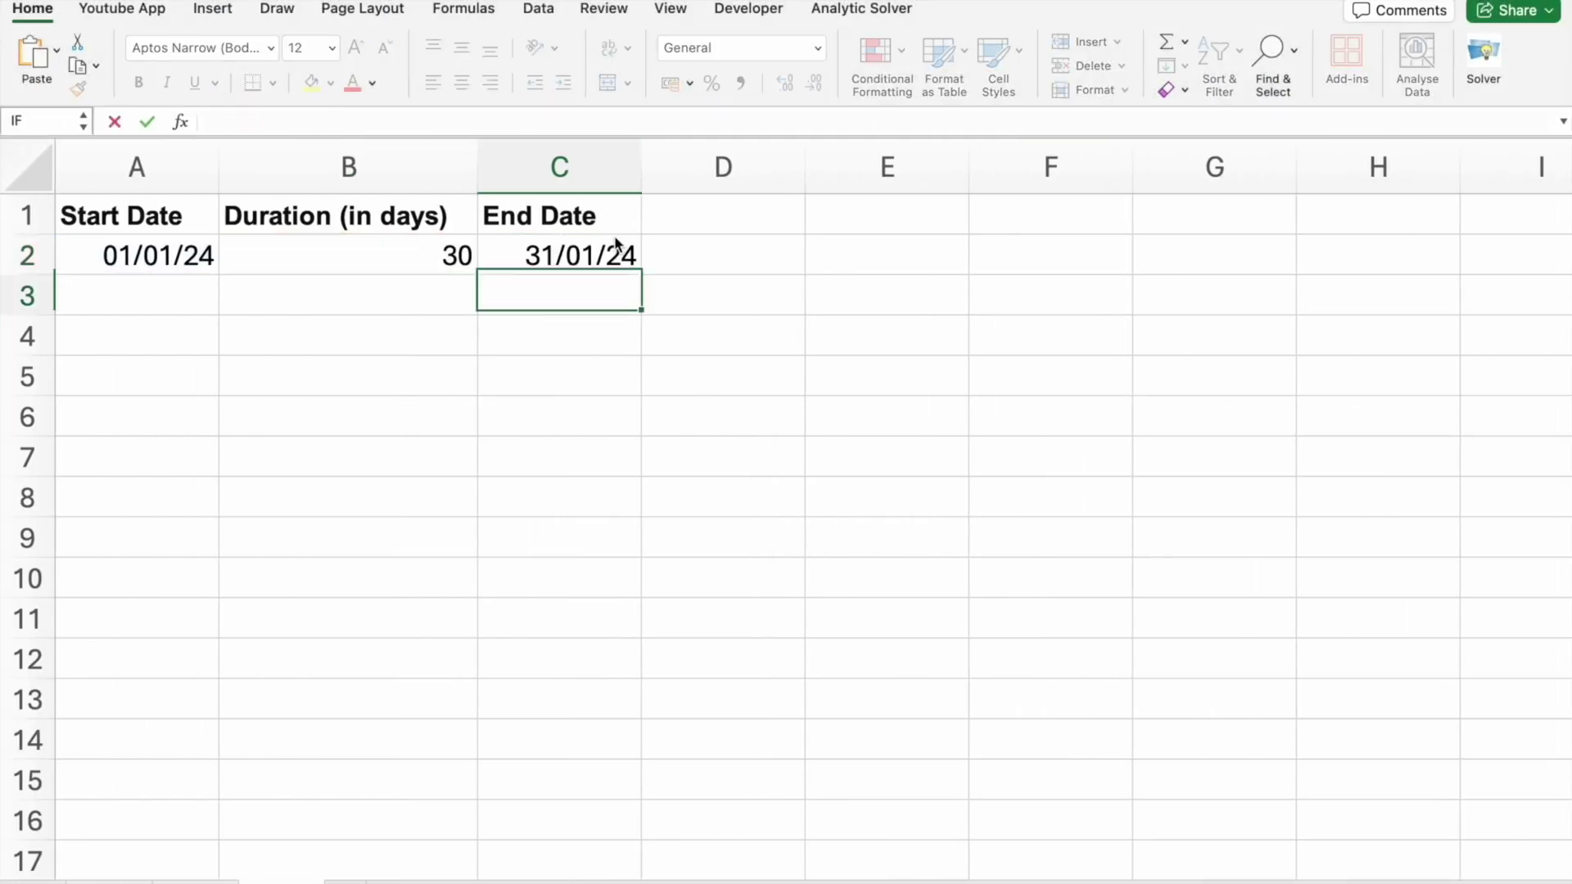
left_click(580, 256)
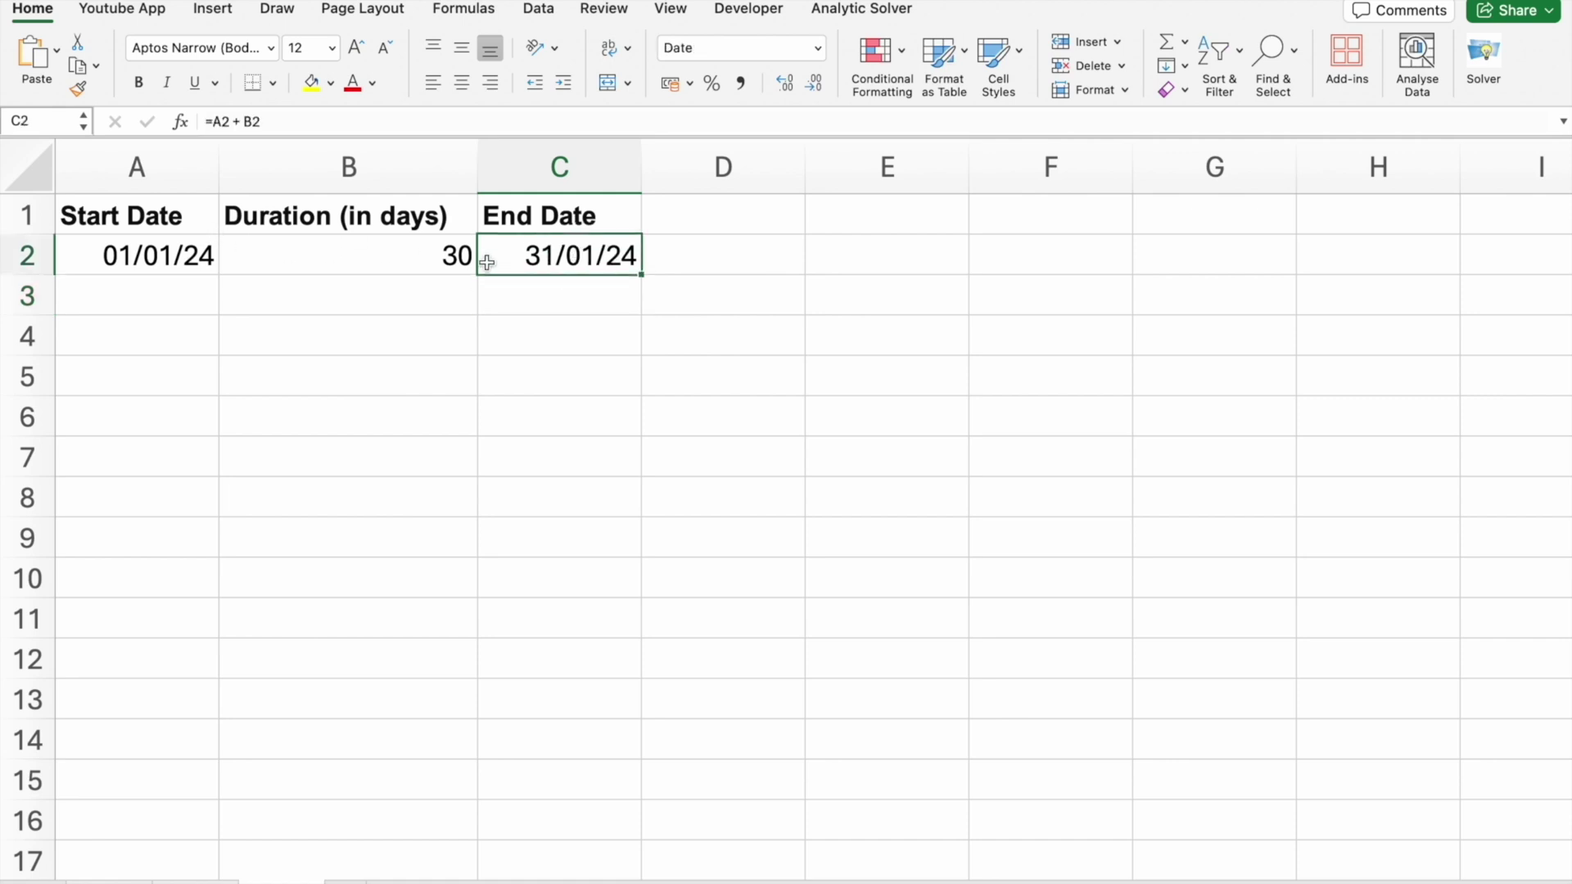
left_click(121, 260)
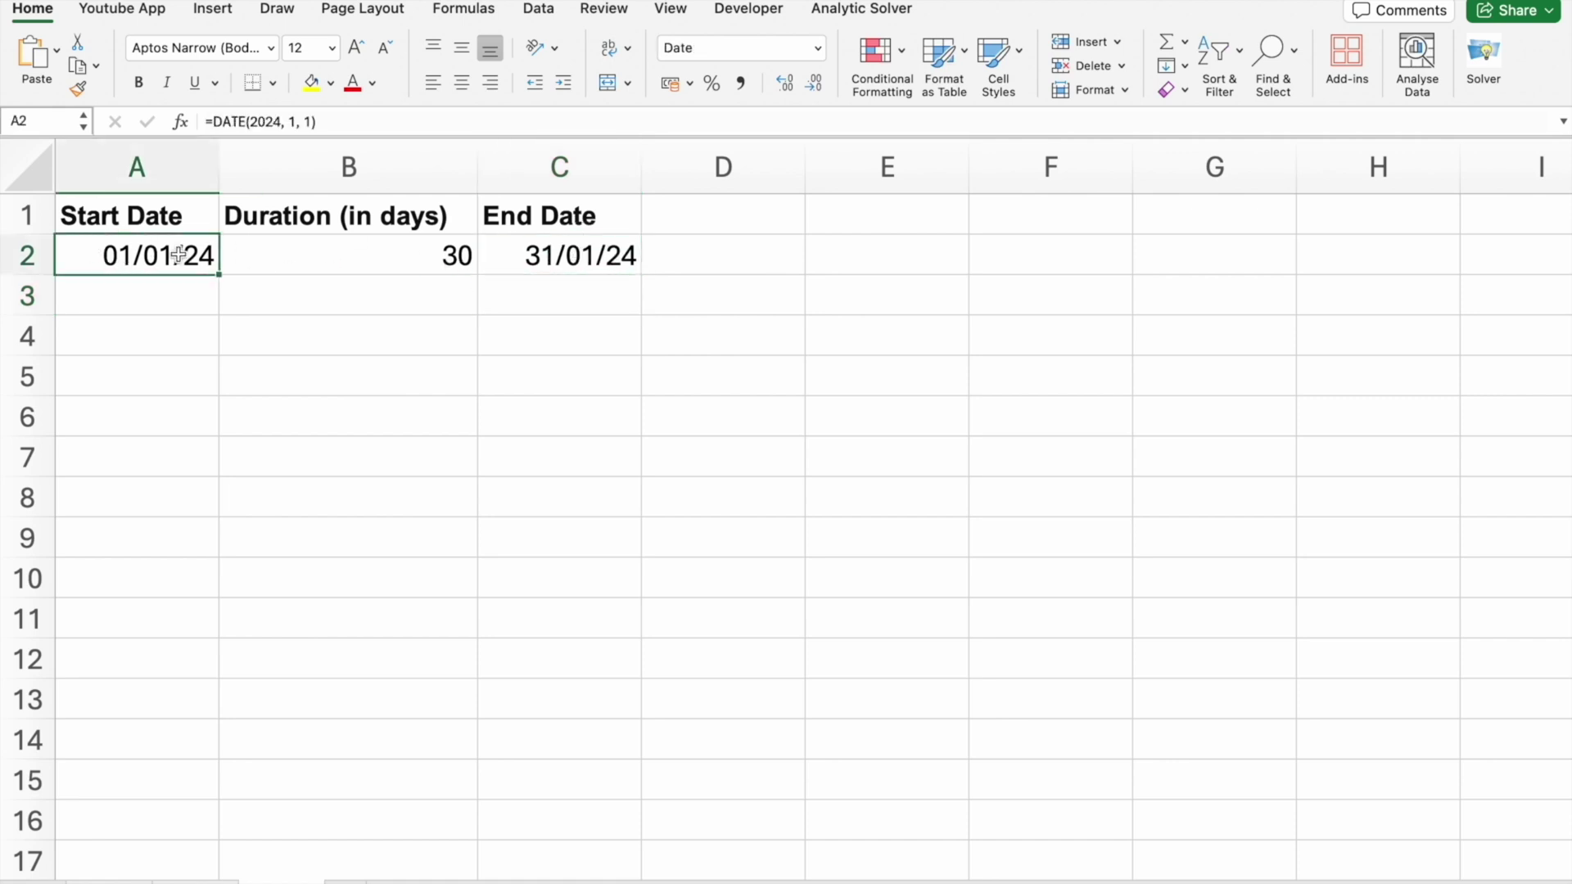
left_click(532, 256)
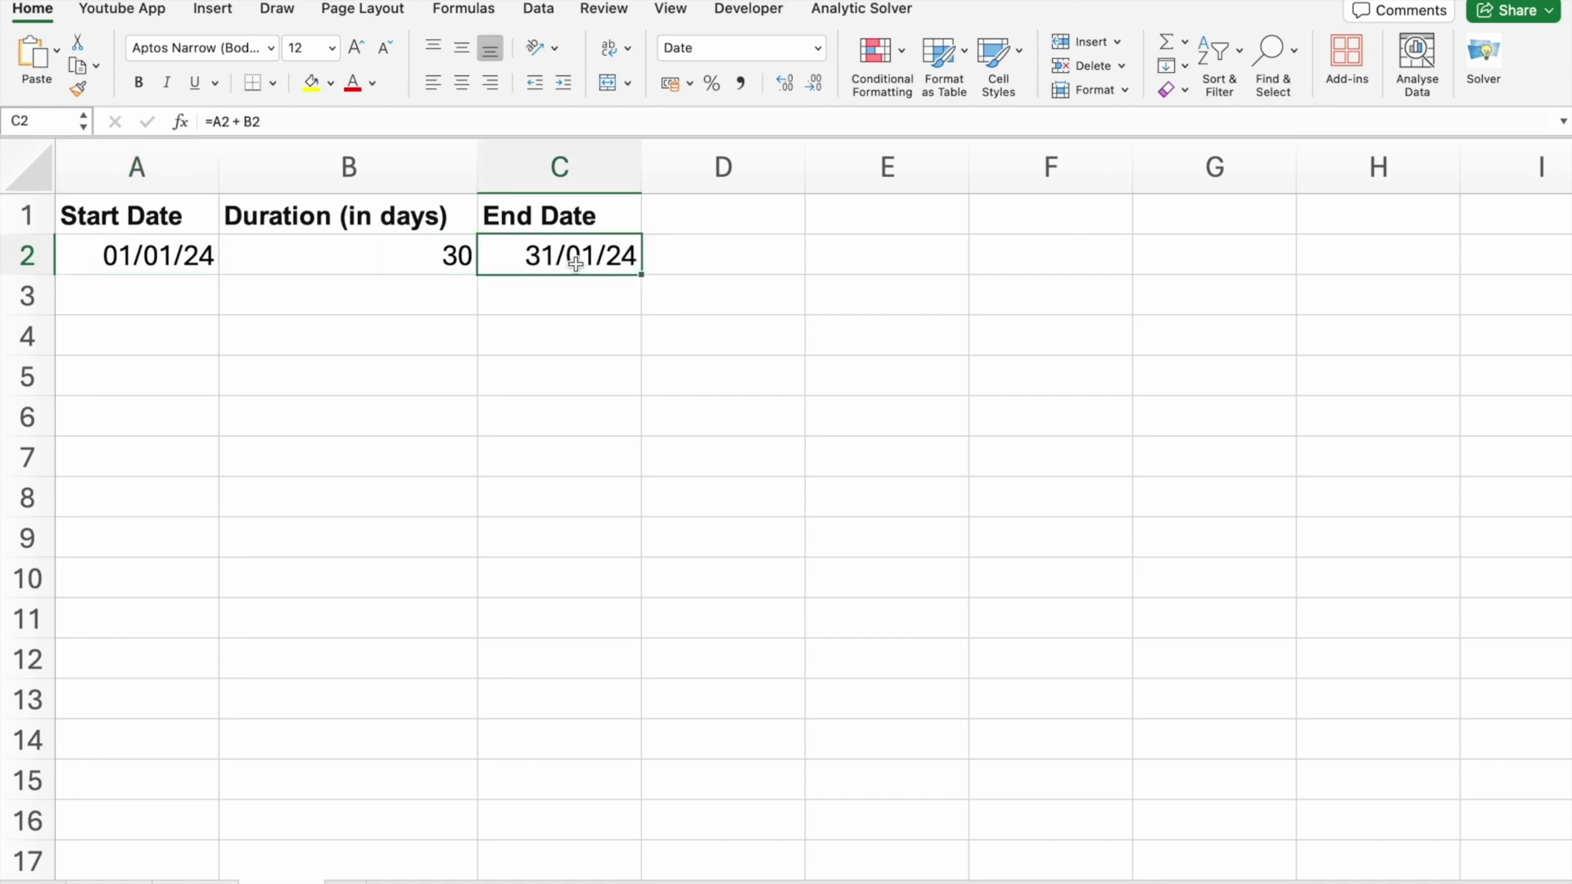
left_click(450, 302)
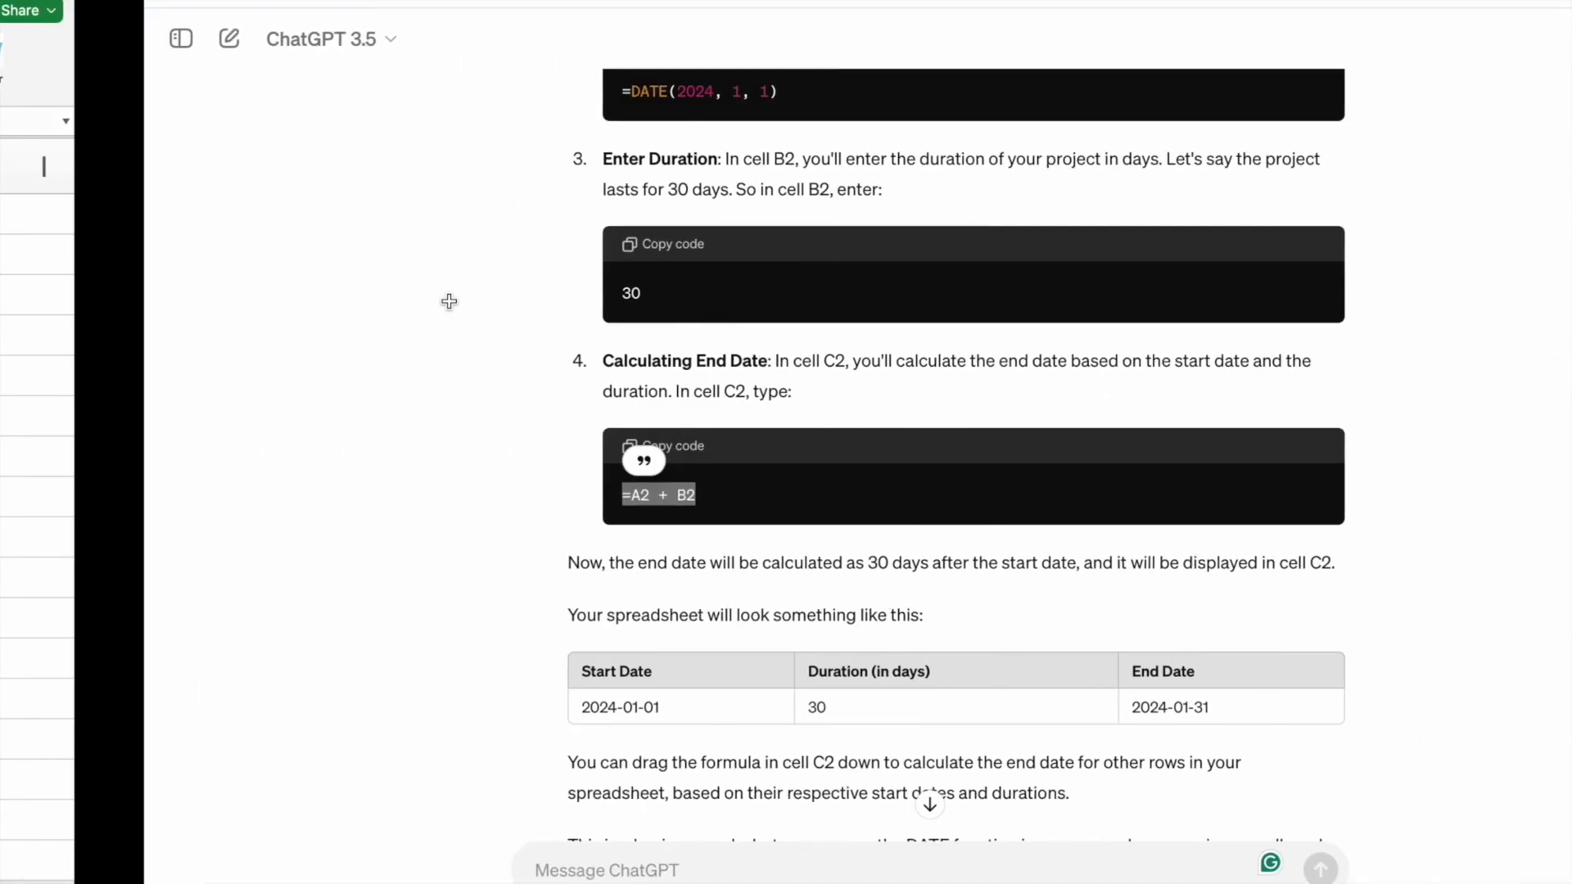
Step: Ask ChatGPT for a TIME function example in Excel using dummy data
type("Can you help")
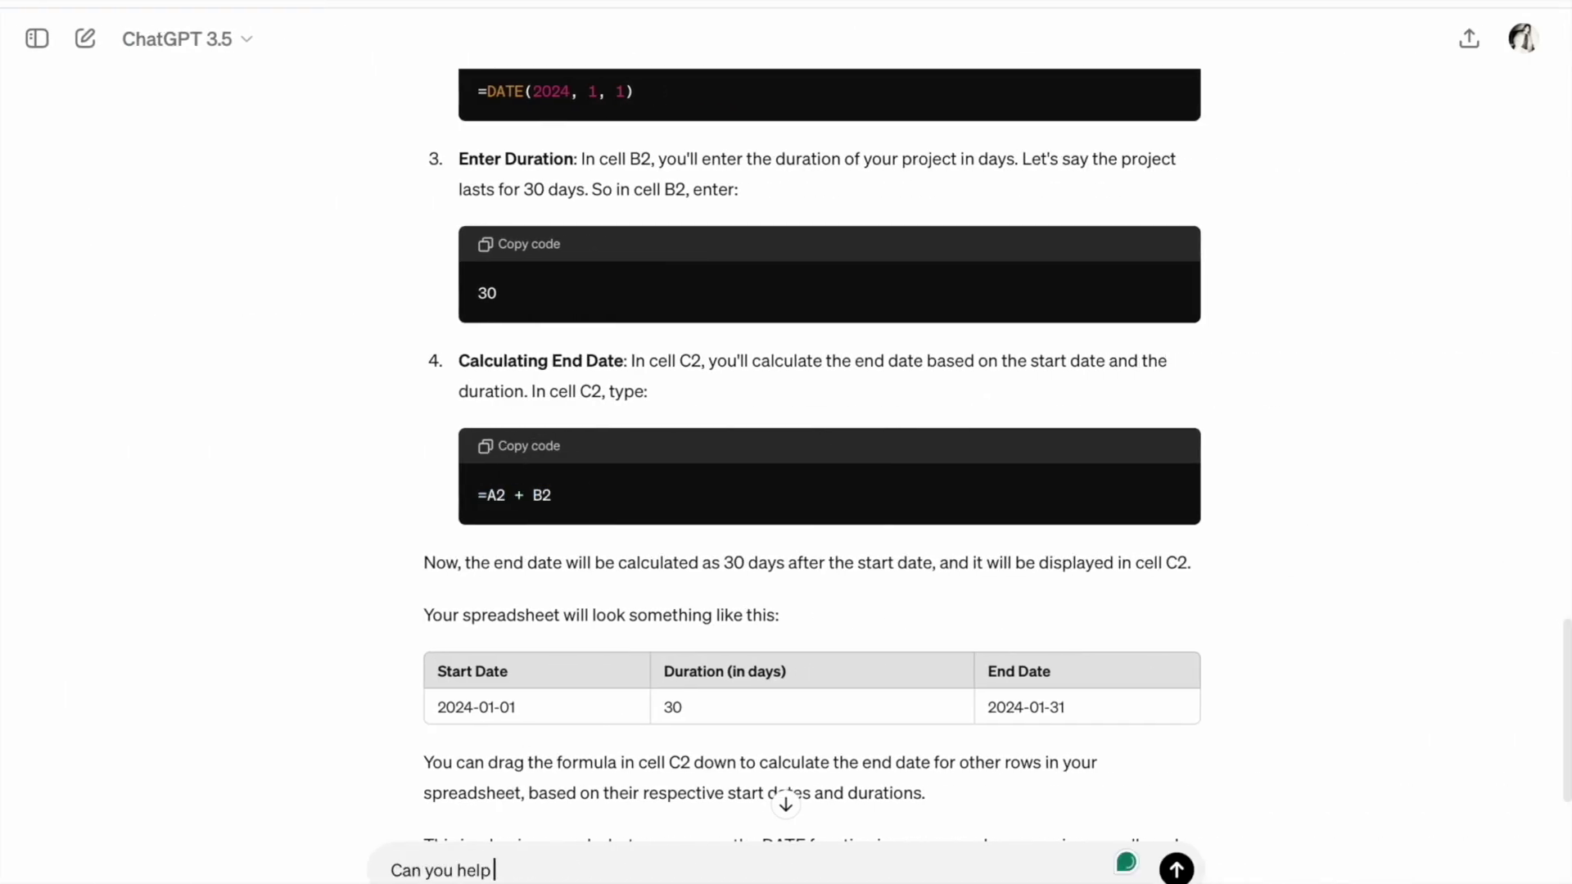
type(" me with an example on TIME")
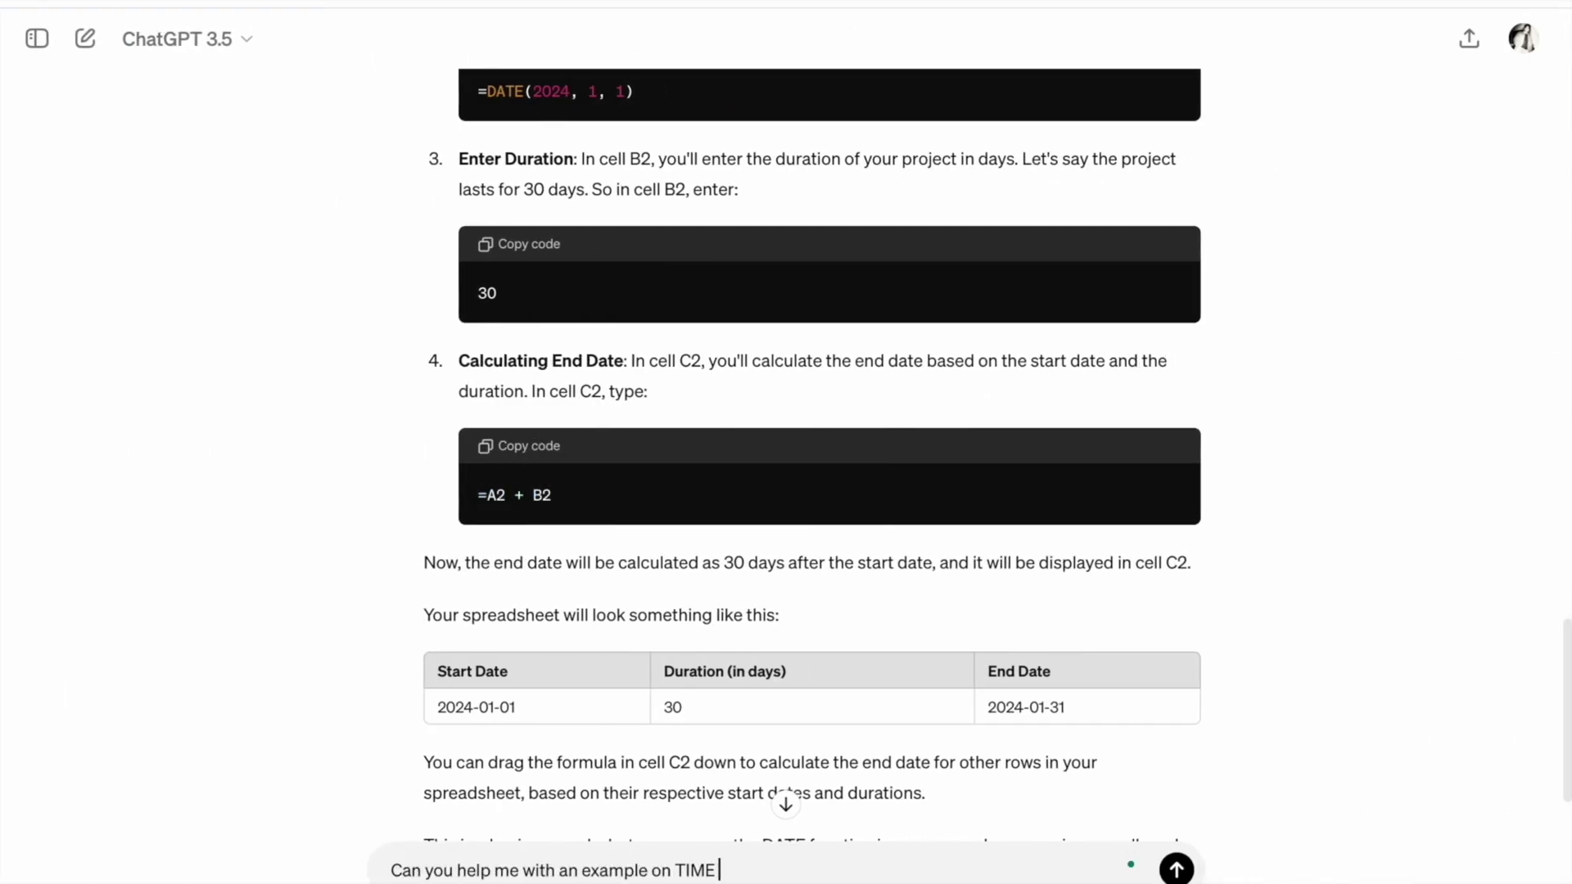
type(" function in Excel using some dummy data.")
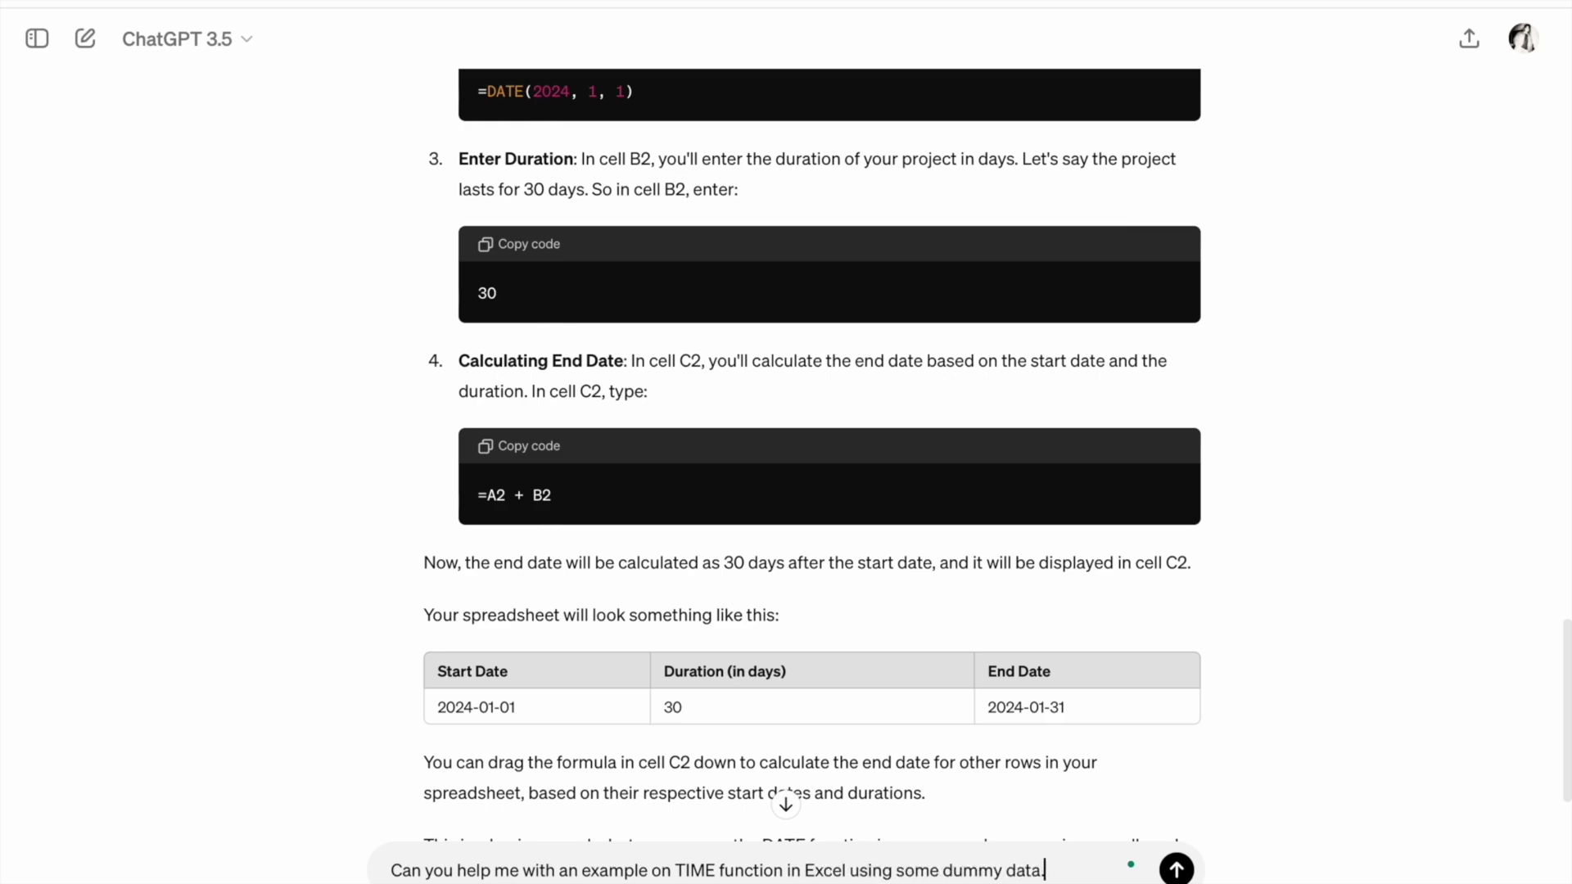
key("Return")
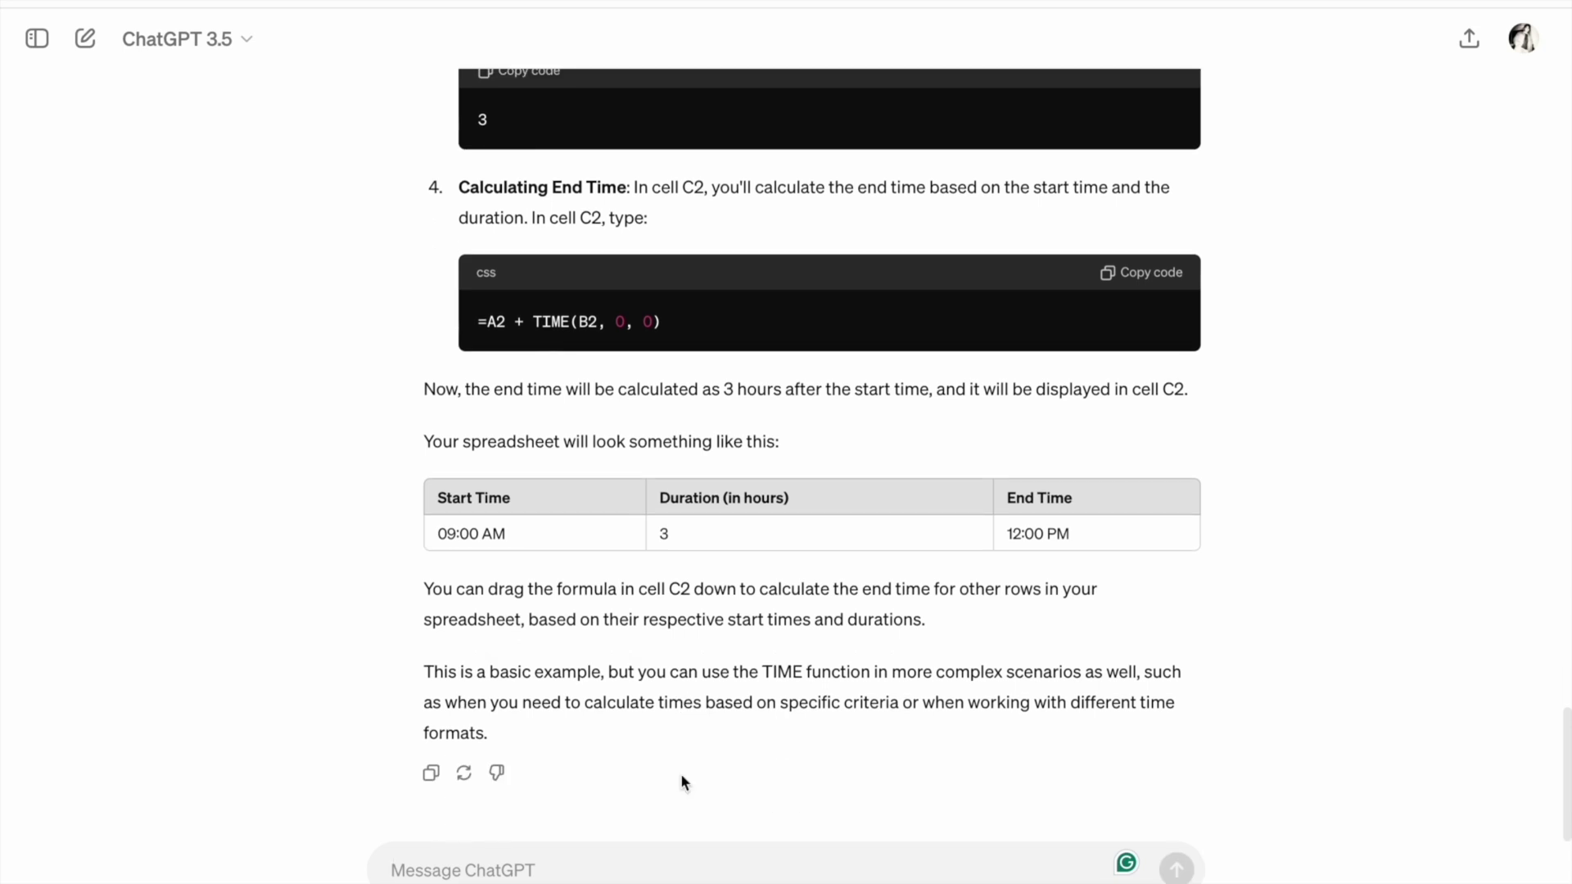
scroll(682, 778, "up", 7)
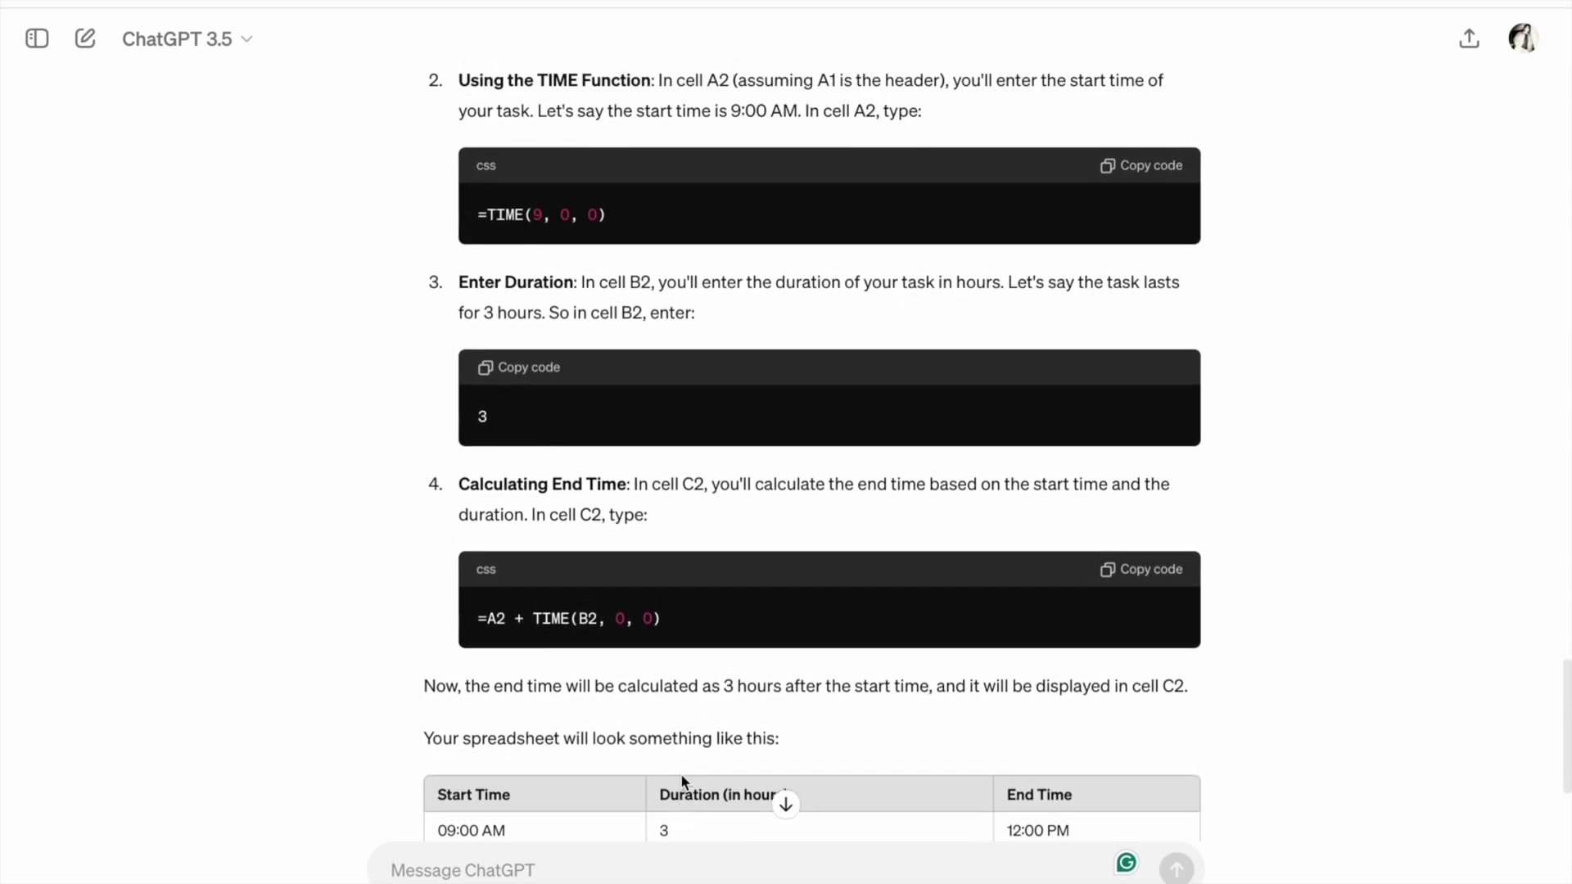
scroll(681, 778, "up", 1)
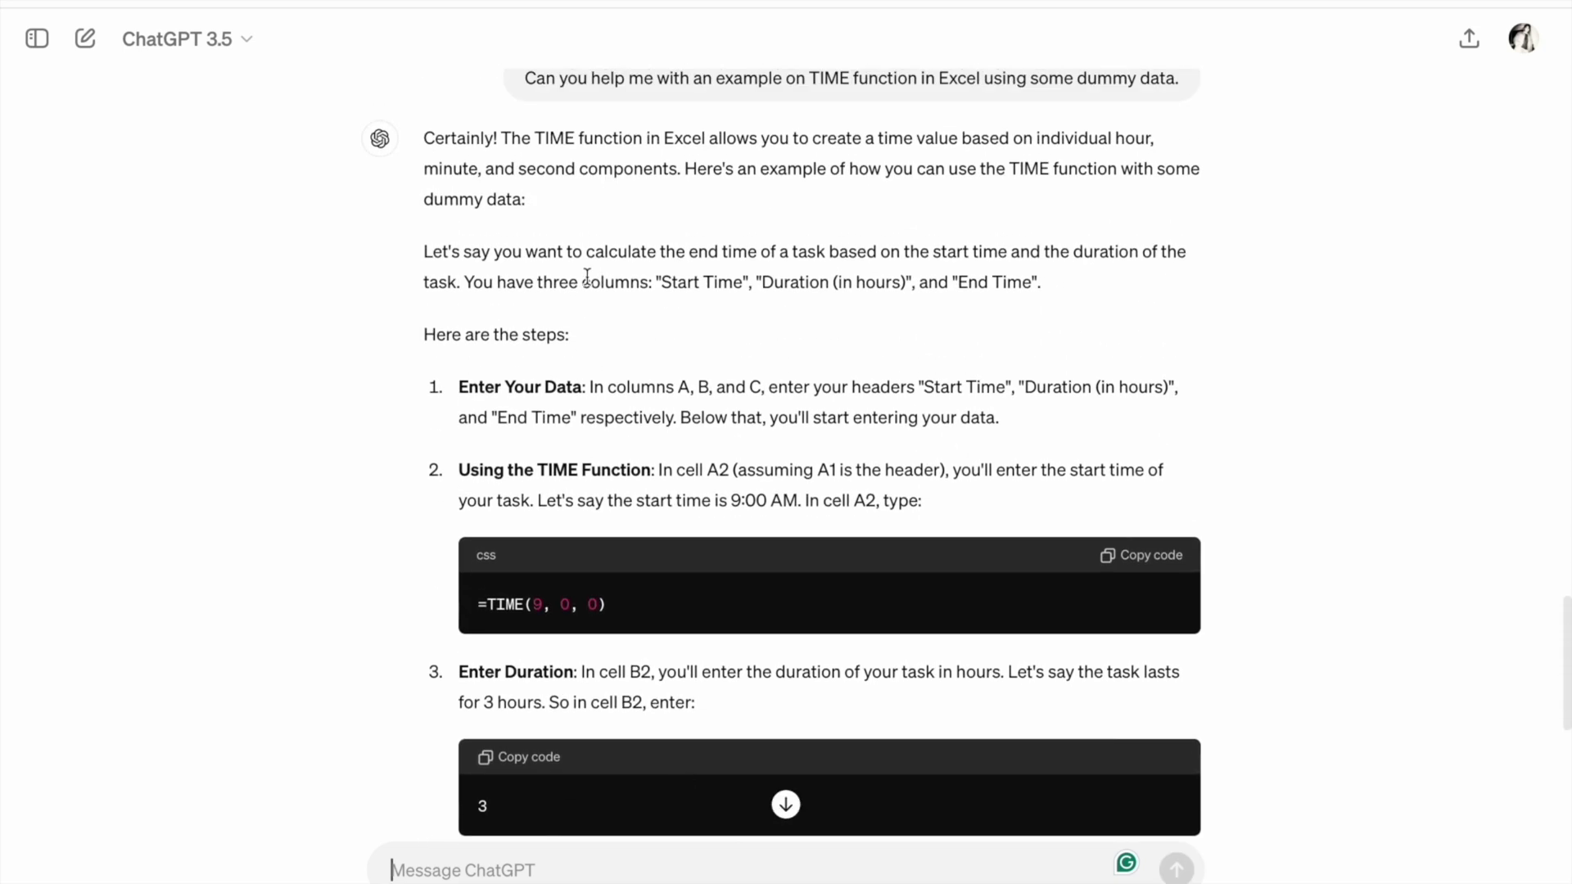
Step: Read the answer, highlighting the end-time and start-time phrases and the Start Time and Duration names
left_click(565, 254)
left_click_drag(564, 253, 681, 255)
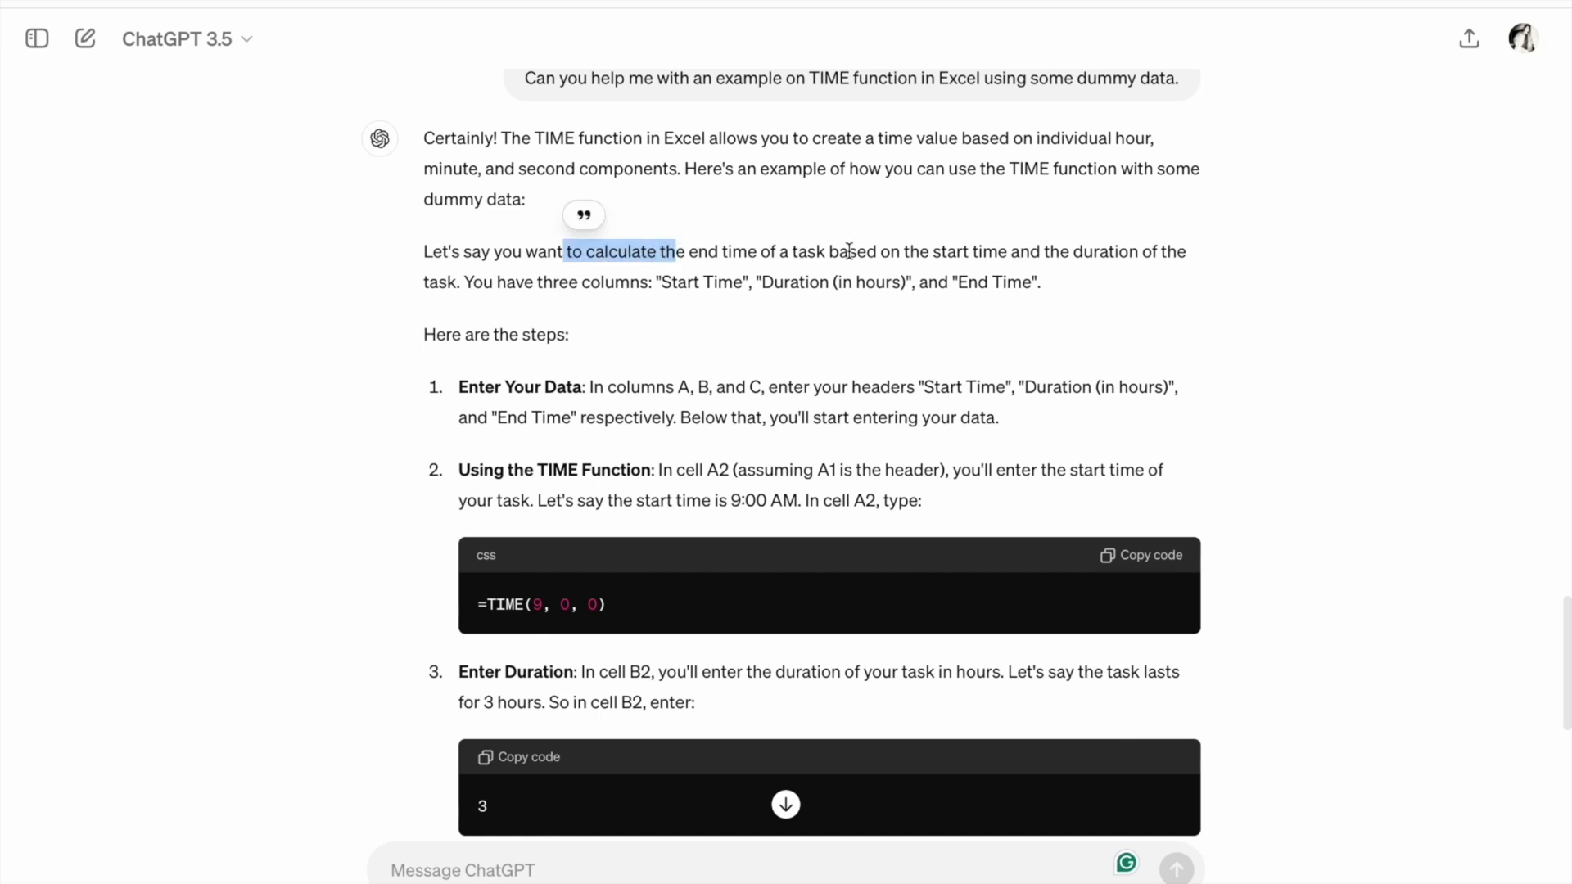
left_click_drag(878, 251, 999, 251)
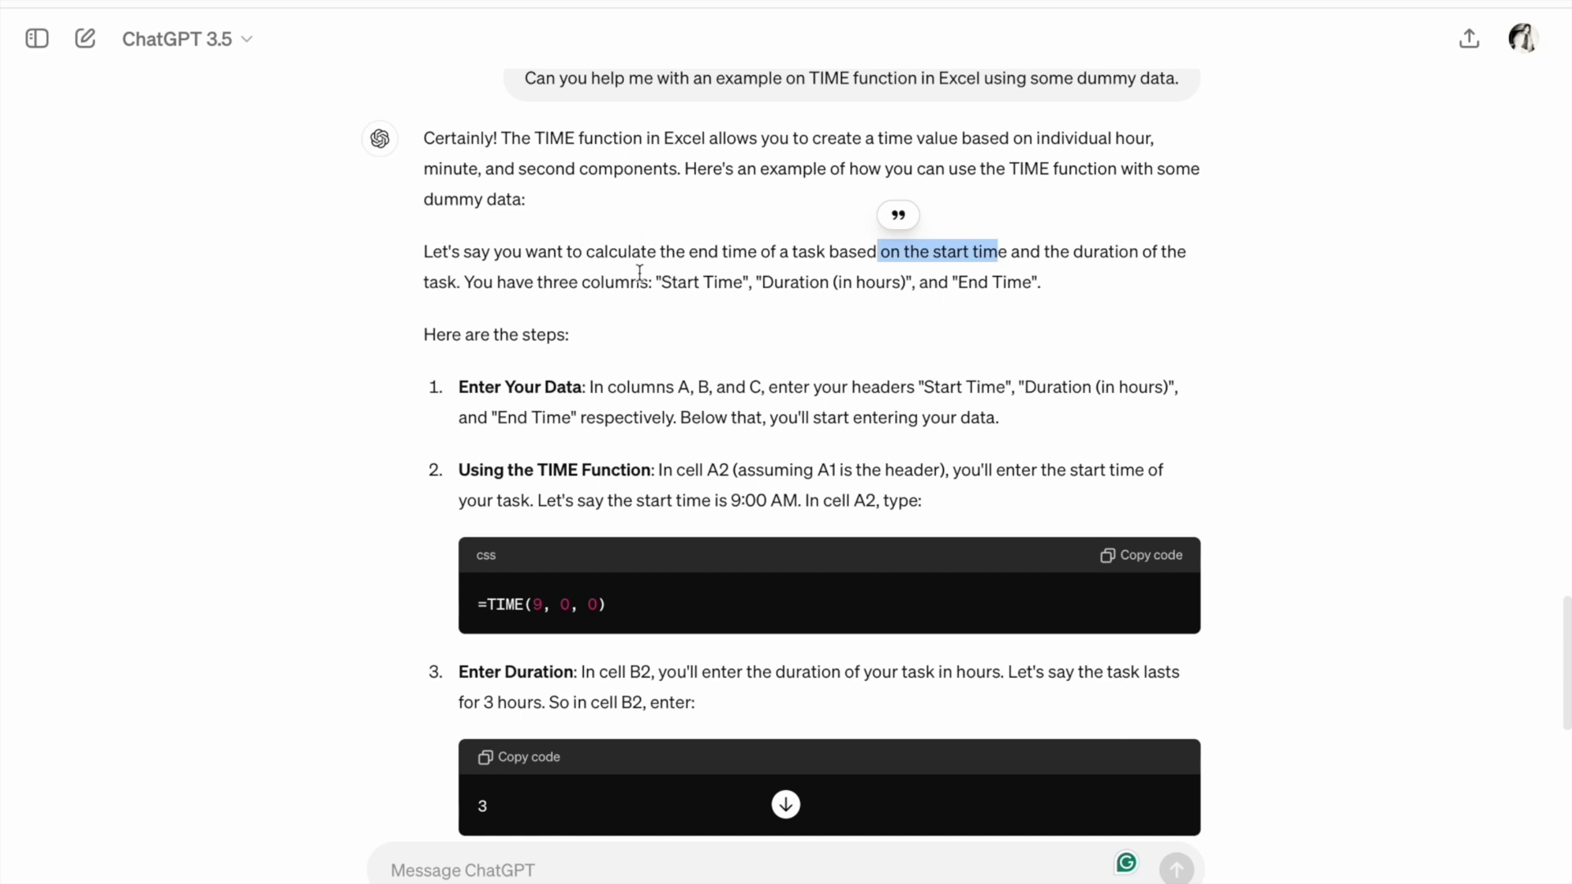
left_click_drag(663, 281, 729, 281)
double_click(800, 280)
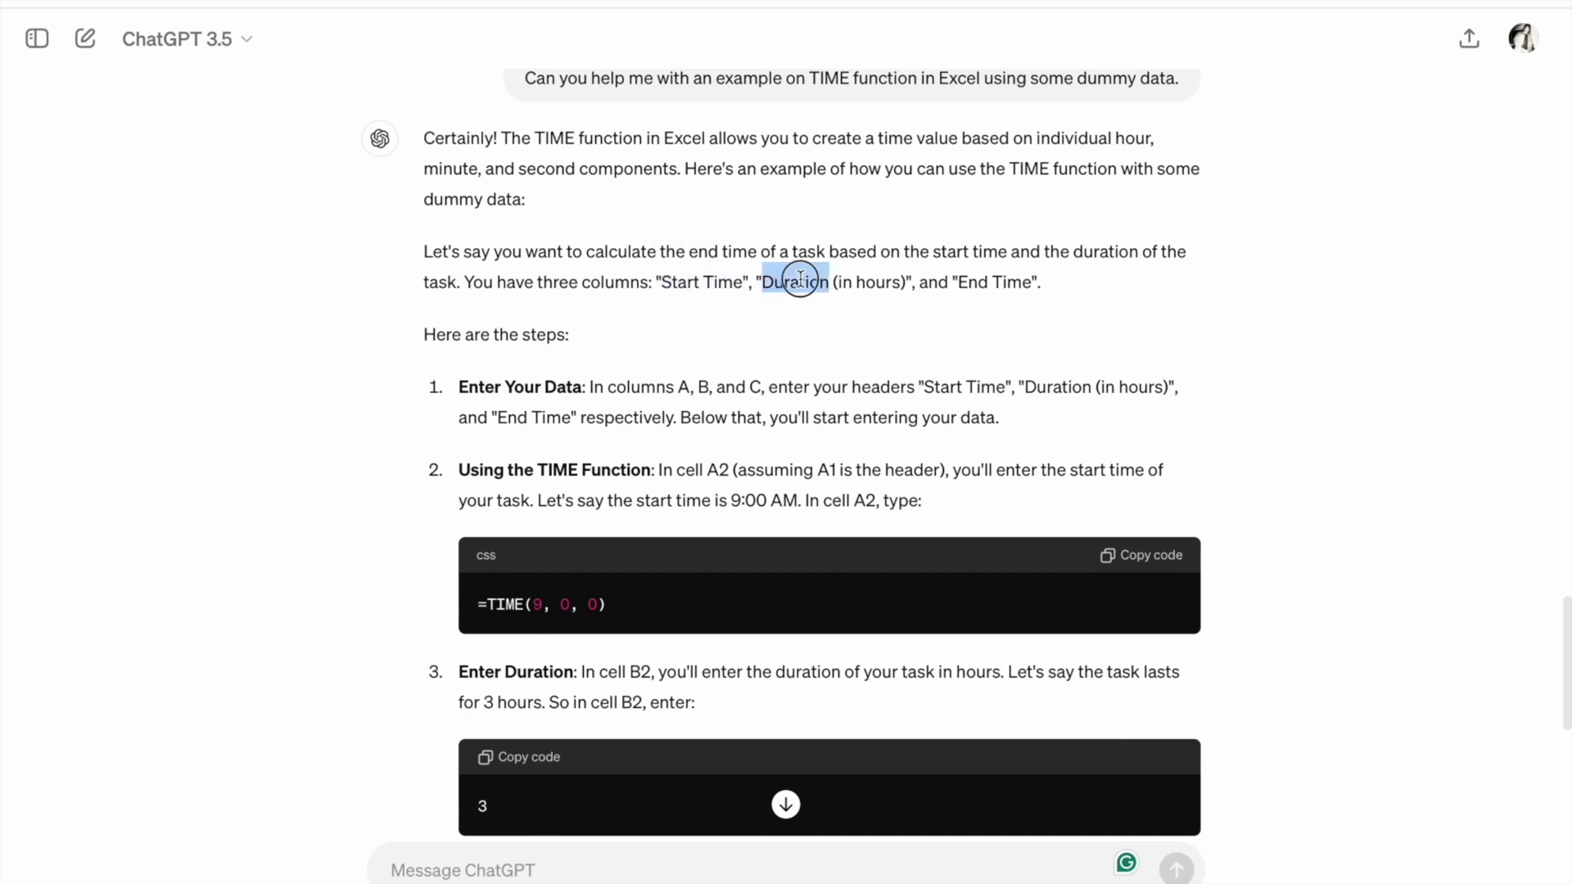
left_click(974, 282)
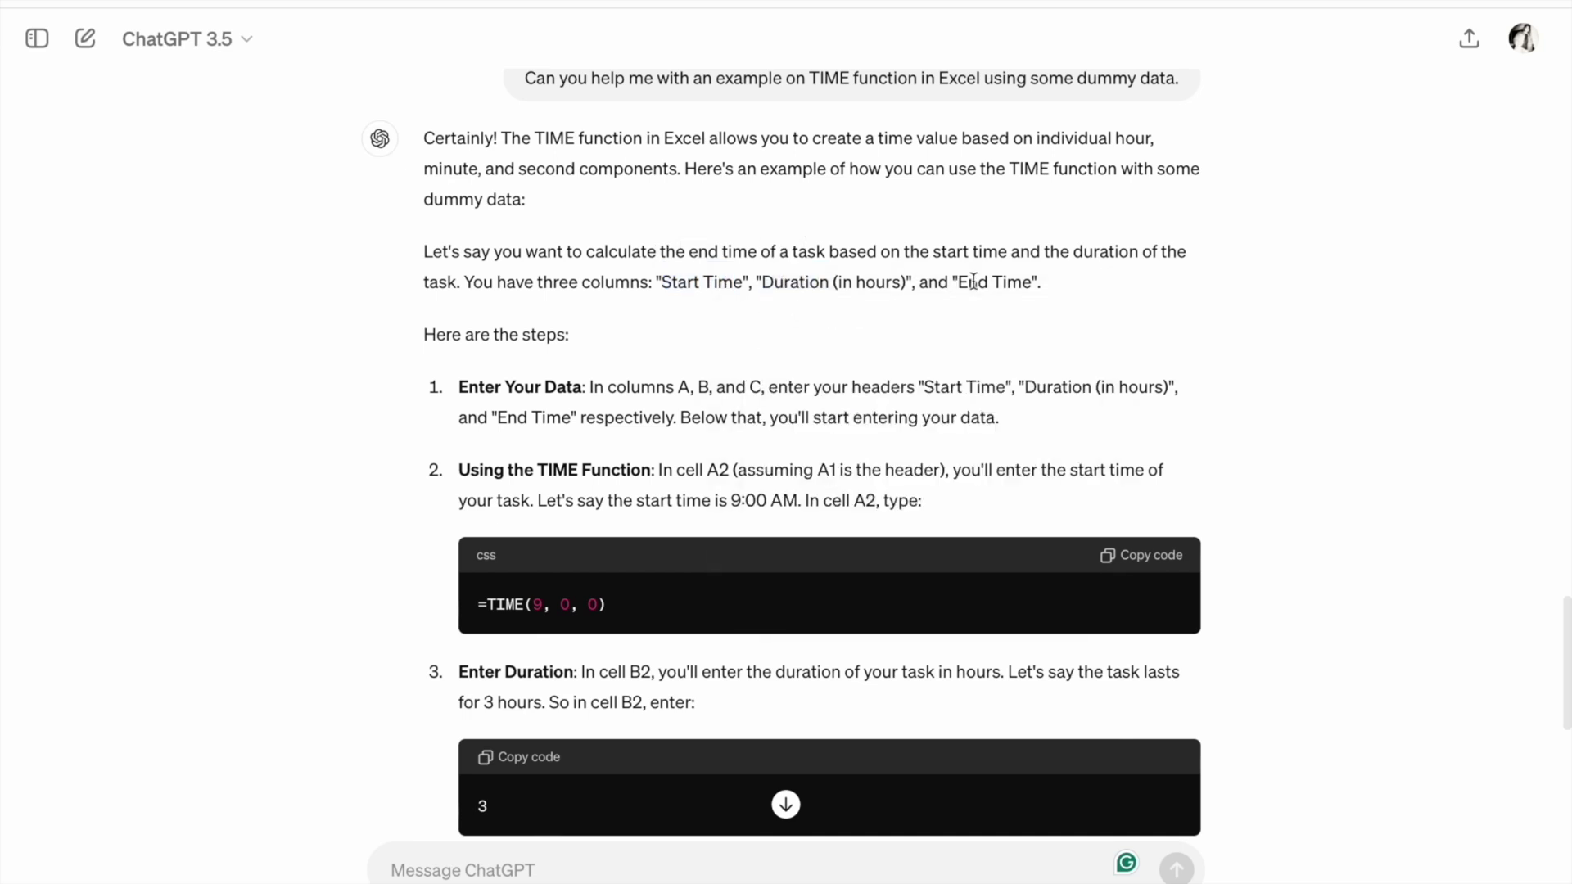
scroll(975, 282, "down", 1)
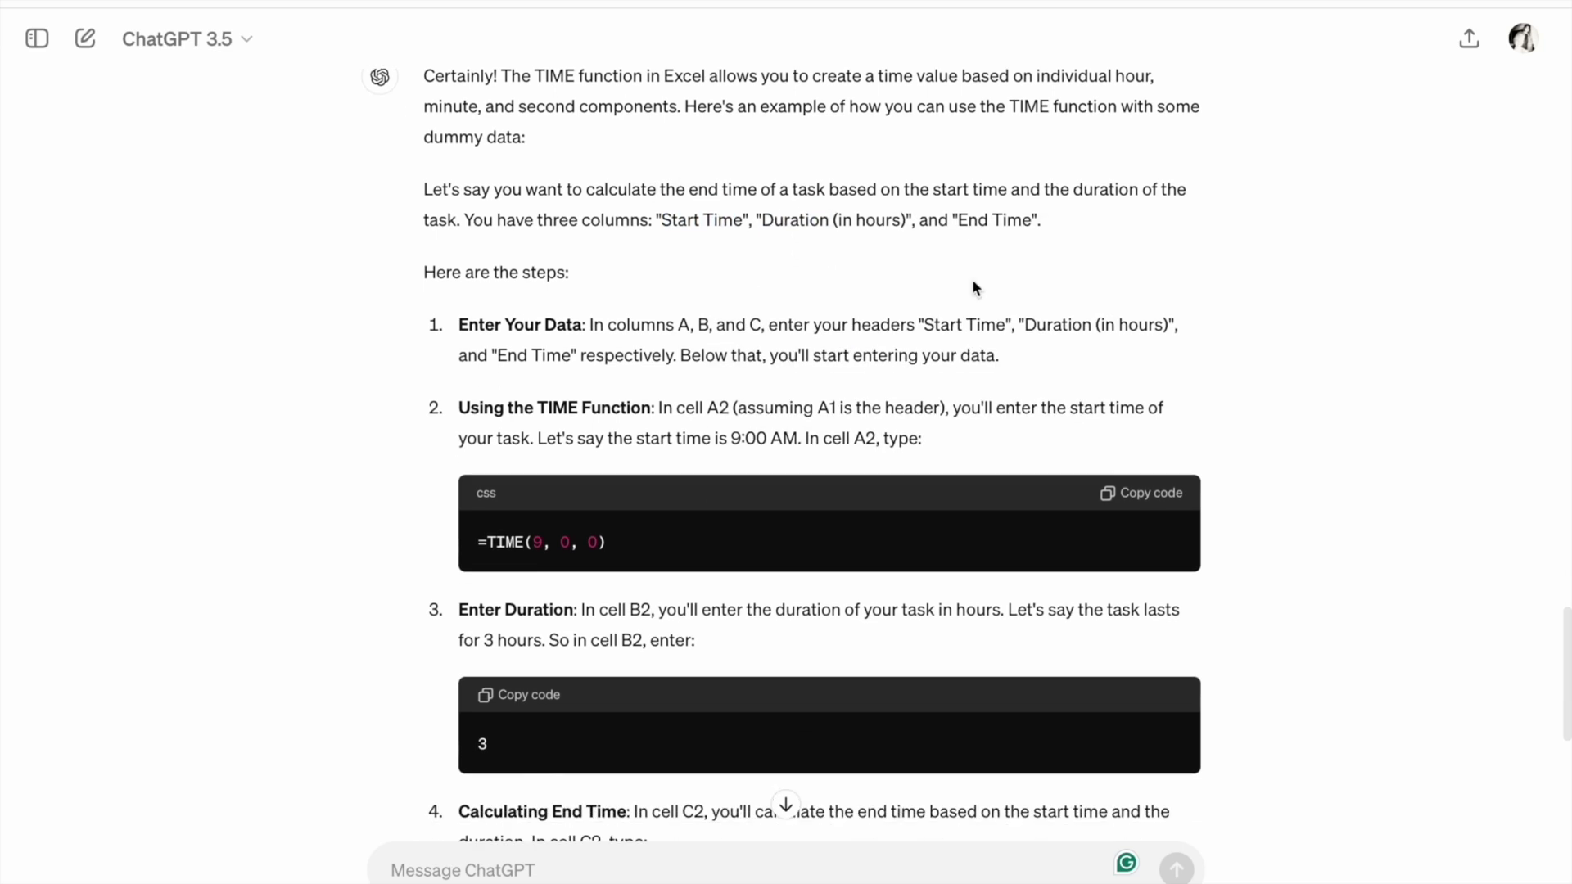
scroll(974, 287, "down", 5)
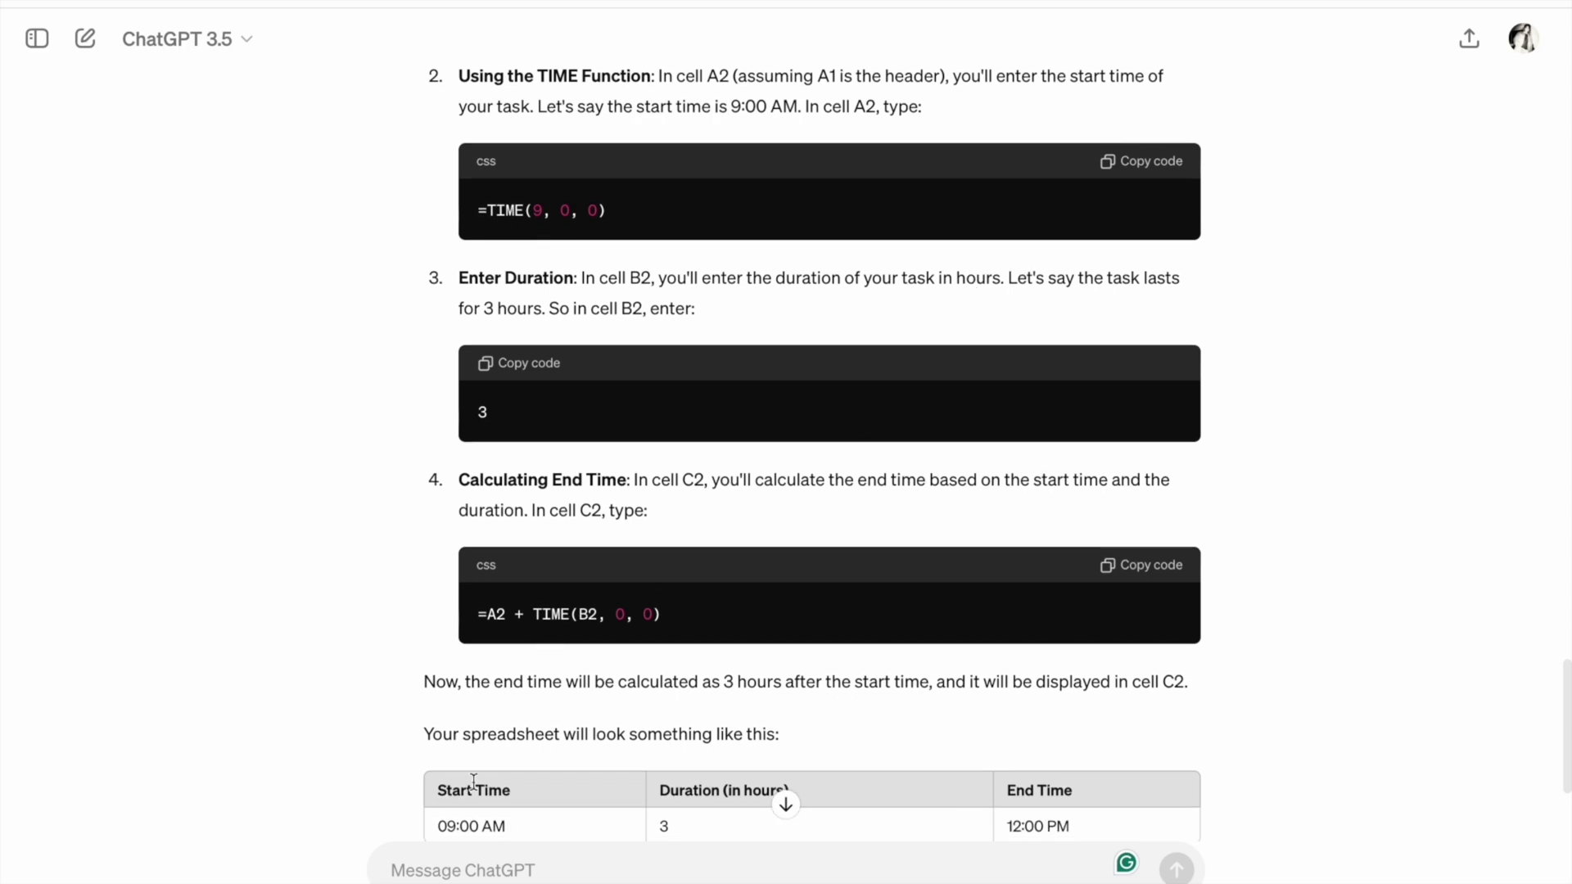
scroll(473, 782, "down", 3)
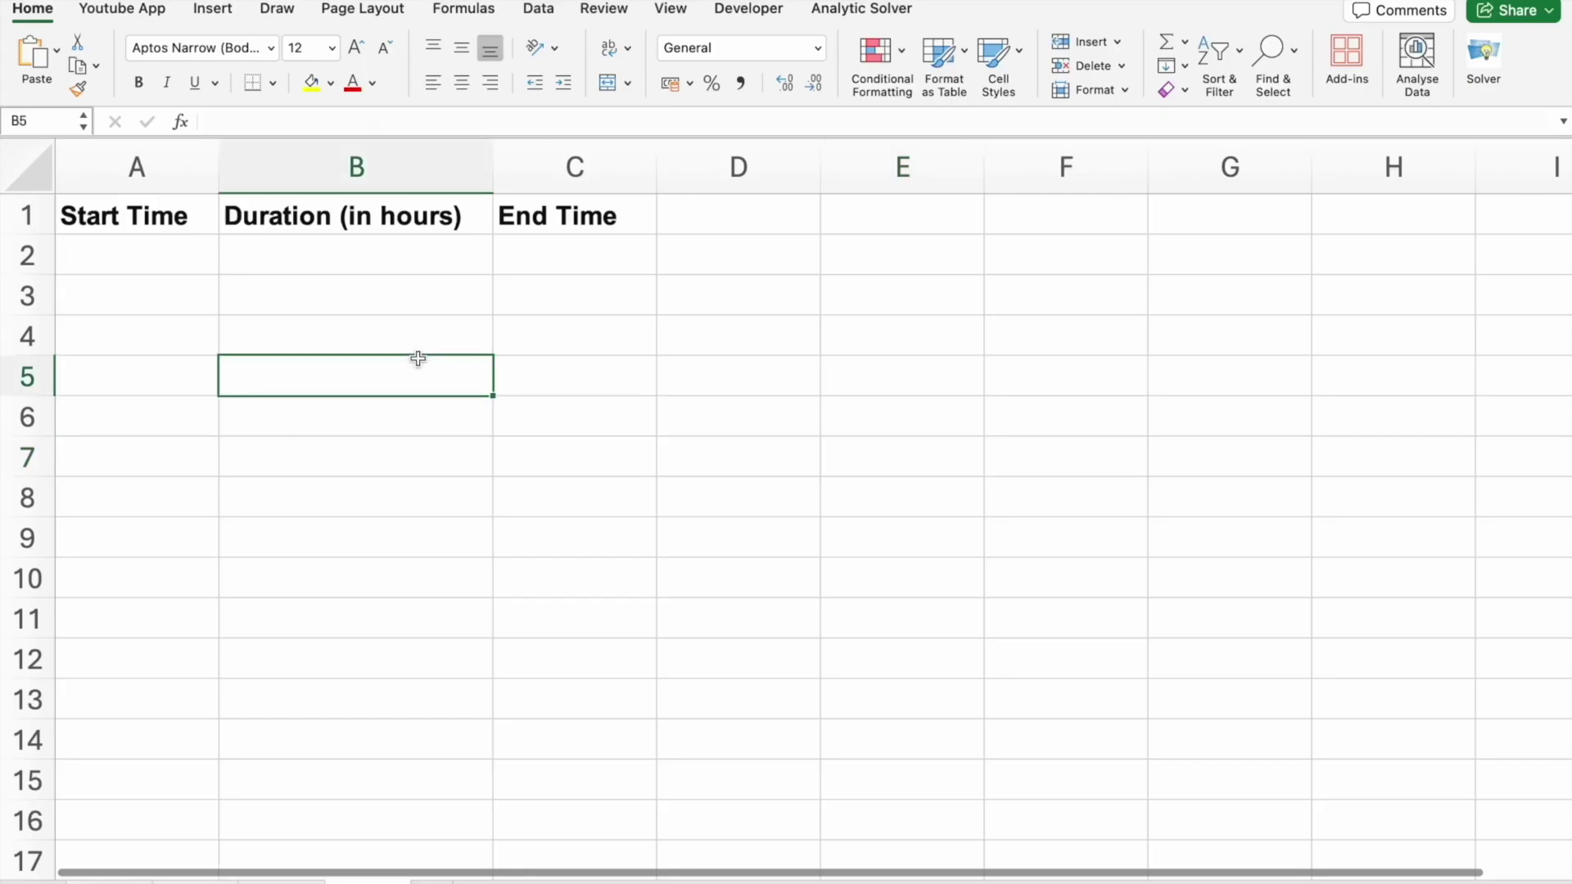
Step: Select the =TIME(9, 0, 0) start-time formula in ChatGPT's answer for copying
left_click_drag(149, 218, 579, 217)
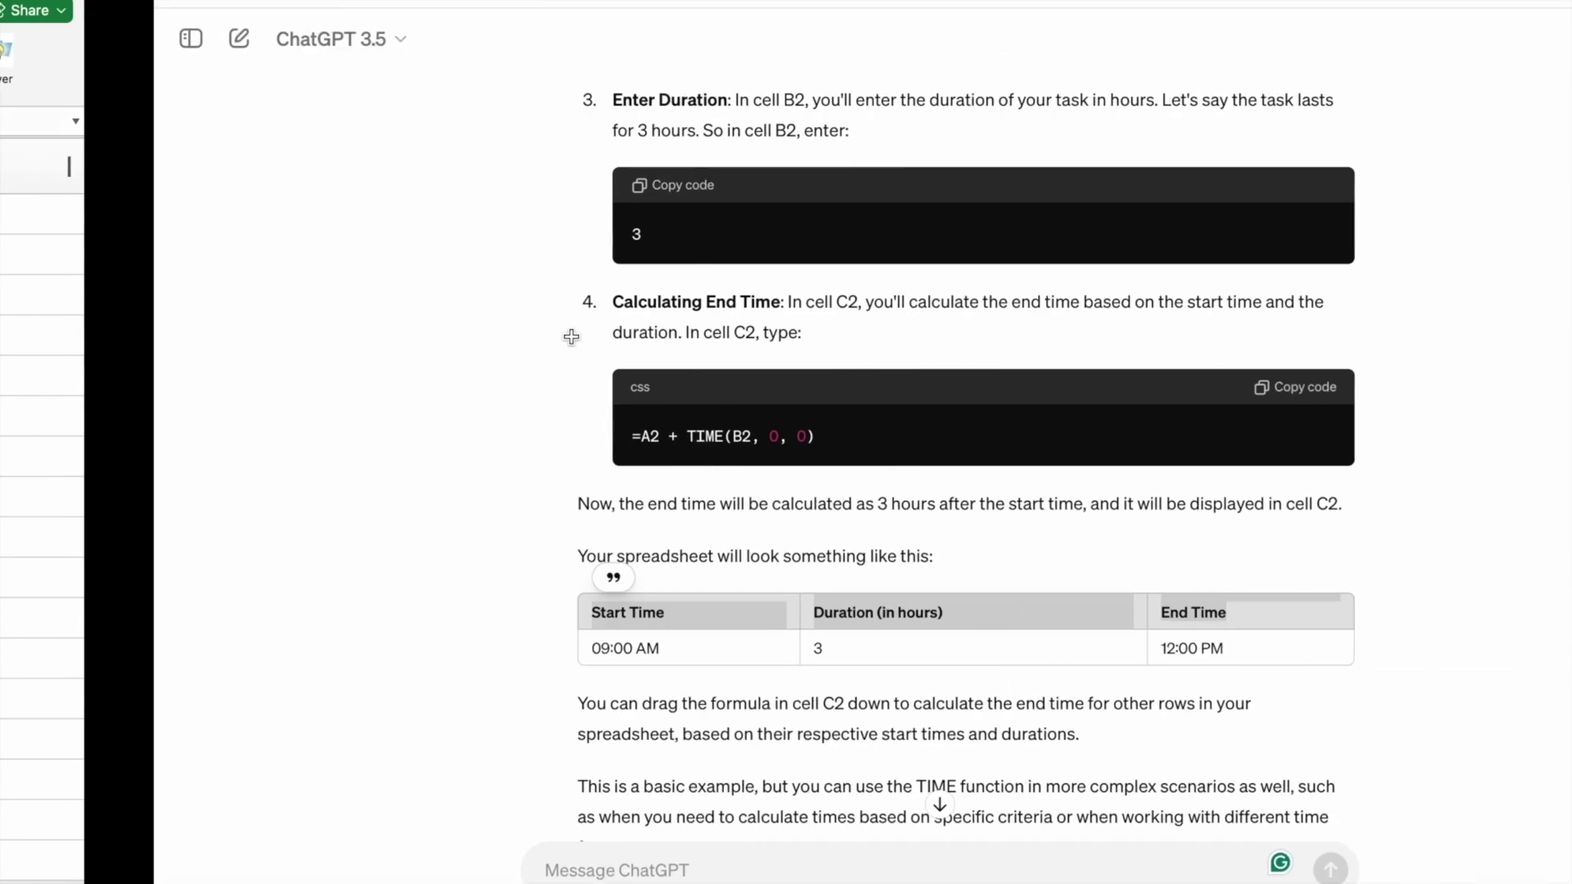
scroll(508, 223, "up", 3)
scroll(507, 225, "up", 1)
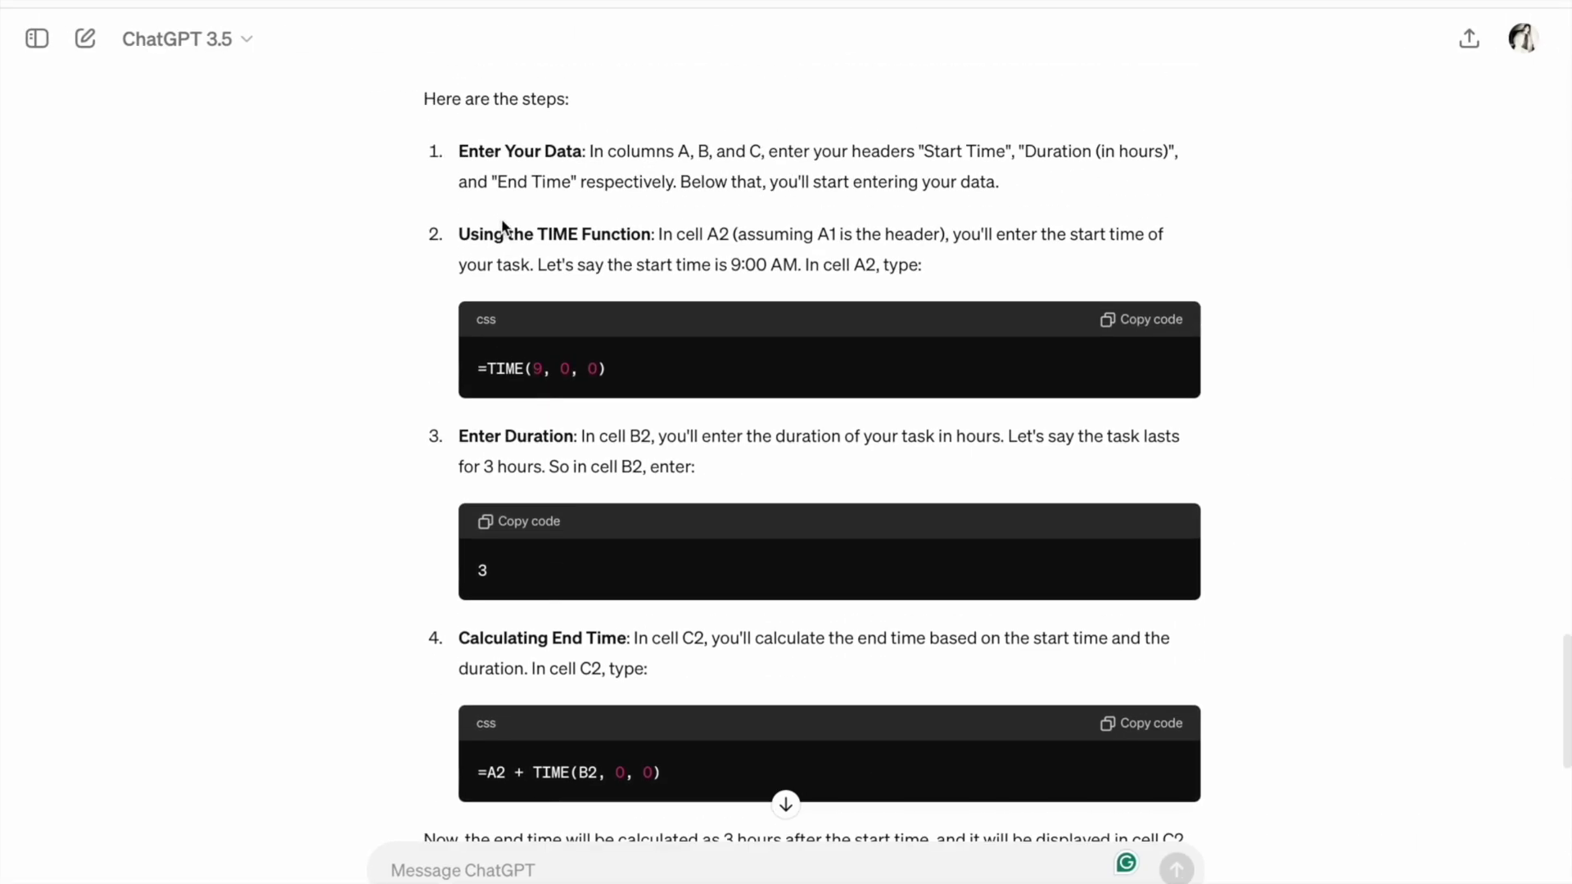
scroll(502, 214, "down", 1)
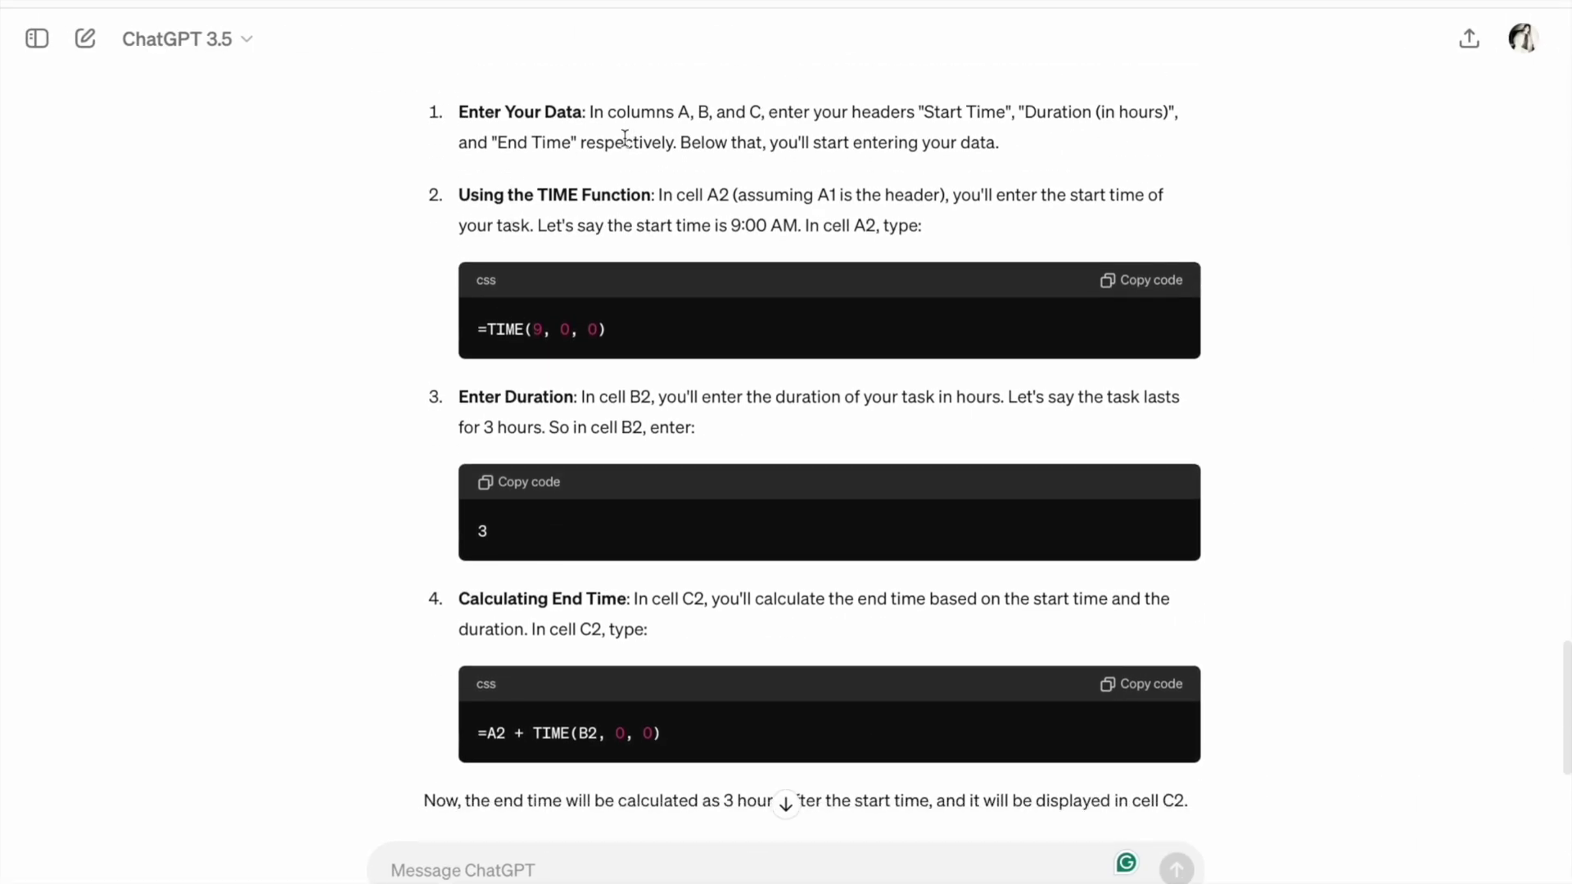
scroll(625, 139, "down", 1)
double_click(537, 173)
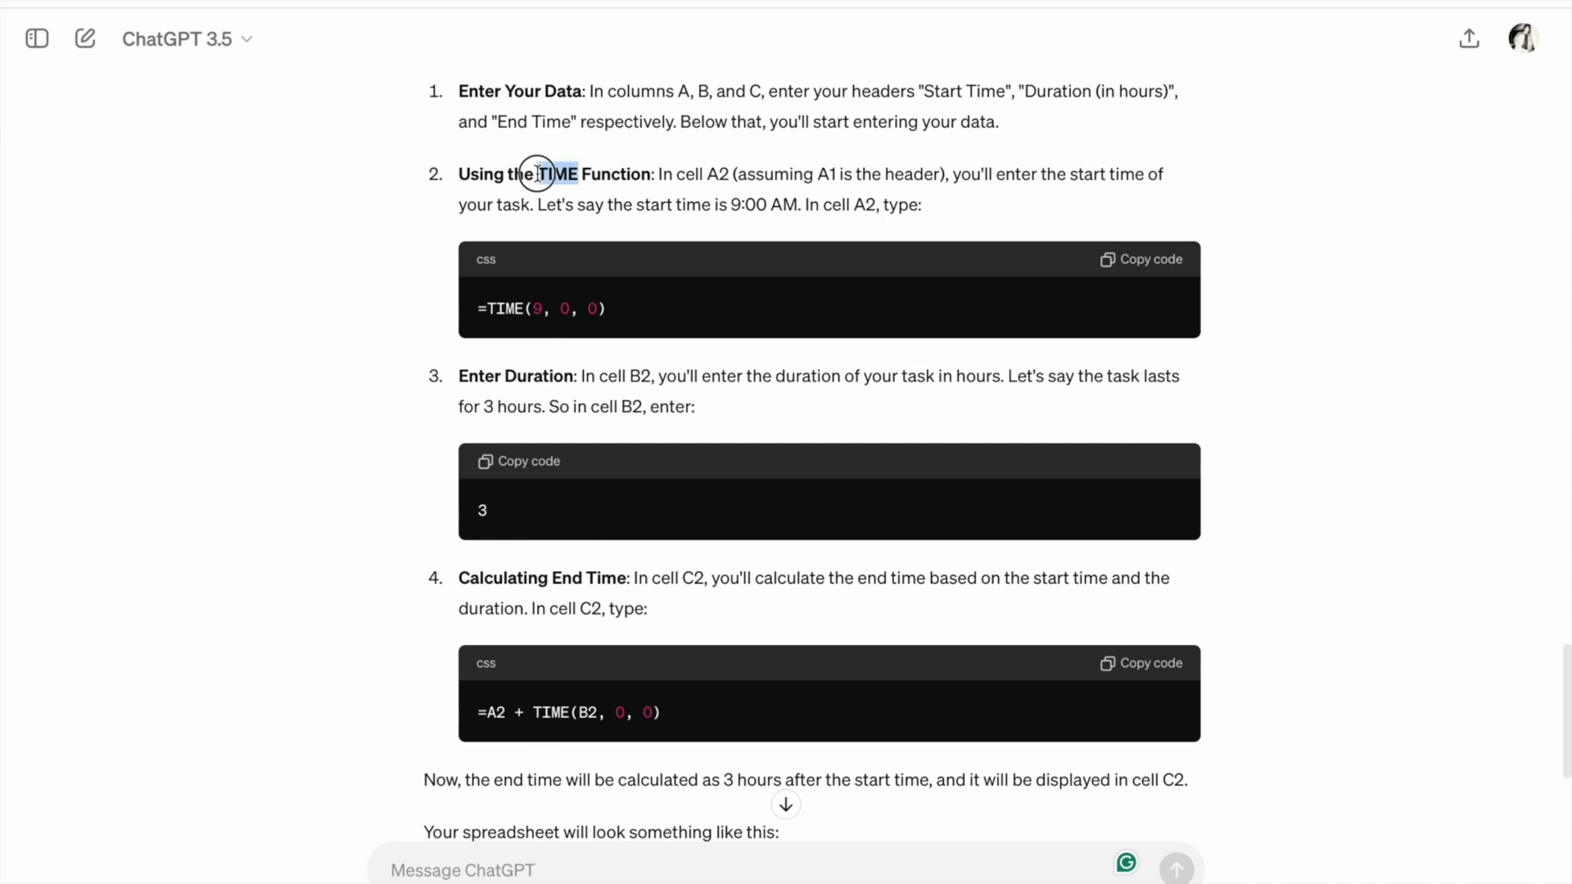
left_click(704, 164)
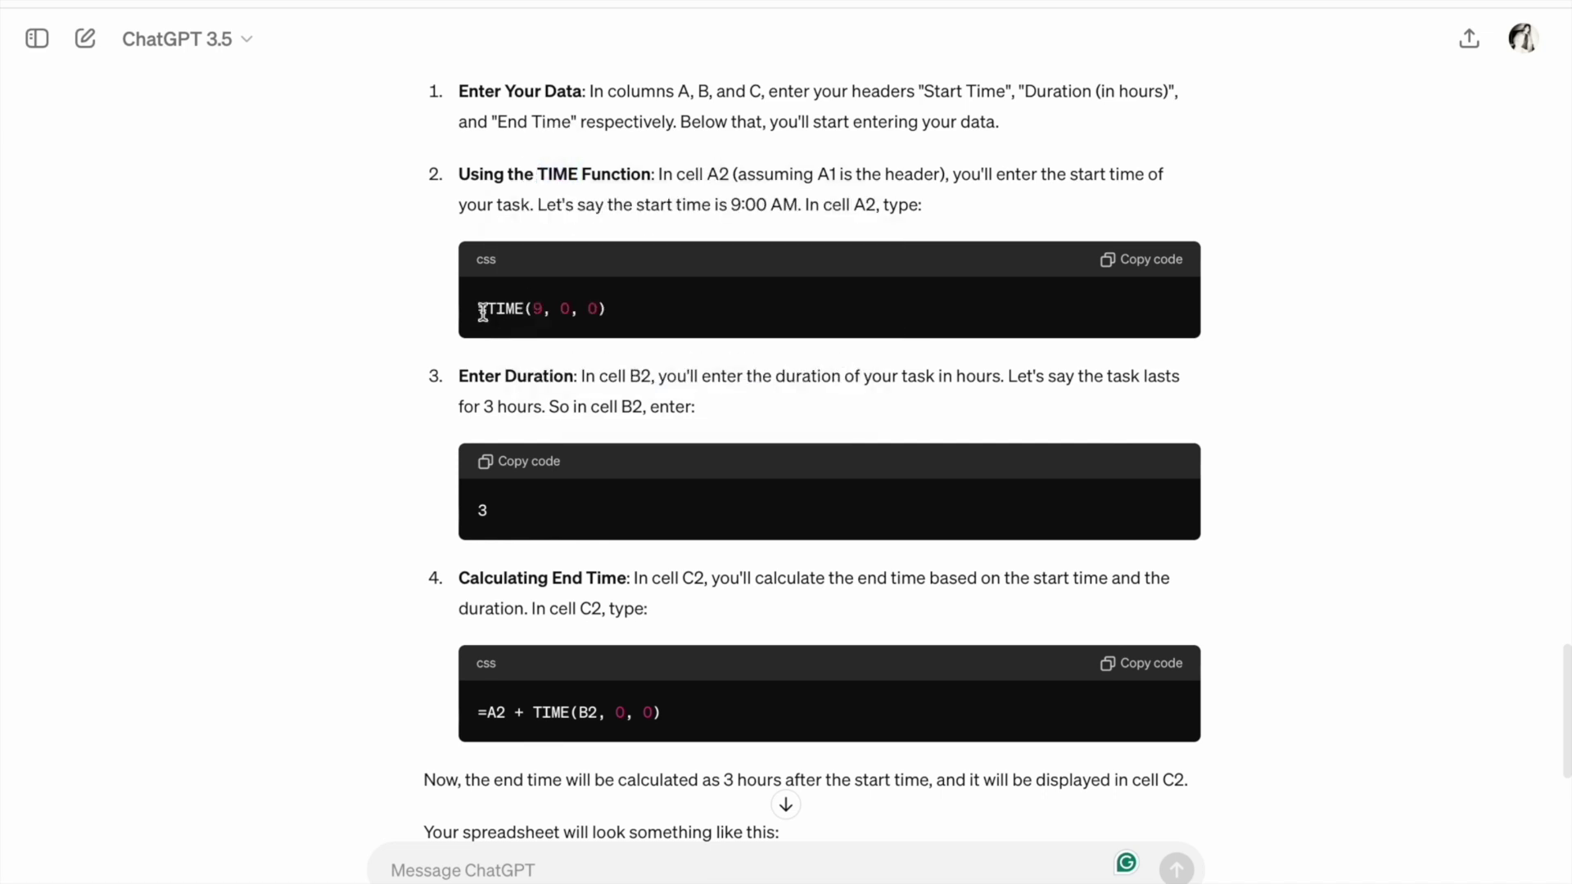
left_click_drag(481, 308, 606, 307)
left_click(653, 312)
left_click_drag(574, 204, 754, 207)
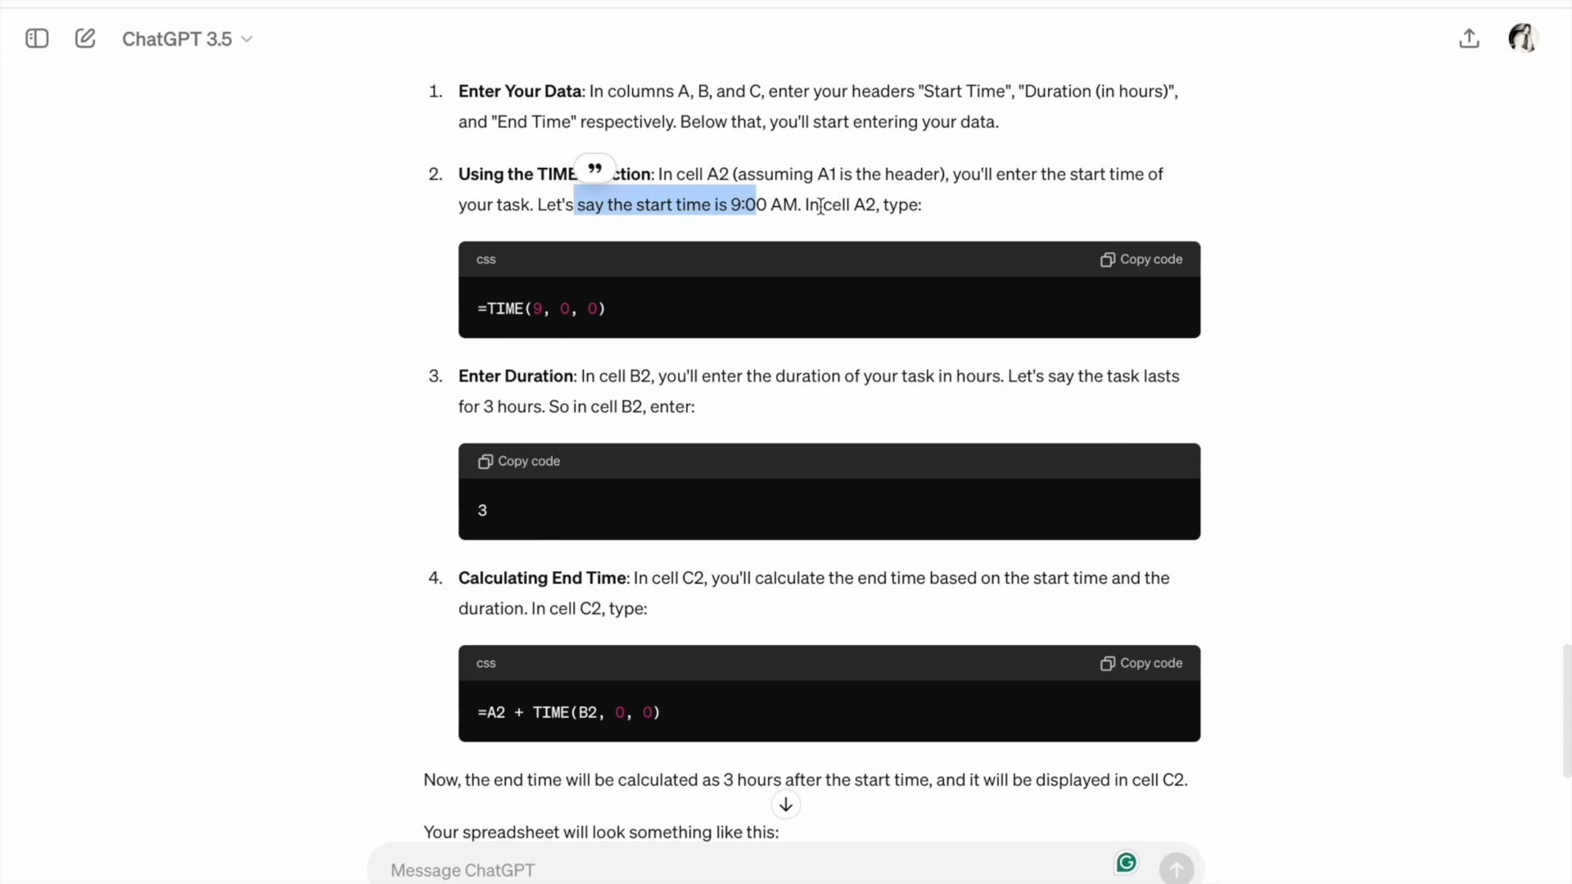
left_click_drag(625, 305, 480, 307)
key("super+c")
Step: Paste =TIME(9, 0, 0) into A2 so it shows the 9:00 AM start time
key("ctrl+Left")
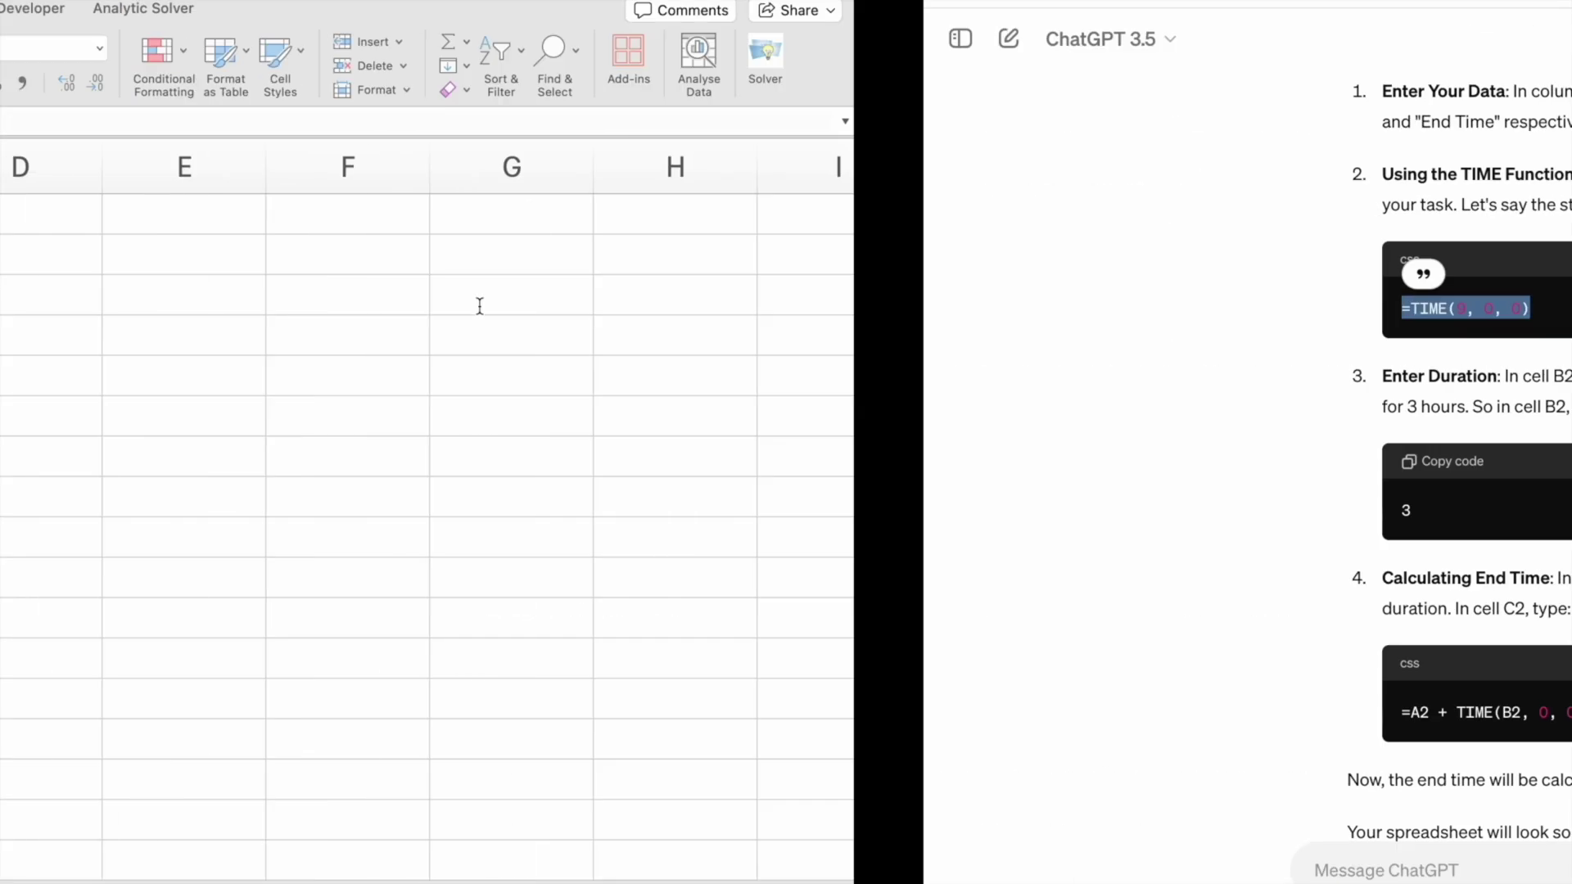
left_click(172, 255)
left_click(341, 117)
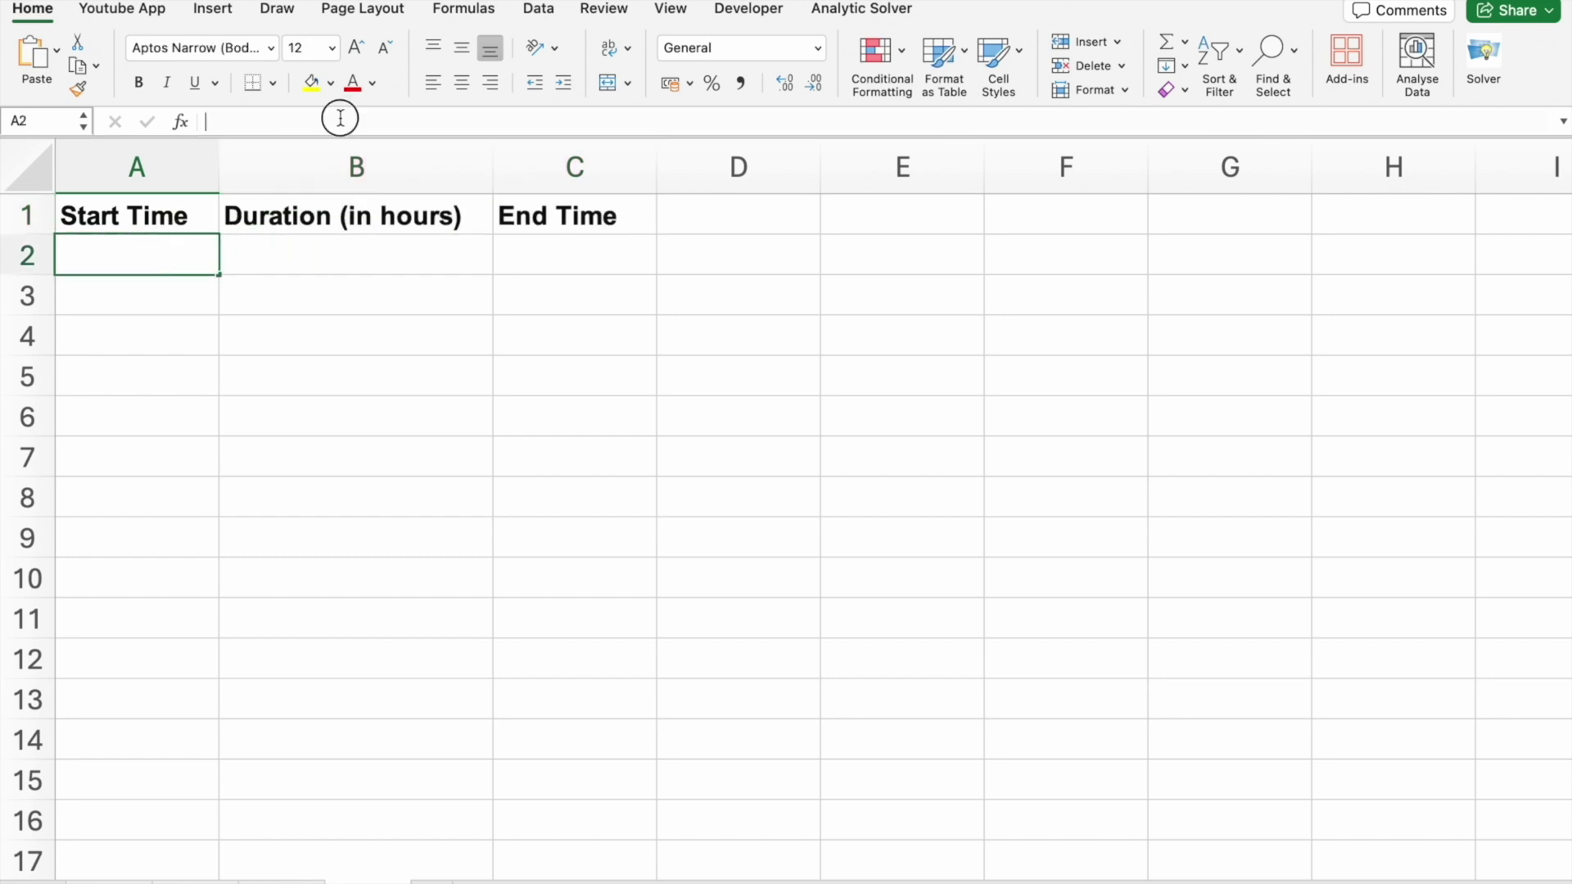
key("super+v")
left_click(248, 121)
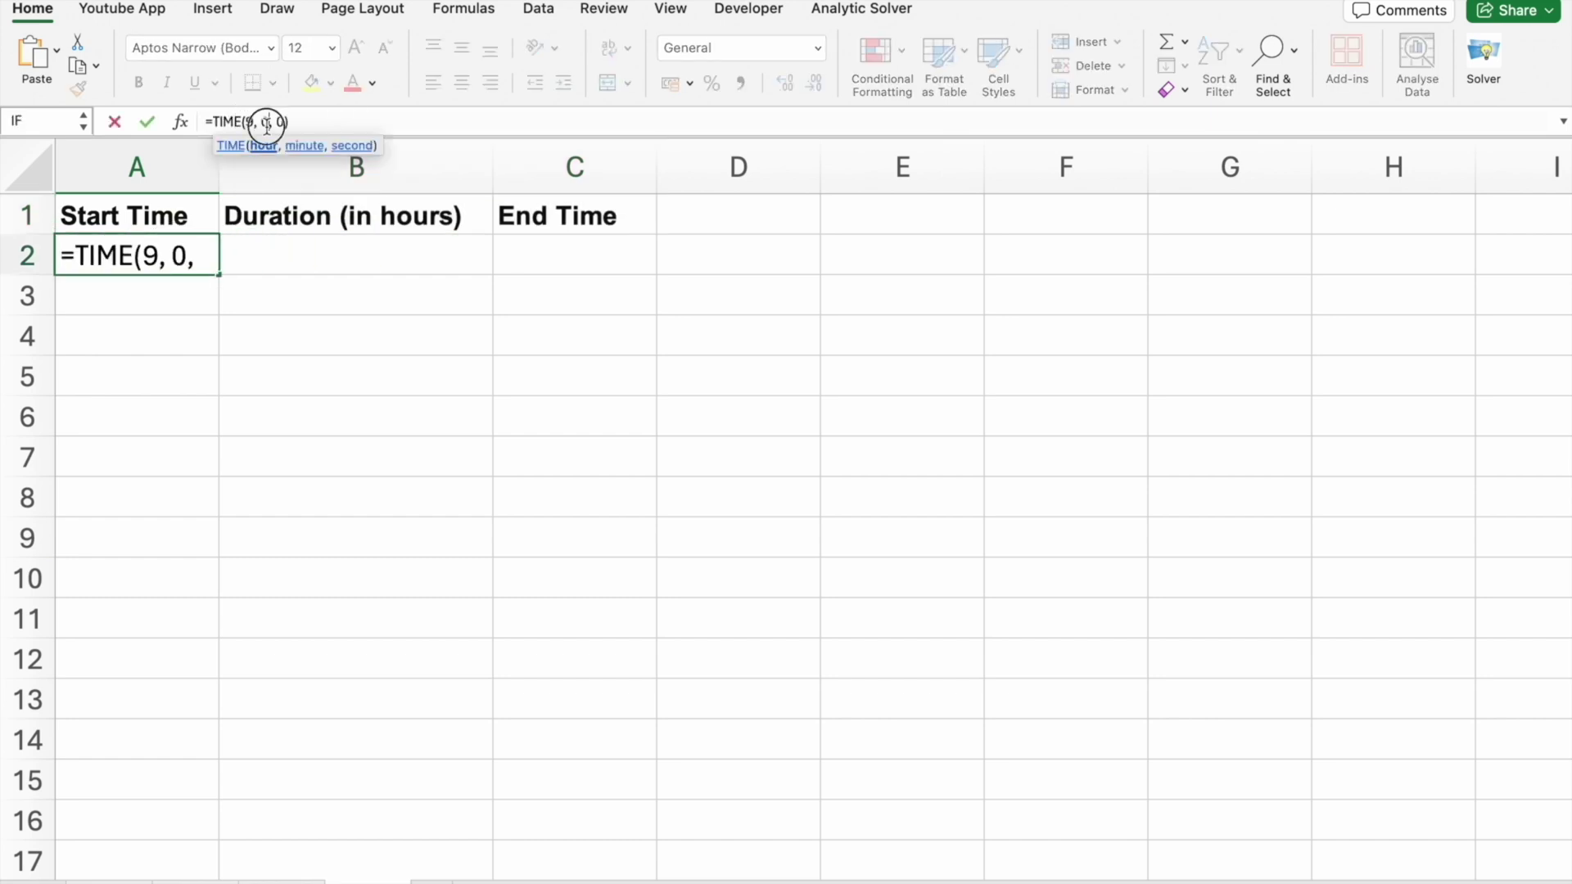
left_click(270, 123)
left_click(284, 123)
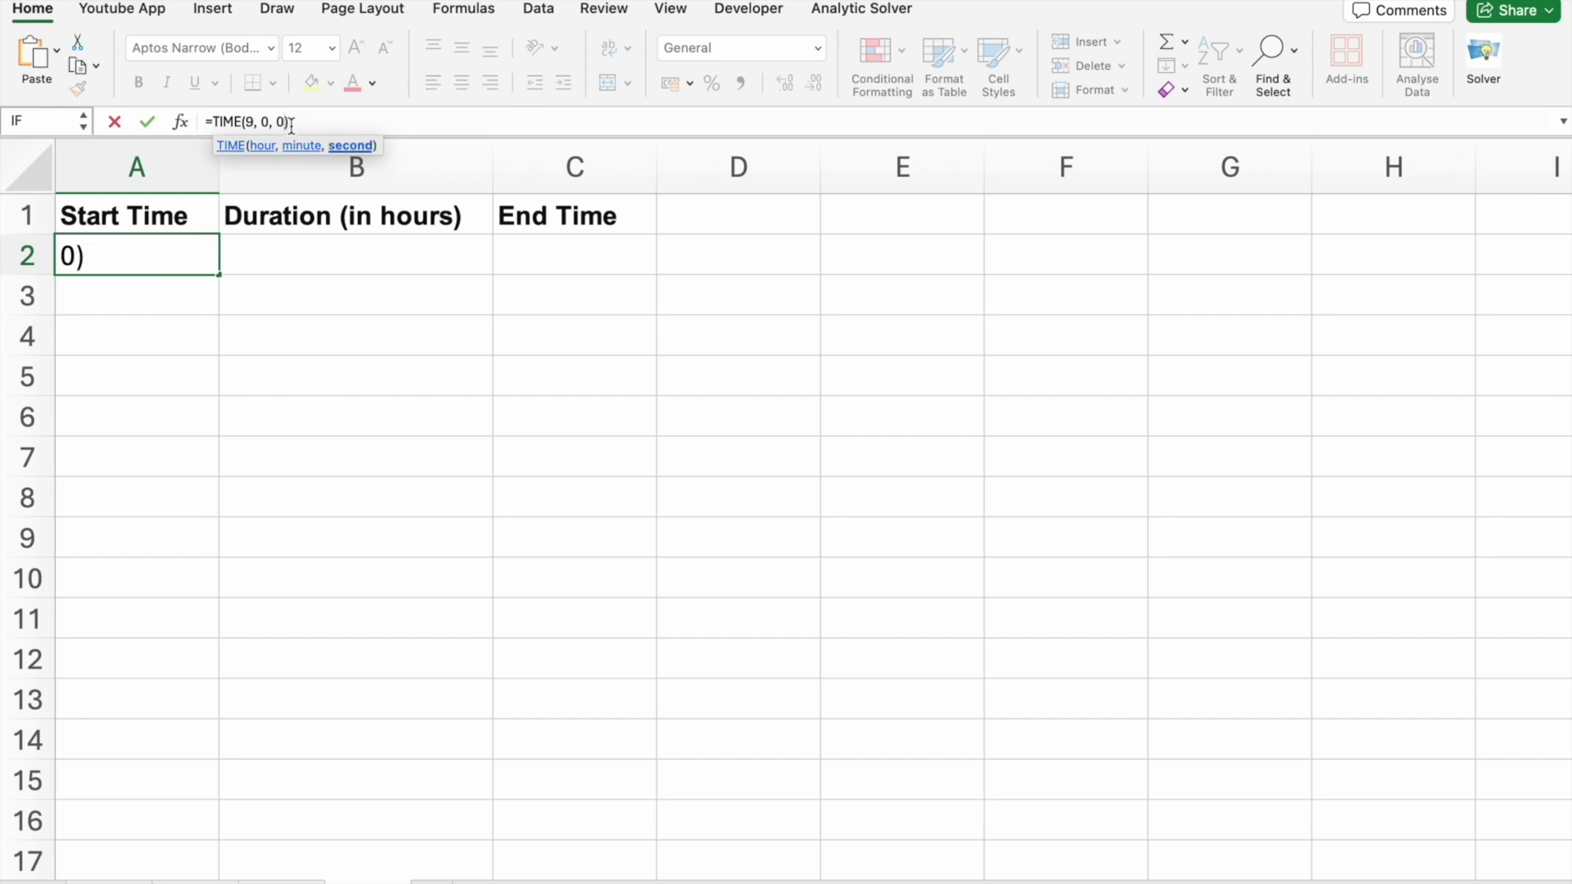
double_click(249, 123)
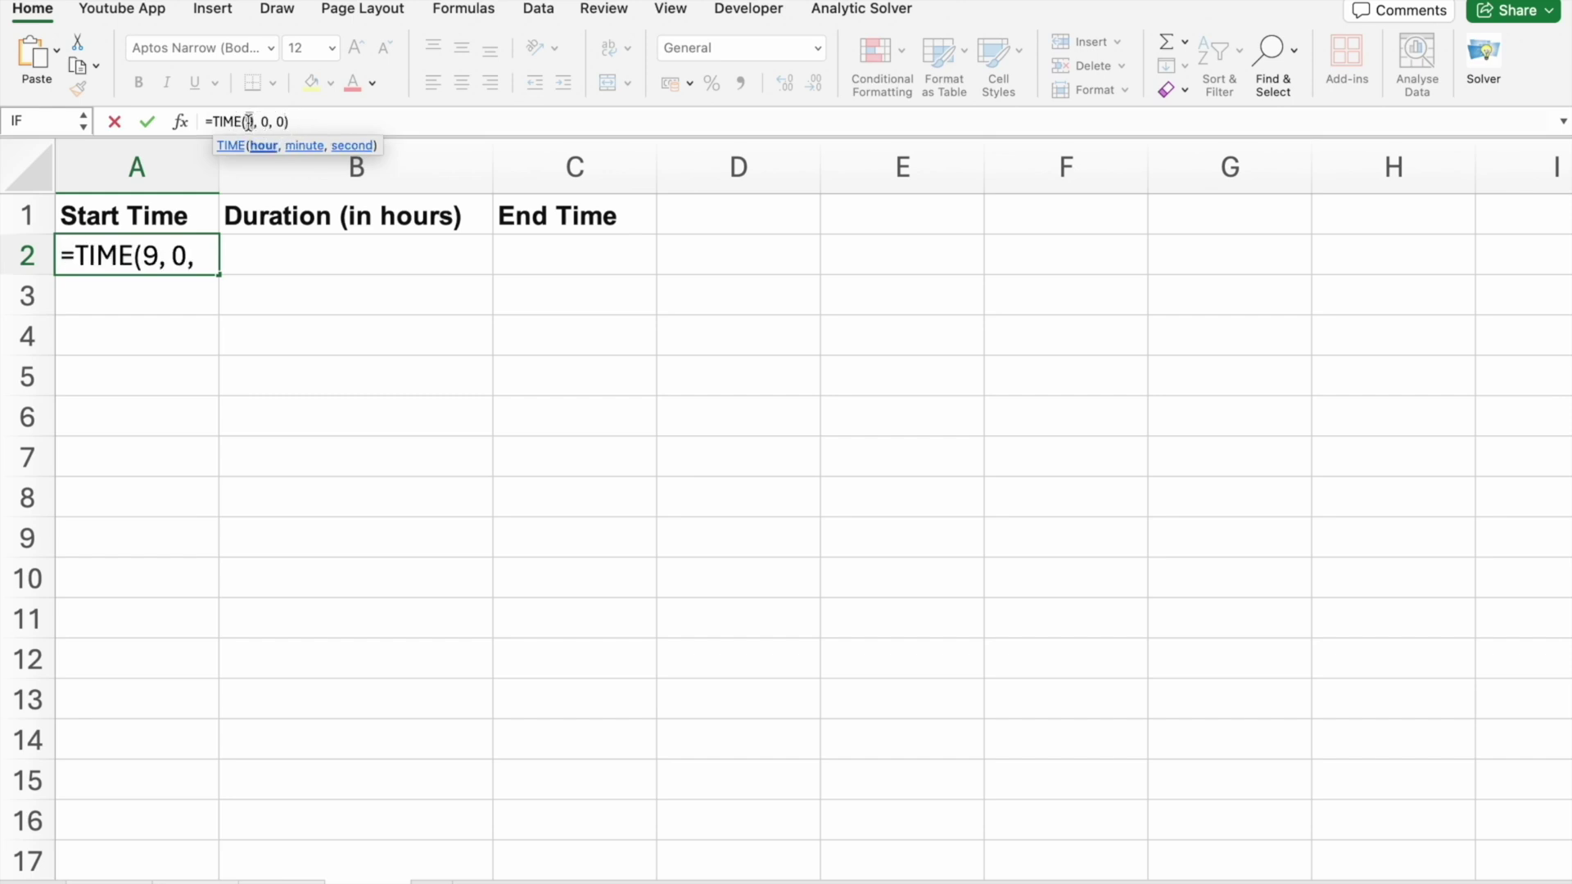
left_click(300, 123)
key("Return")
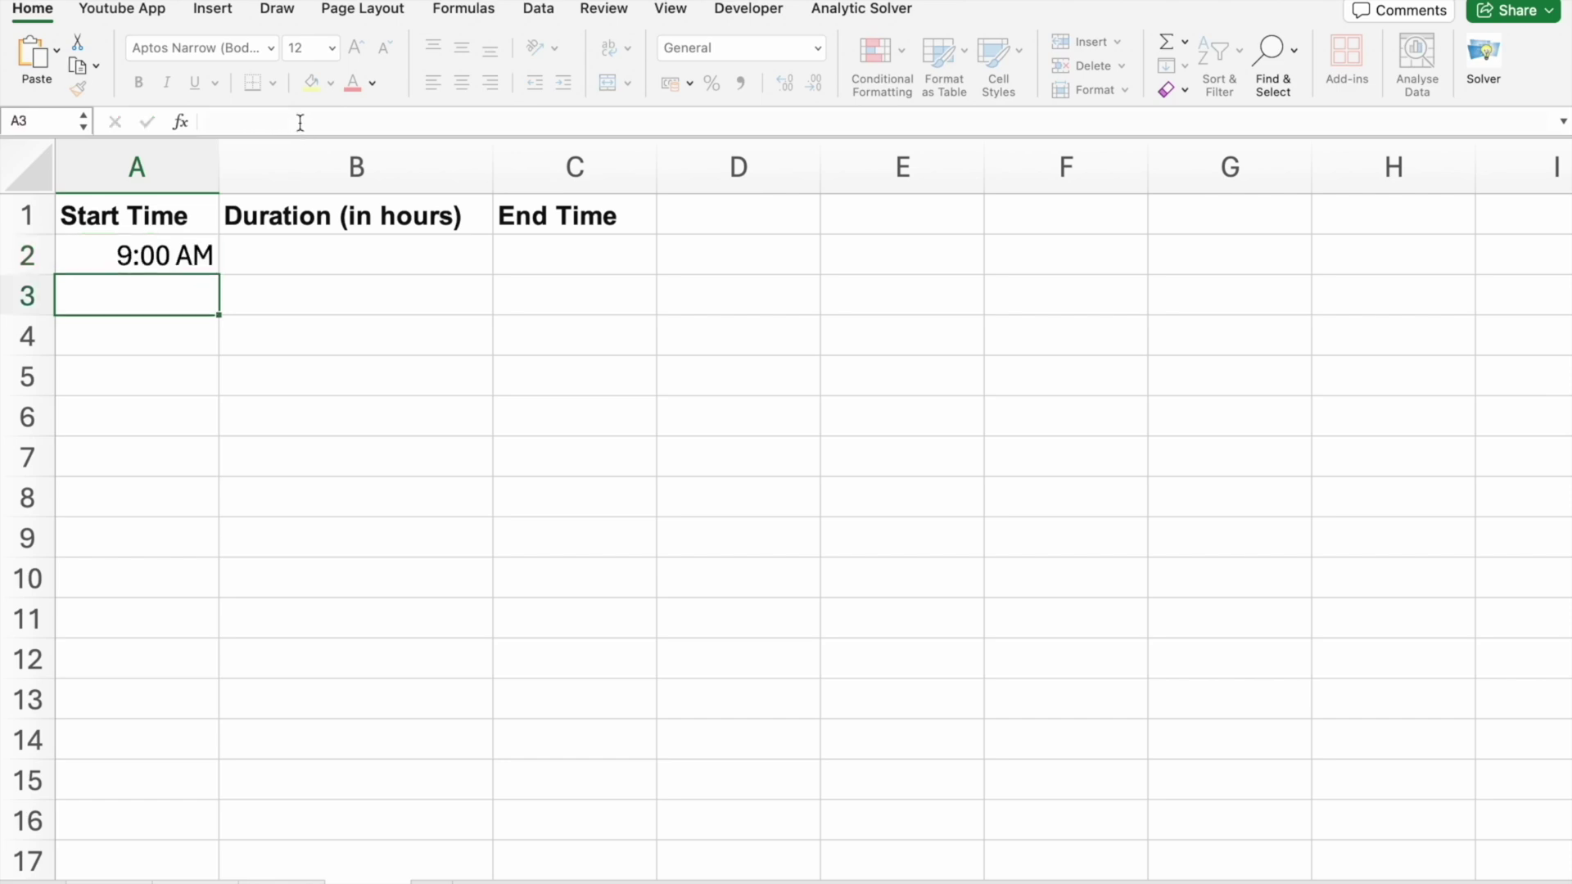
Step: Enter the 3-hour duration from the ChatGPT answer into B2
left_click(294, 263)
key("super+Tab")
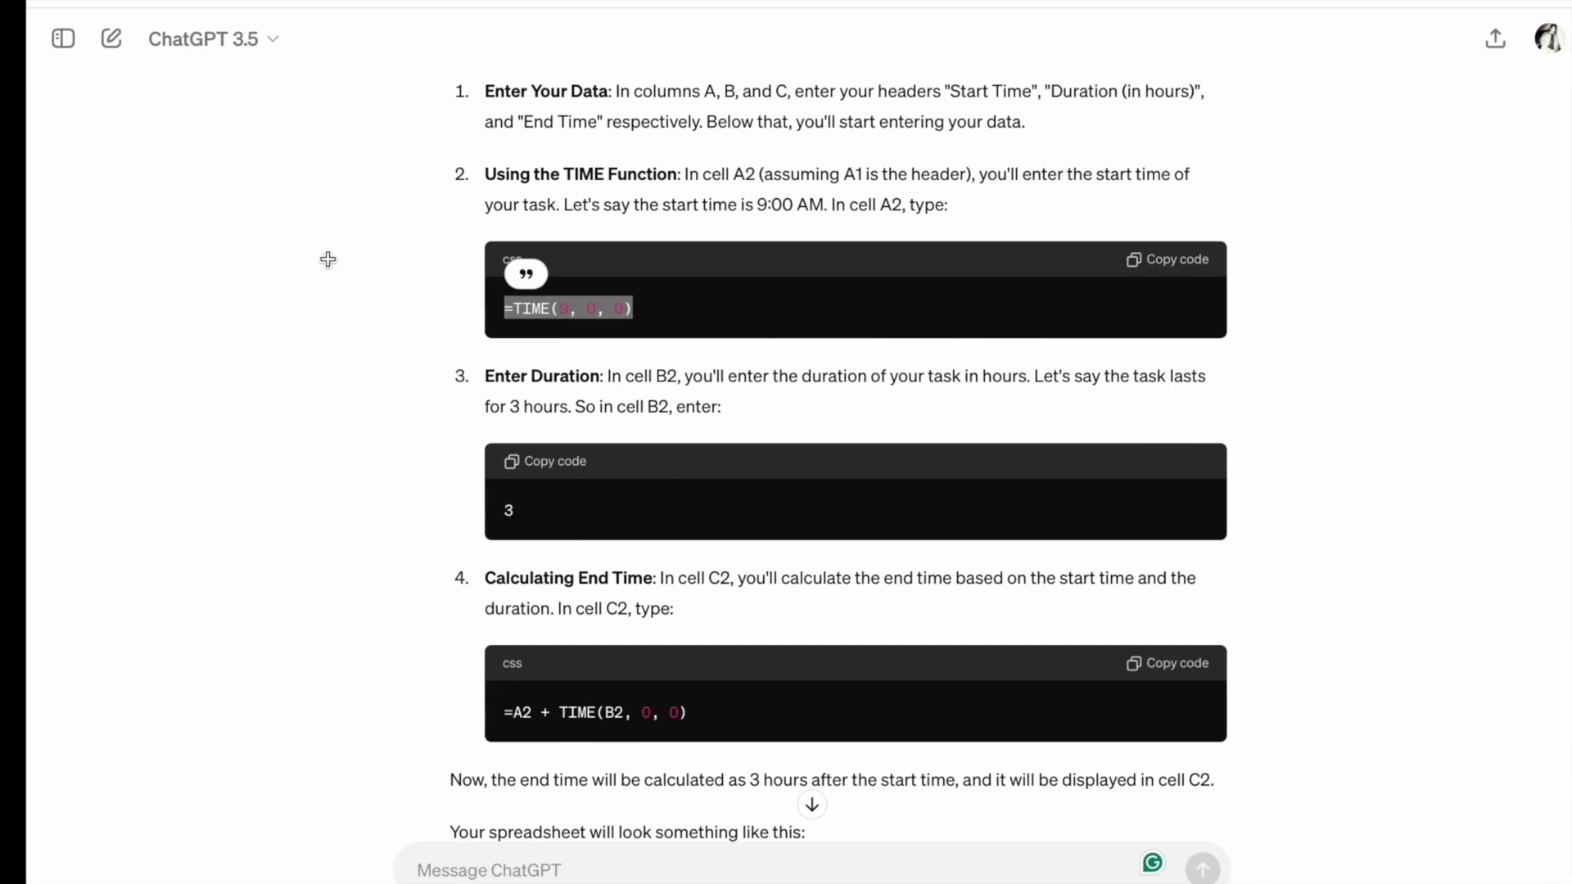
scroll(485, 488, "down", 1)
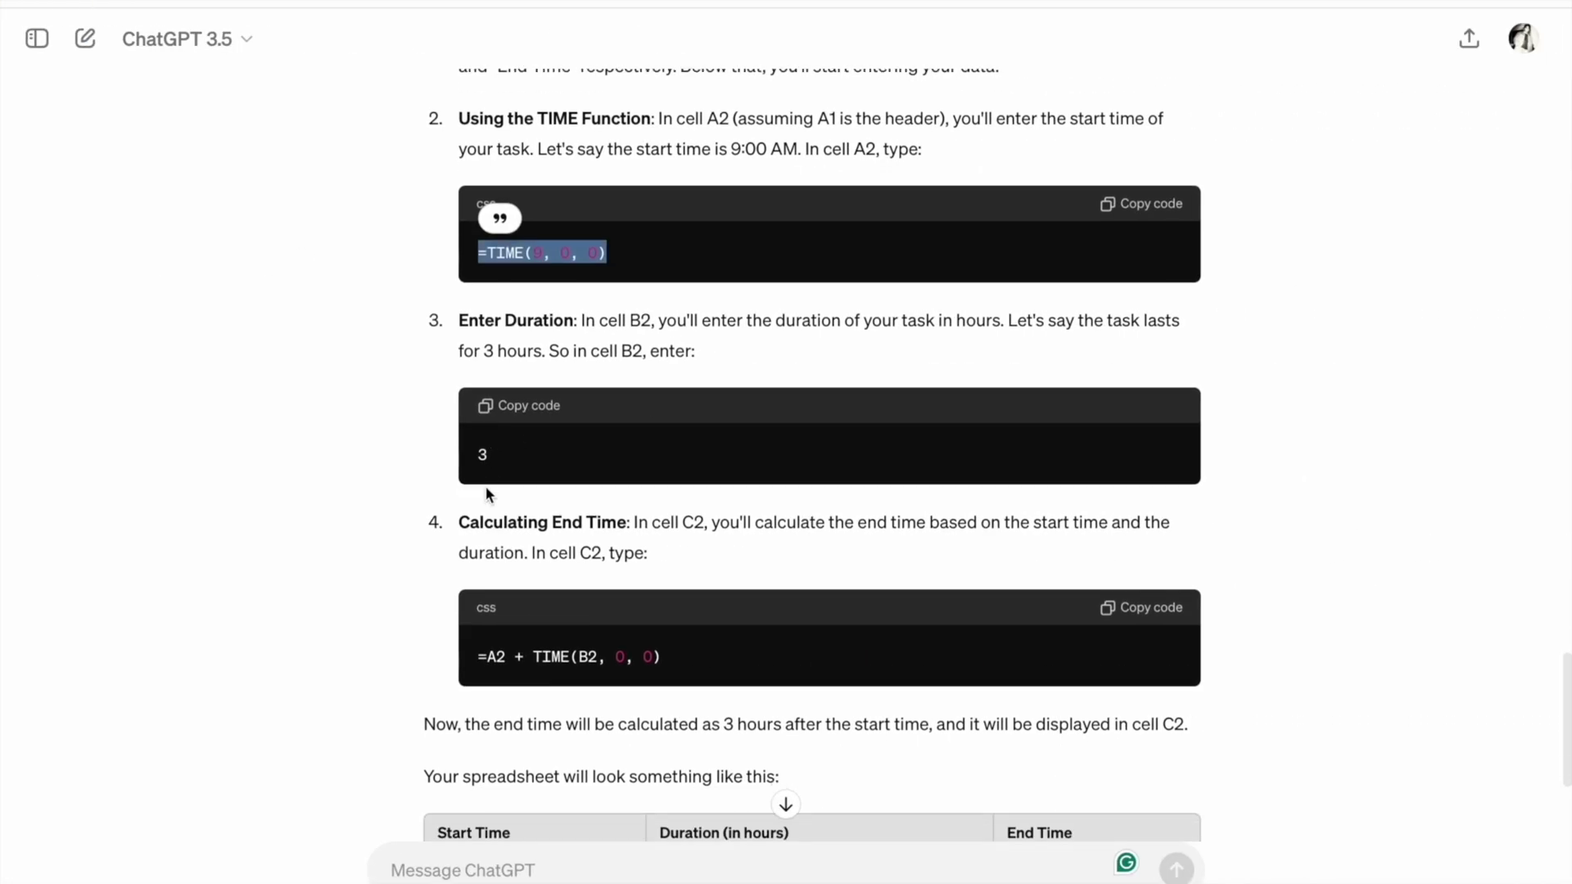
left_click_drag(484, 351, 540, 352)
key("super+Tab")
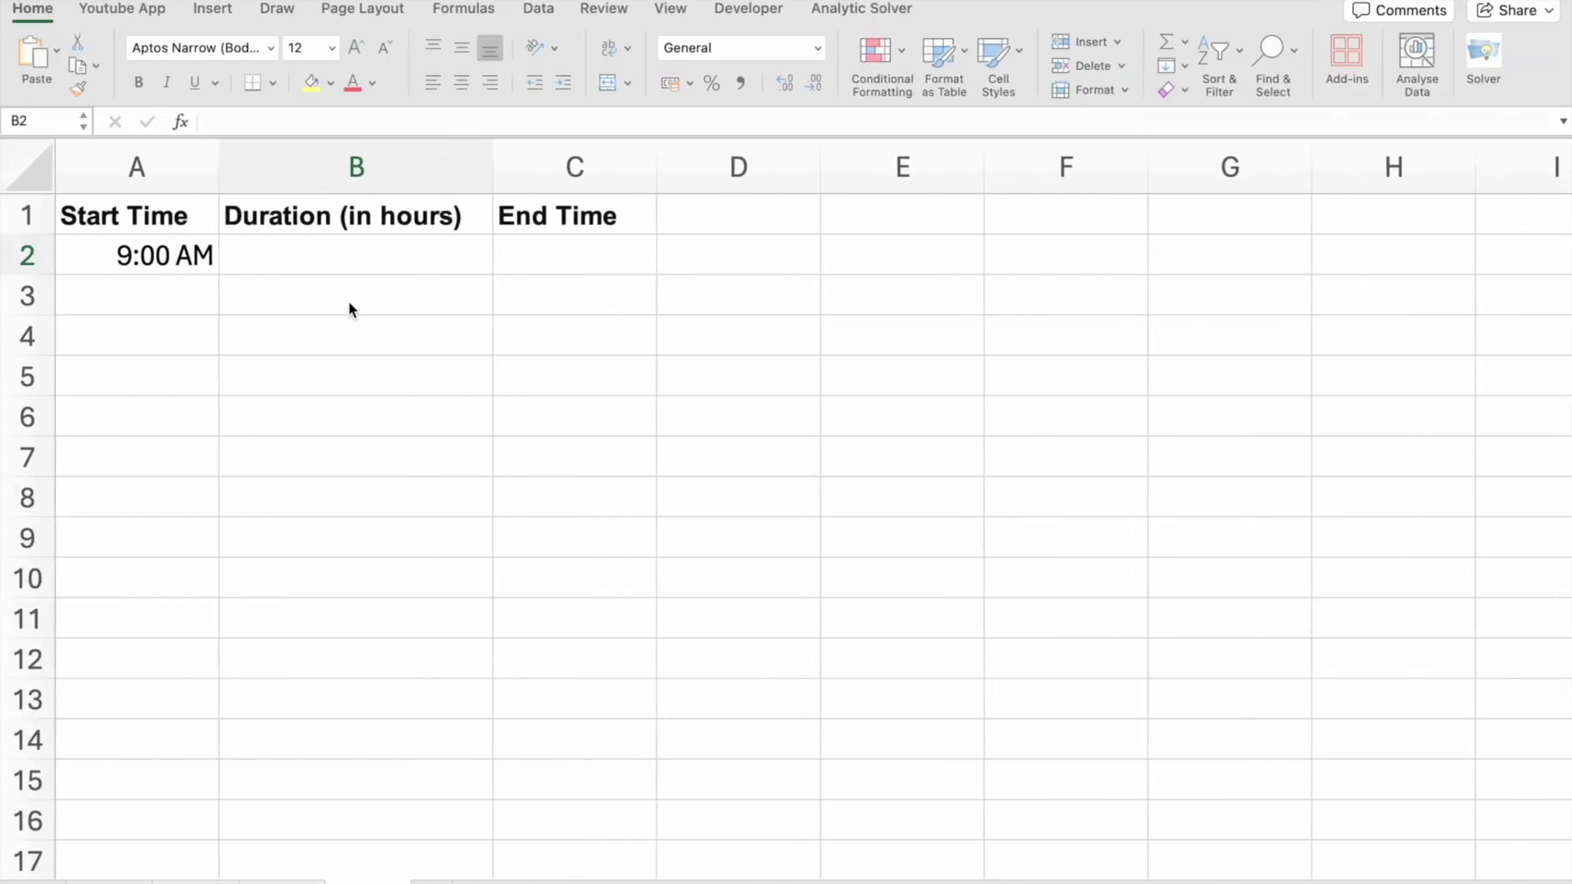
left_click(335, 262)
type("3")
key("Return")
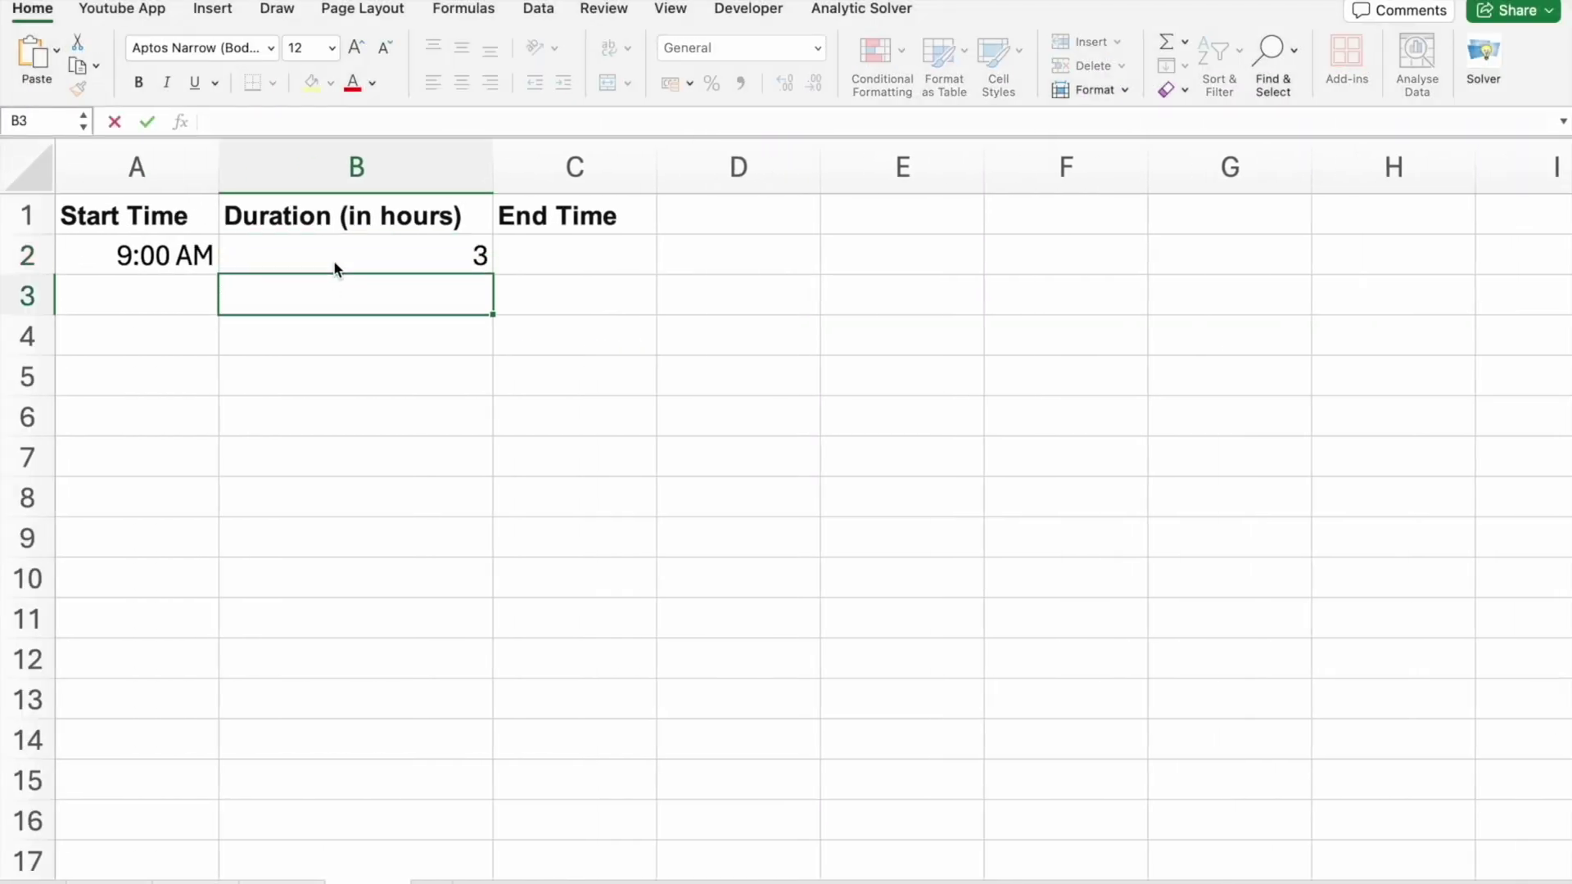
left_click(550, 265)
Step: Copy =A2 + TIME(B2, 0, 0) from the ChatGPT answer into C2, giving the 12:00 PM end
key("super+Tab")
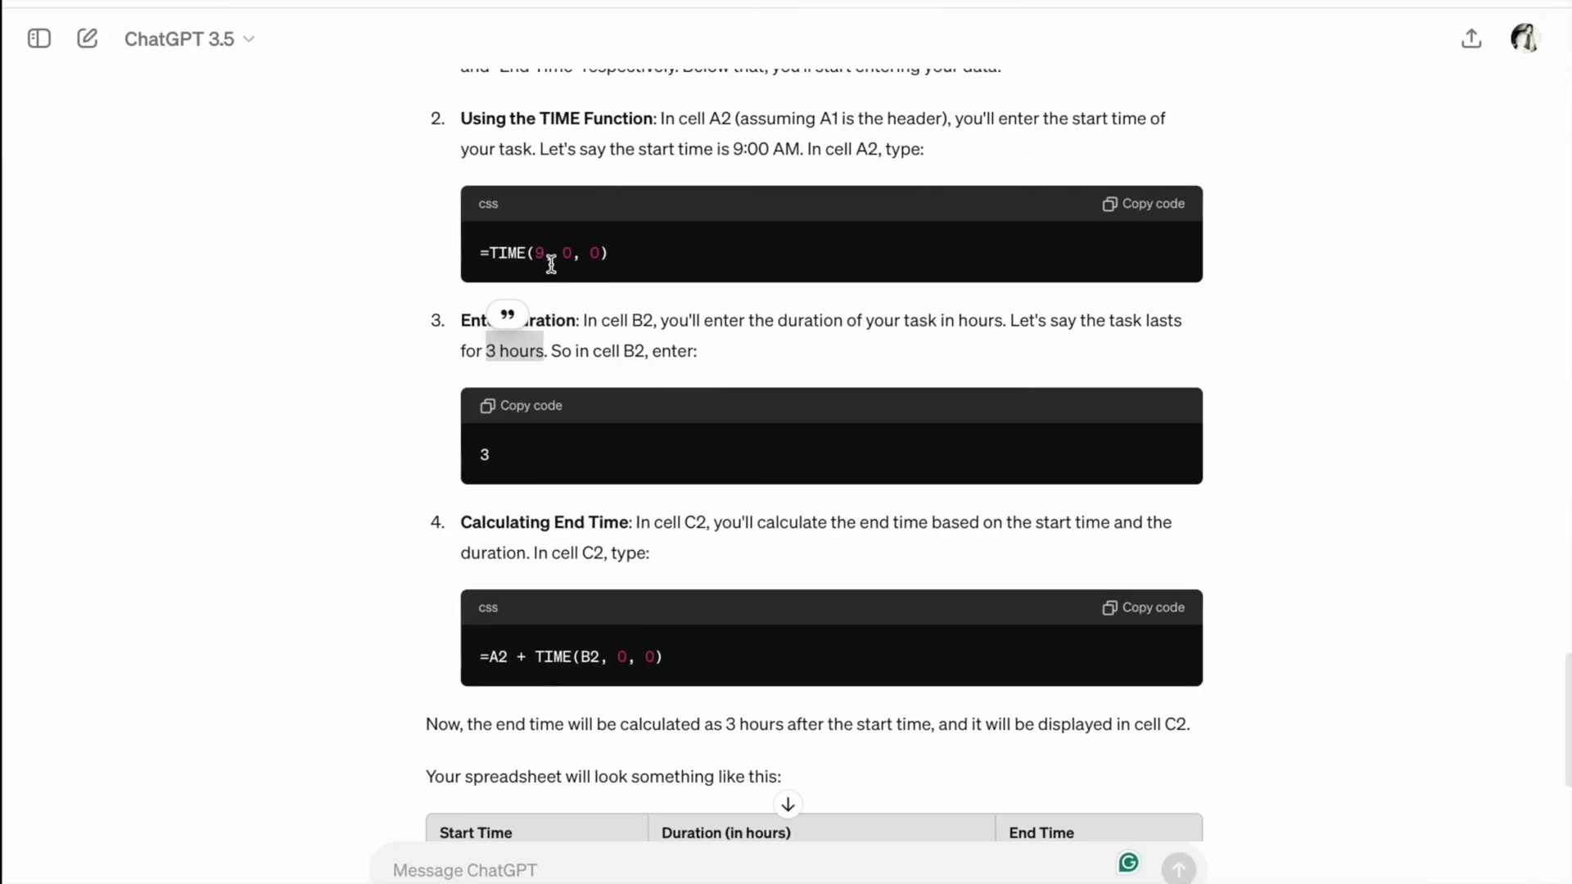
scroll(461, 616, "down", 3)
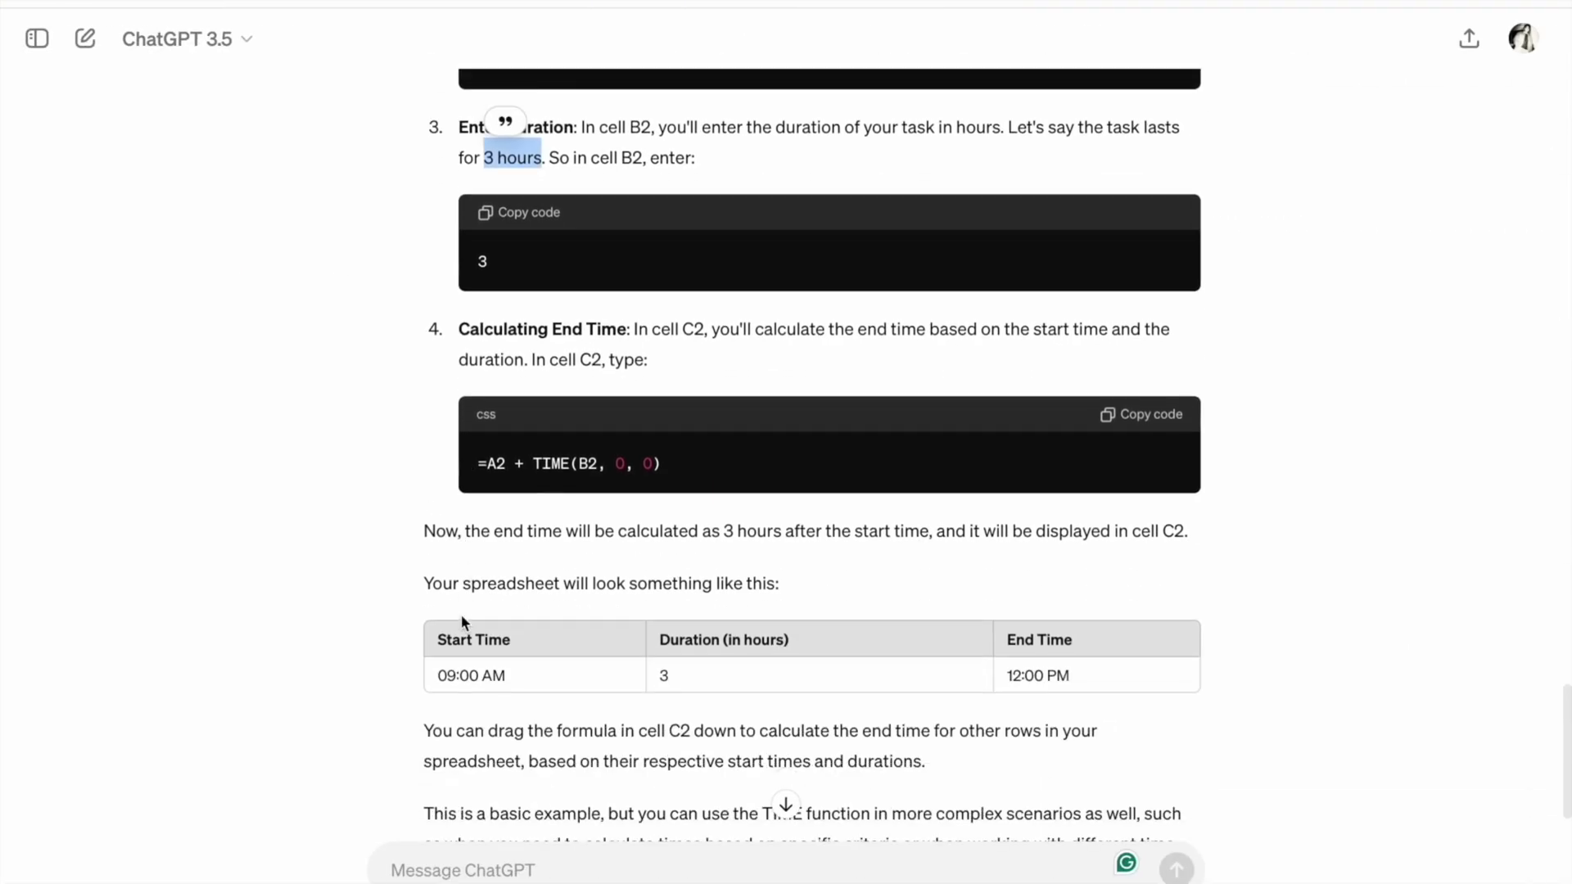
left_click(481, 457)
left_click_drag(626, 461, 677, 467)
key("super+c")
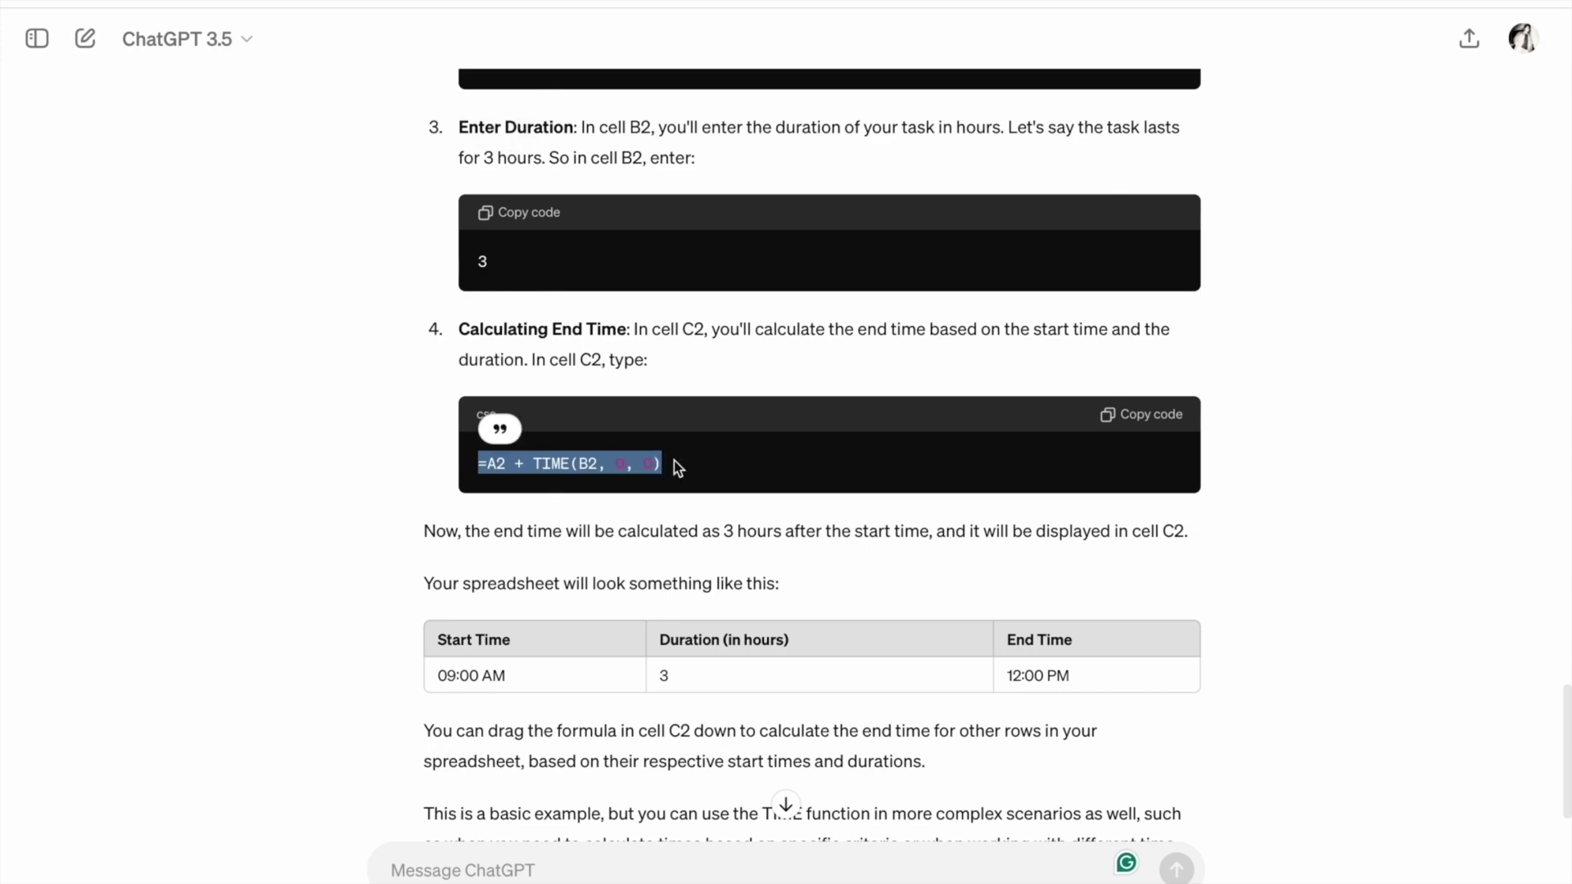
key("ctrl+Left")
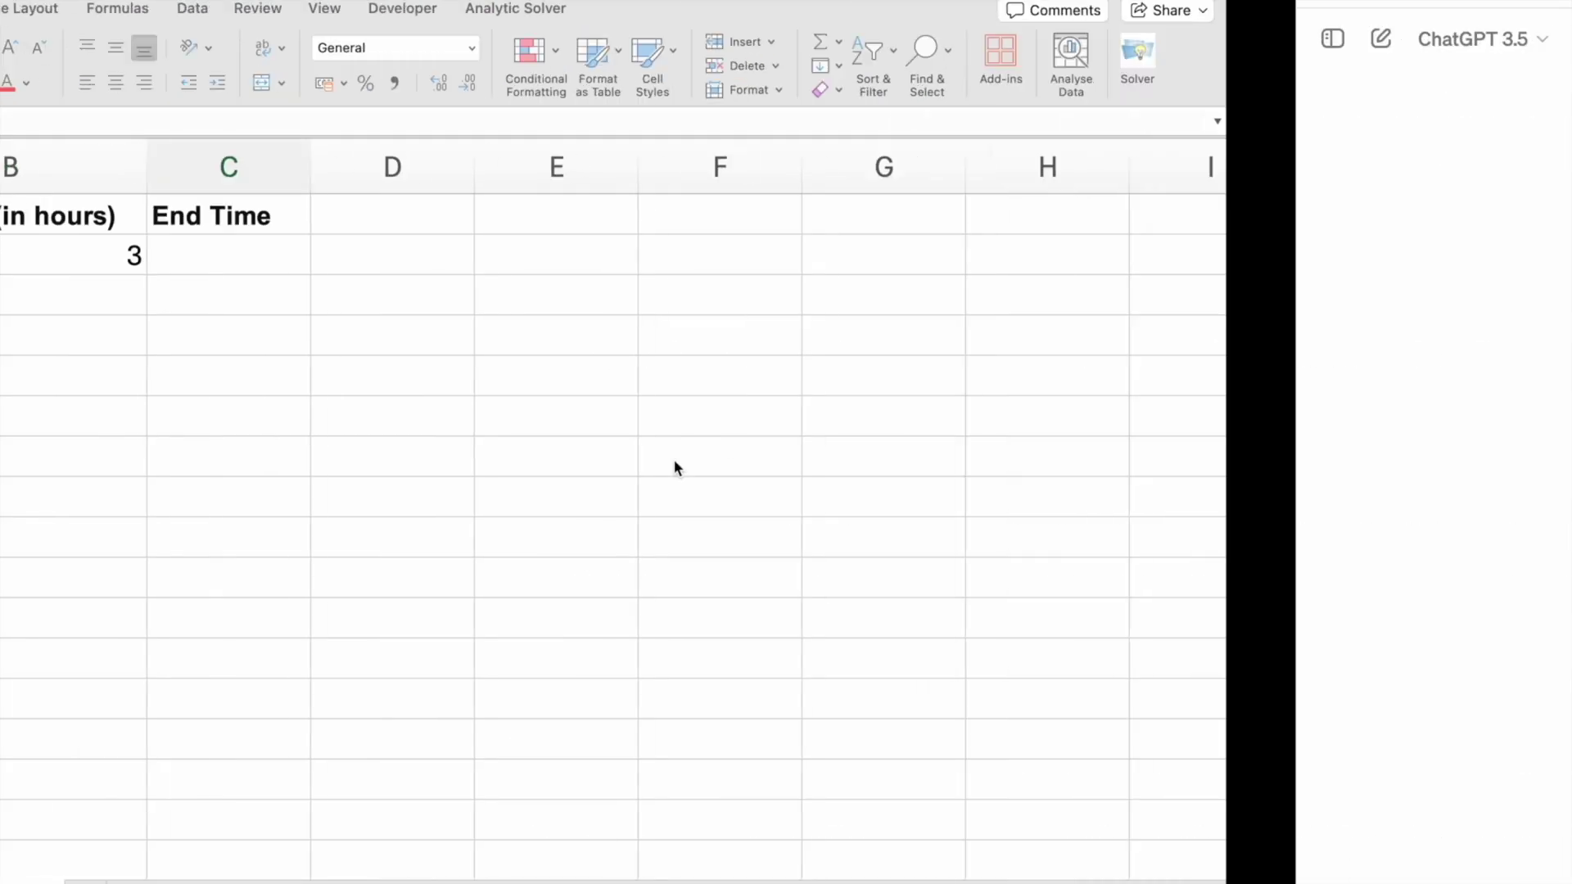
left_click(535, 122)
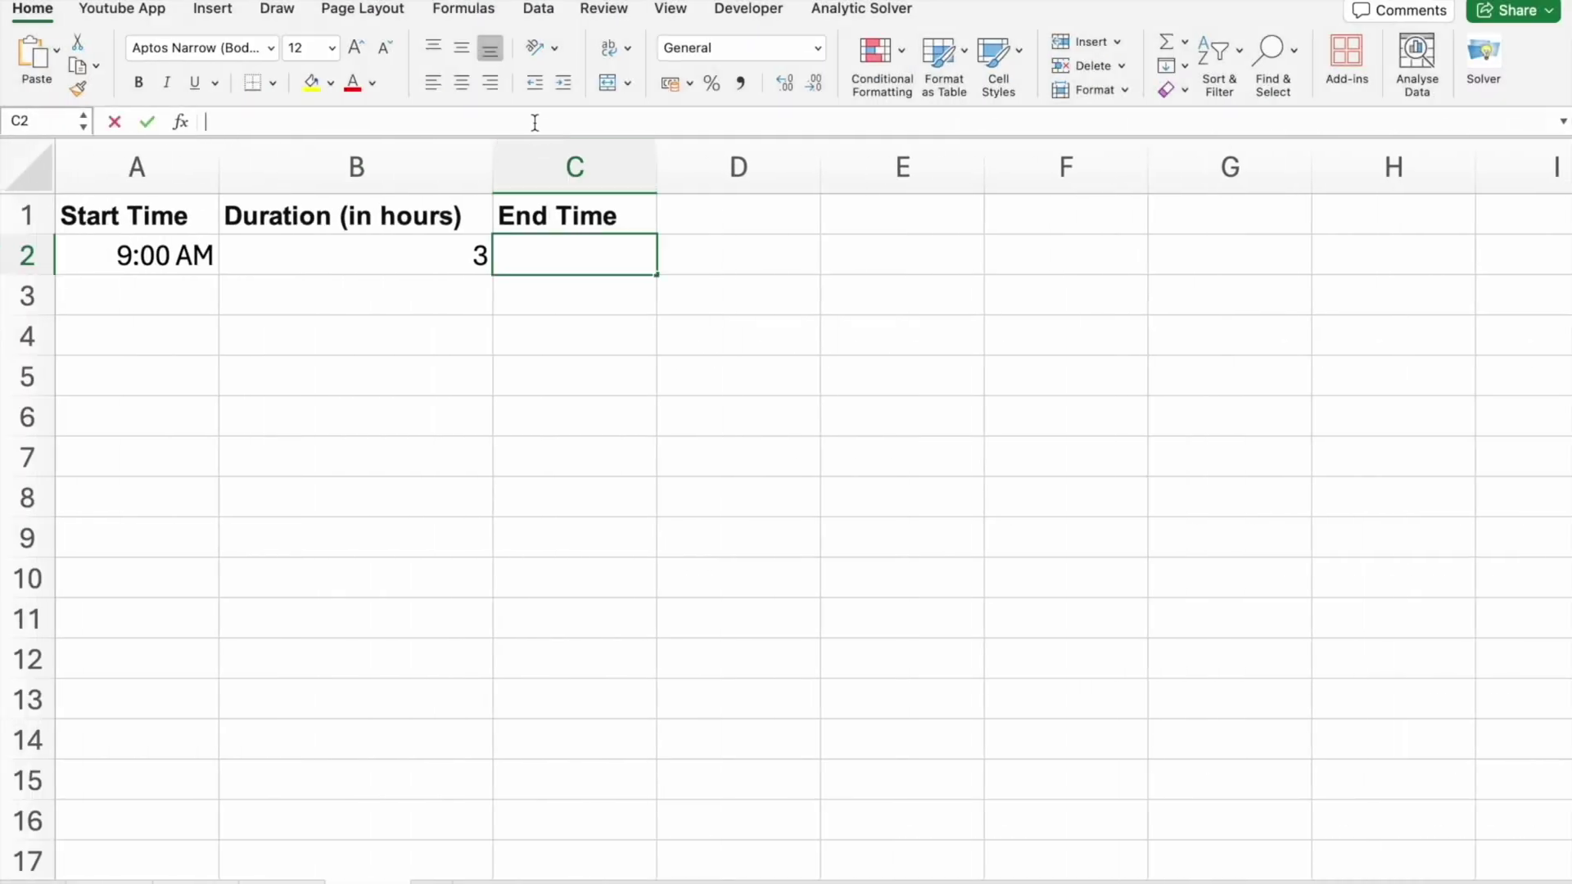
key("super+v")
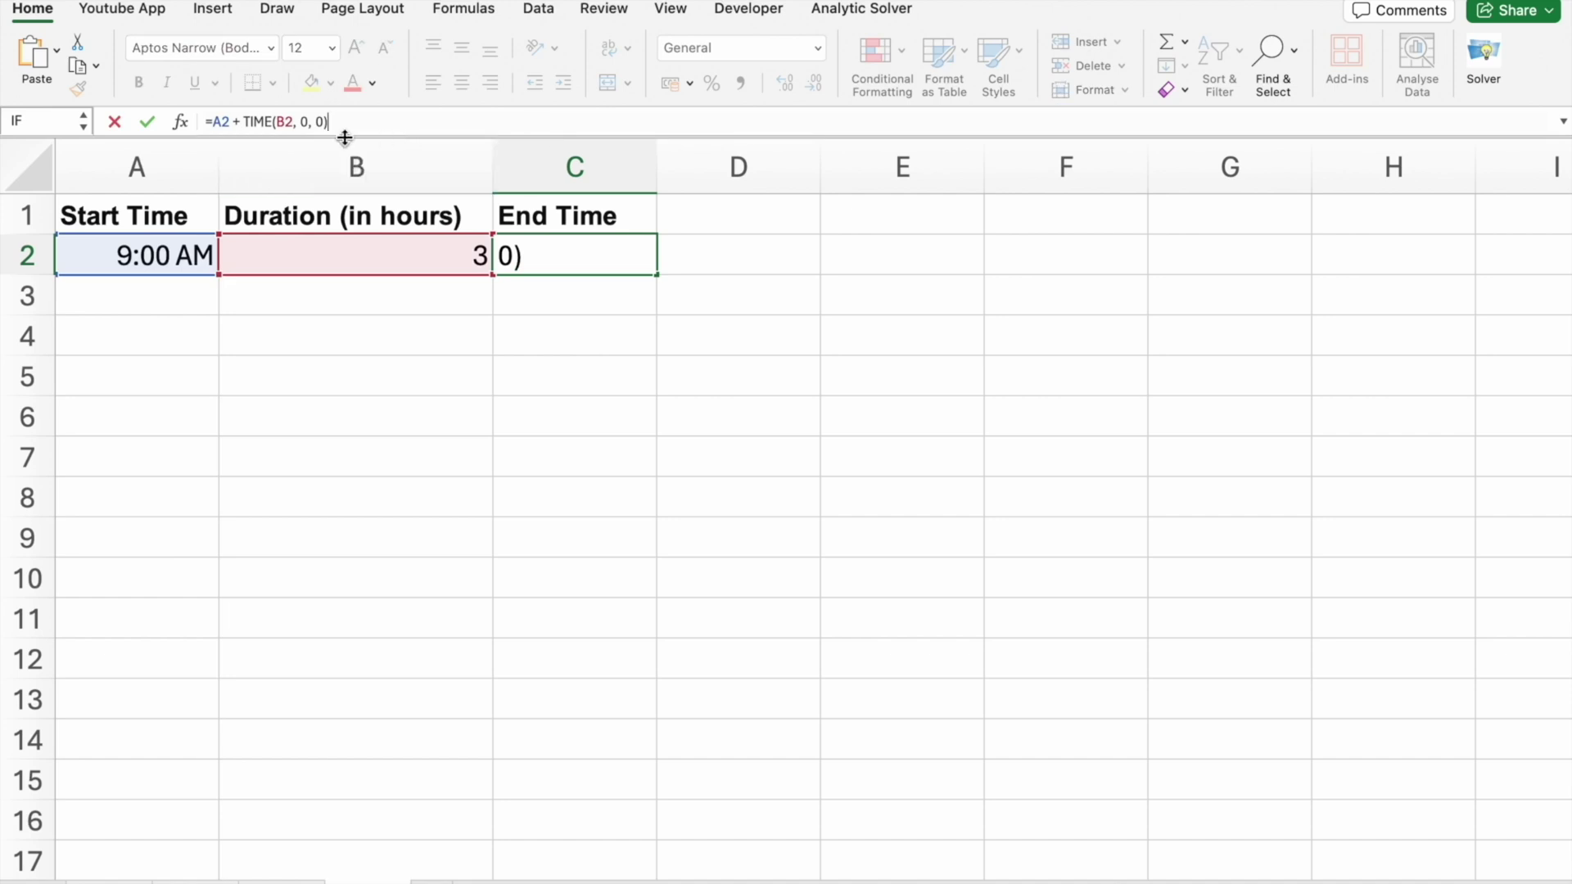
left_click(222, 121)
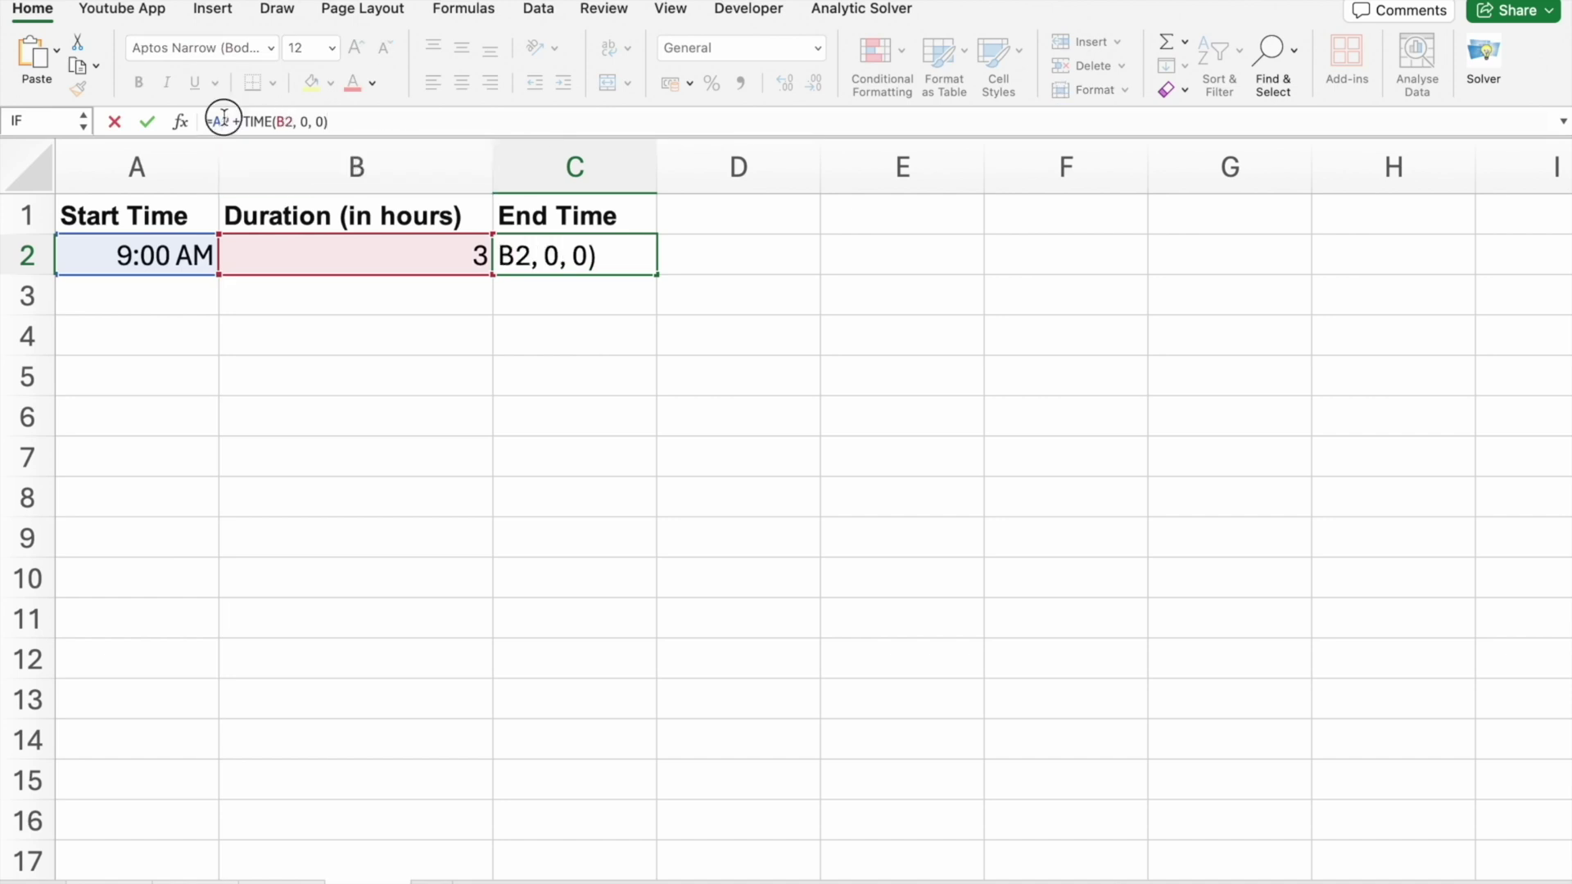
left_click(282, 122)
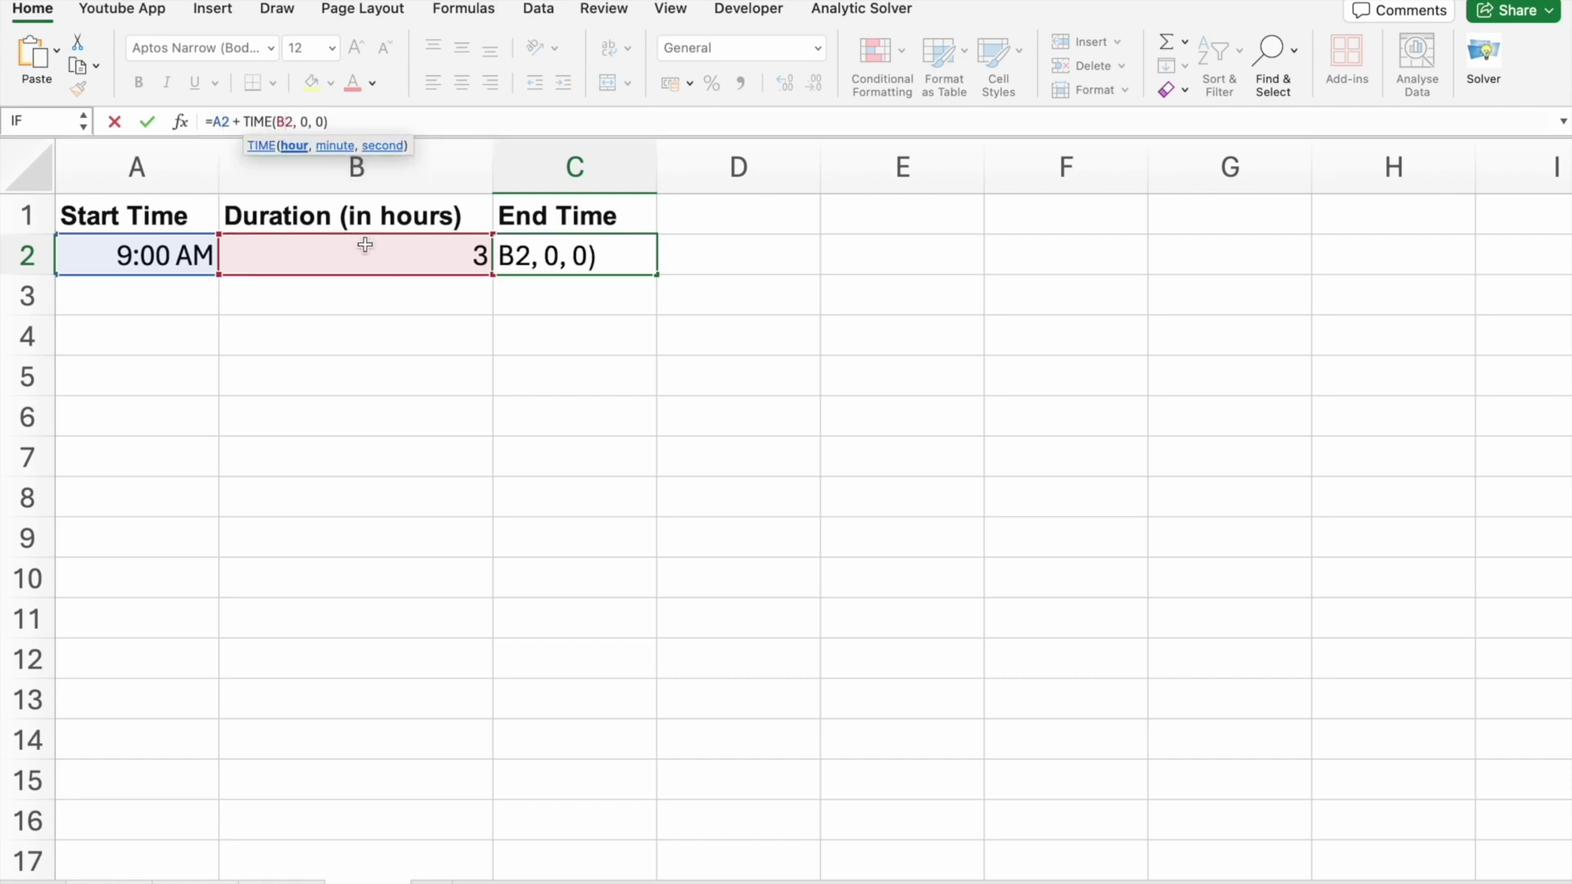
left_click(337, 121)
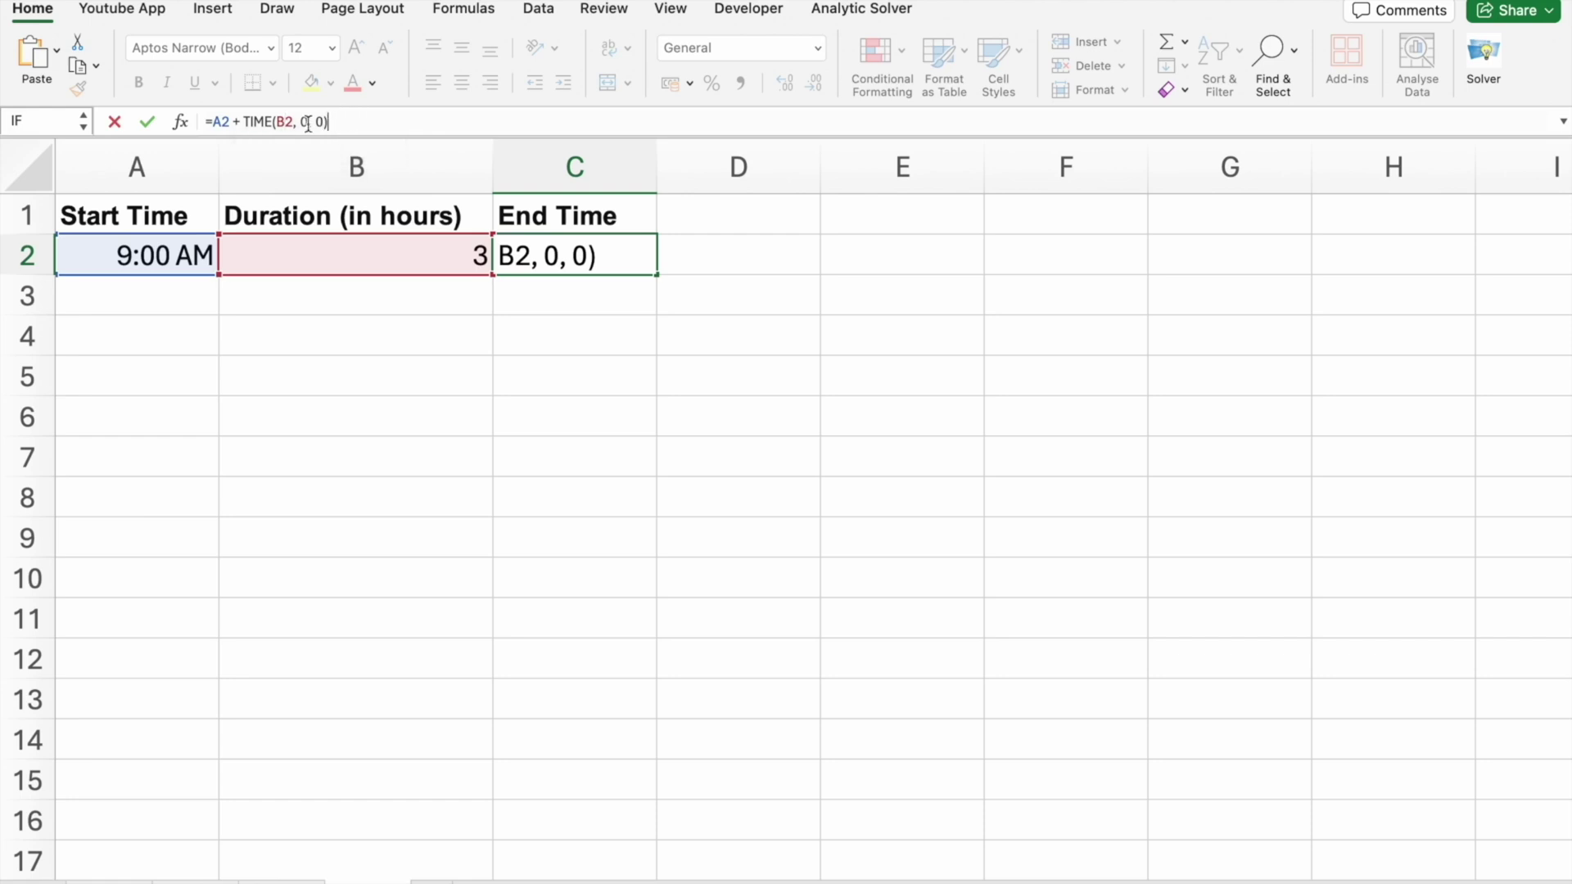
key("Return")
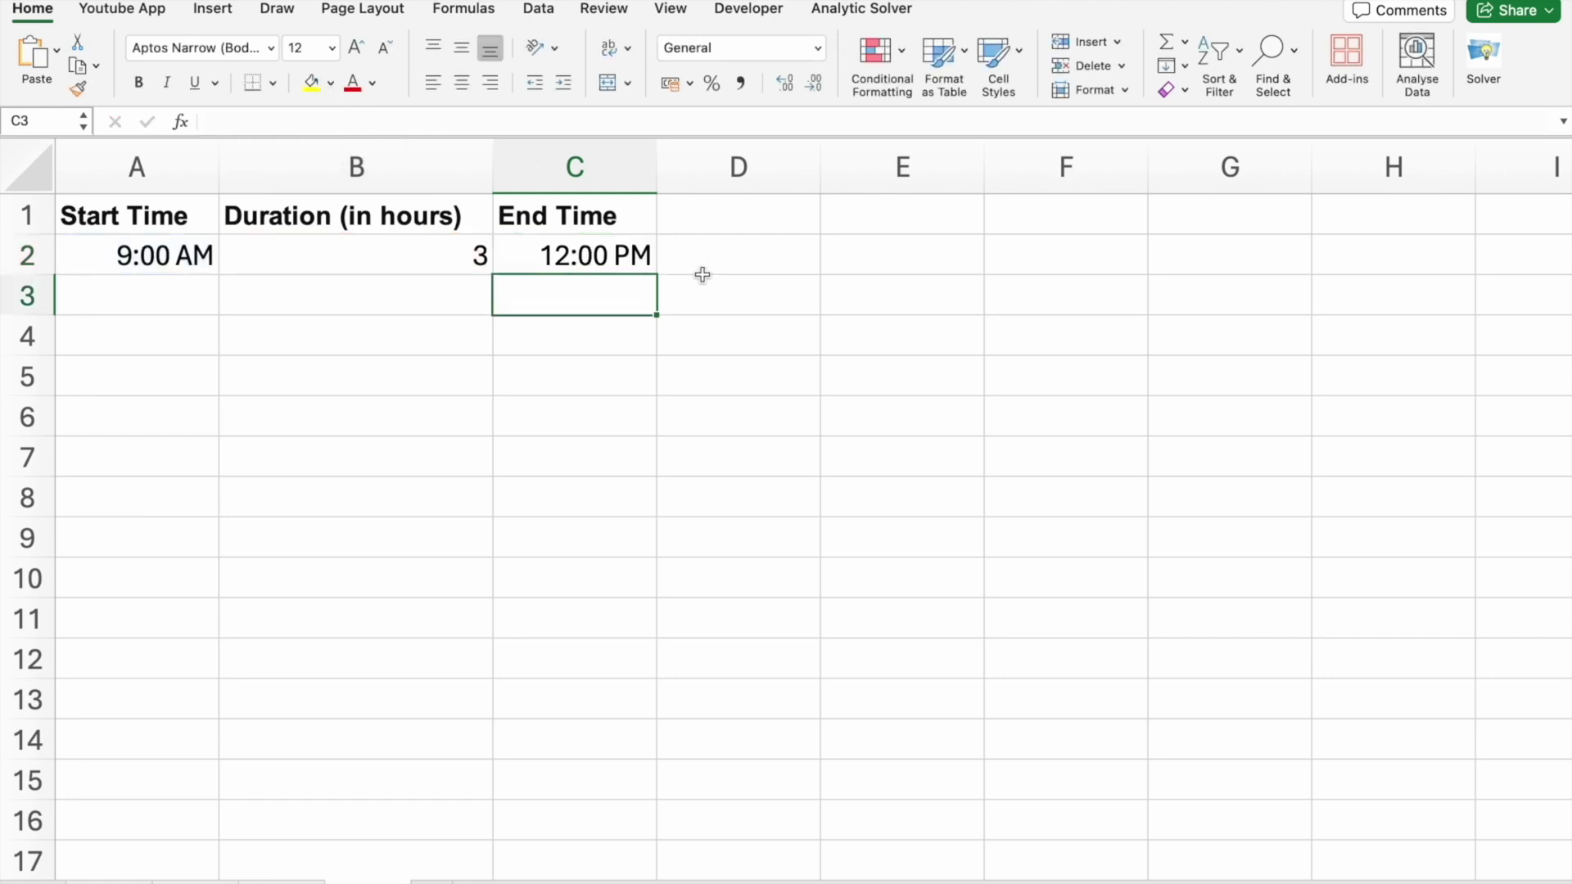
left_click(602, 256)
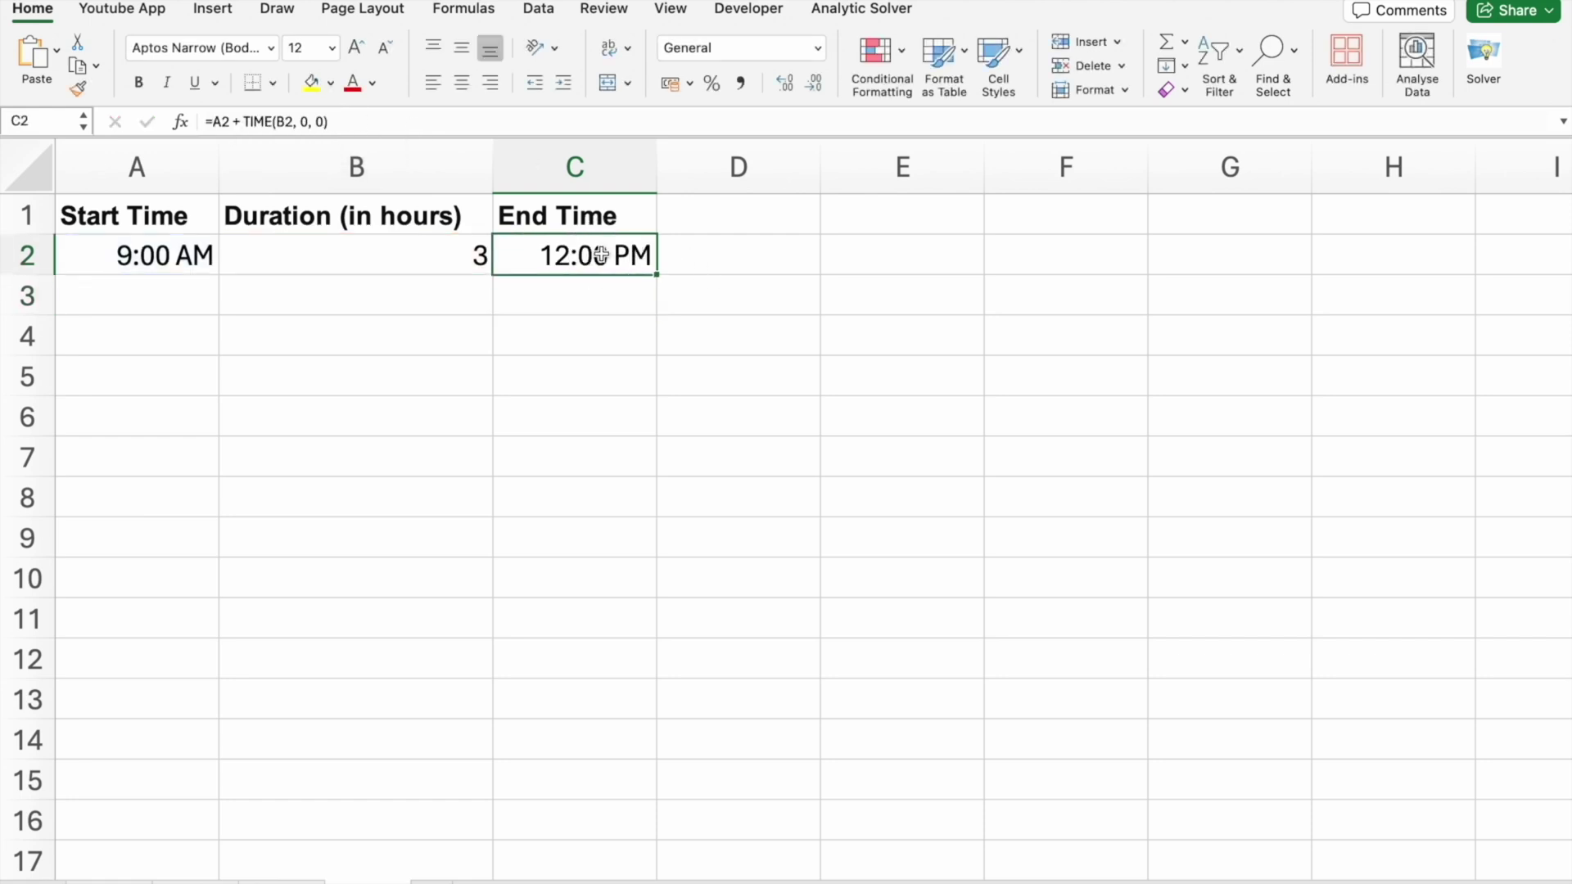
left_click(593, 305)
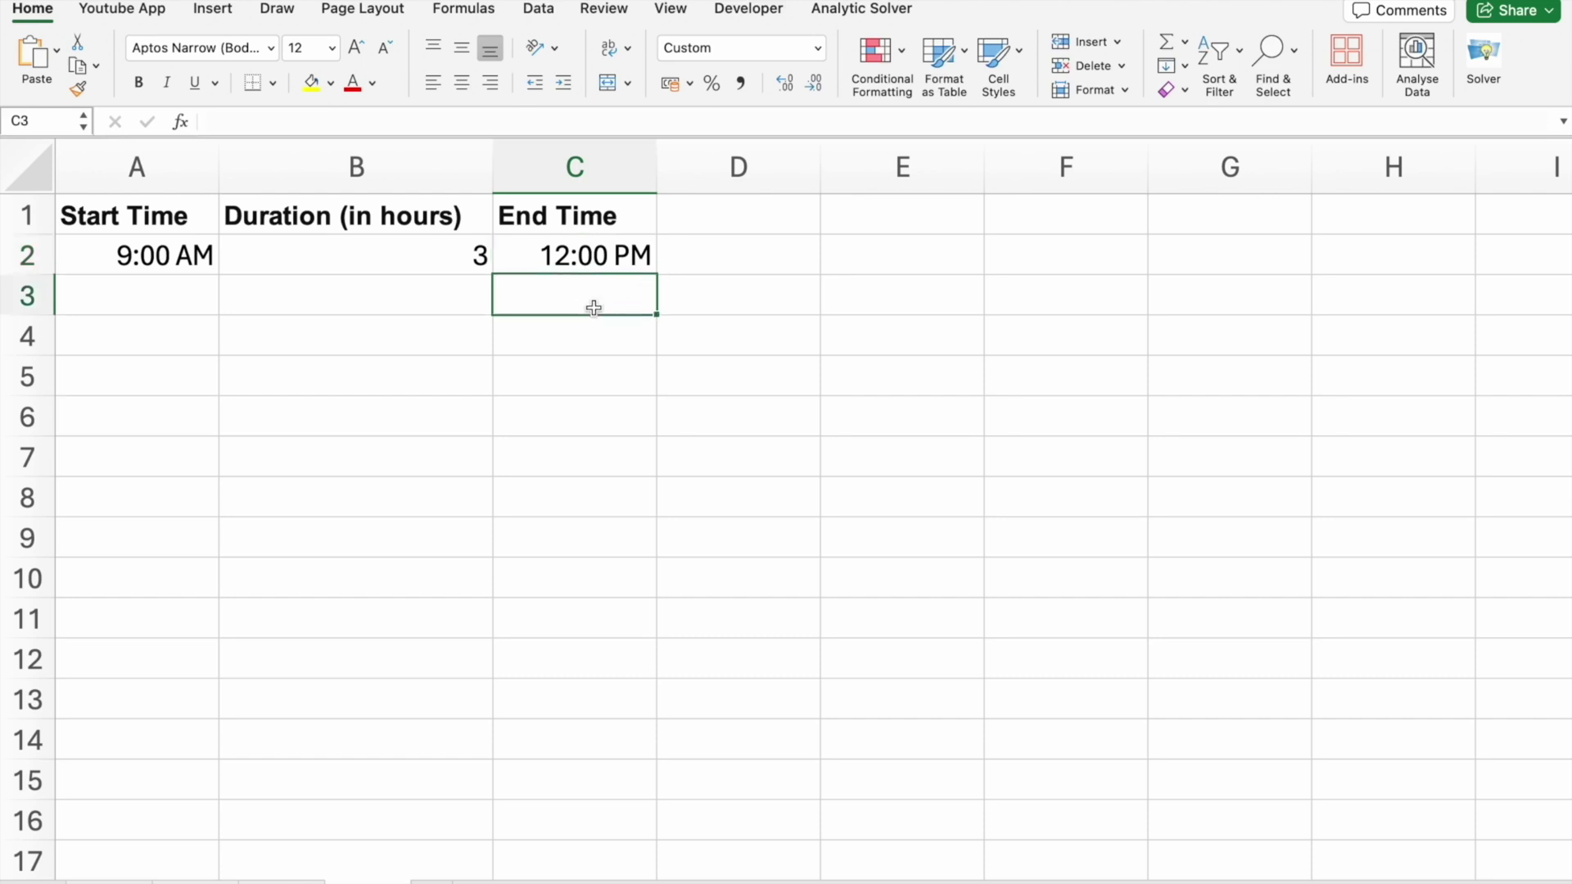